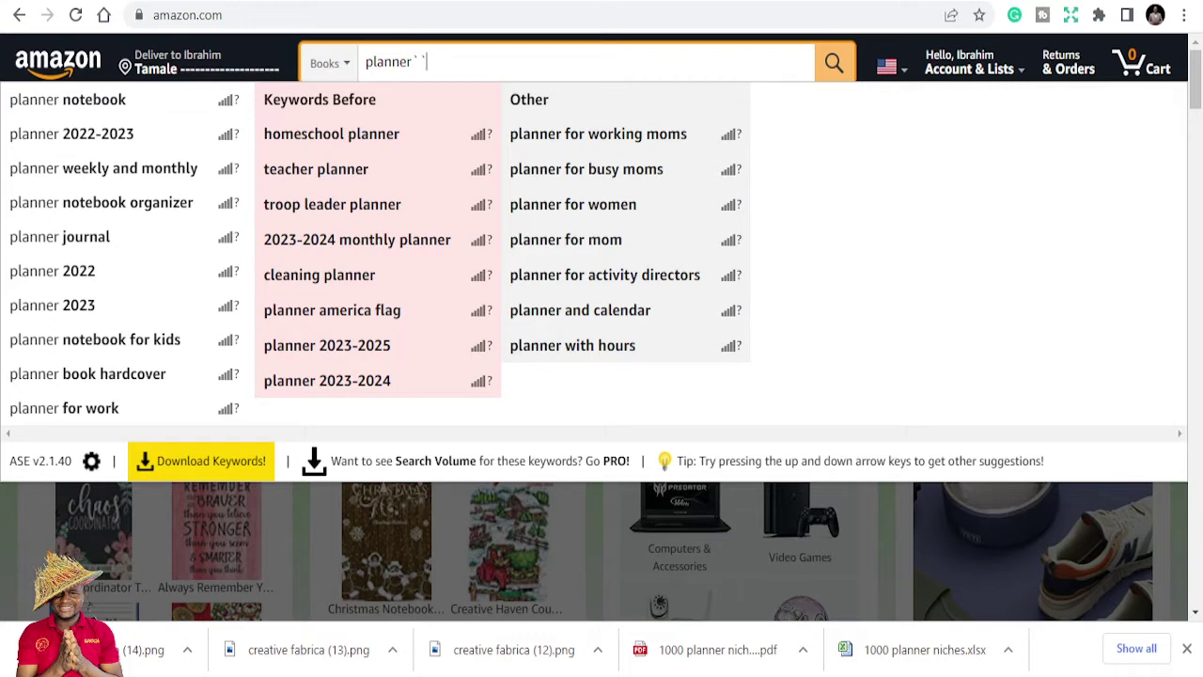
Step: Correct the Books search term to "planner" to list its keyword suggestions
key("BackSpace")
key("BackSpace")
key("BackSpace")
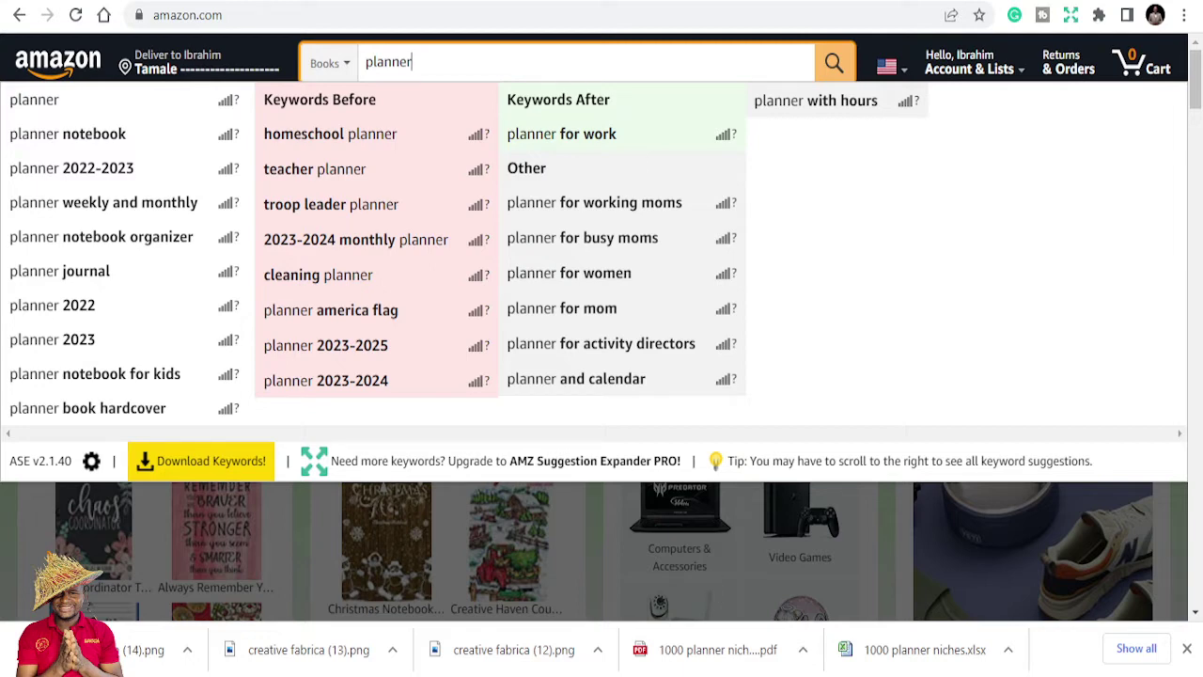
Step: Switch to the "1000 planner niches" spreadsheet in Google Sheets and examine the niche keywords in column A down to the budget planner entries
left_click(500, 3)
scroll(175, 312, "down", 2)
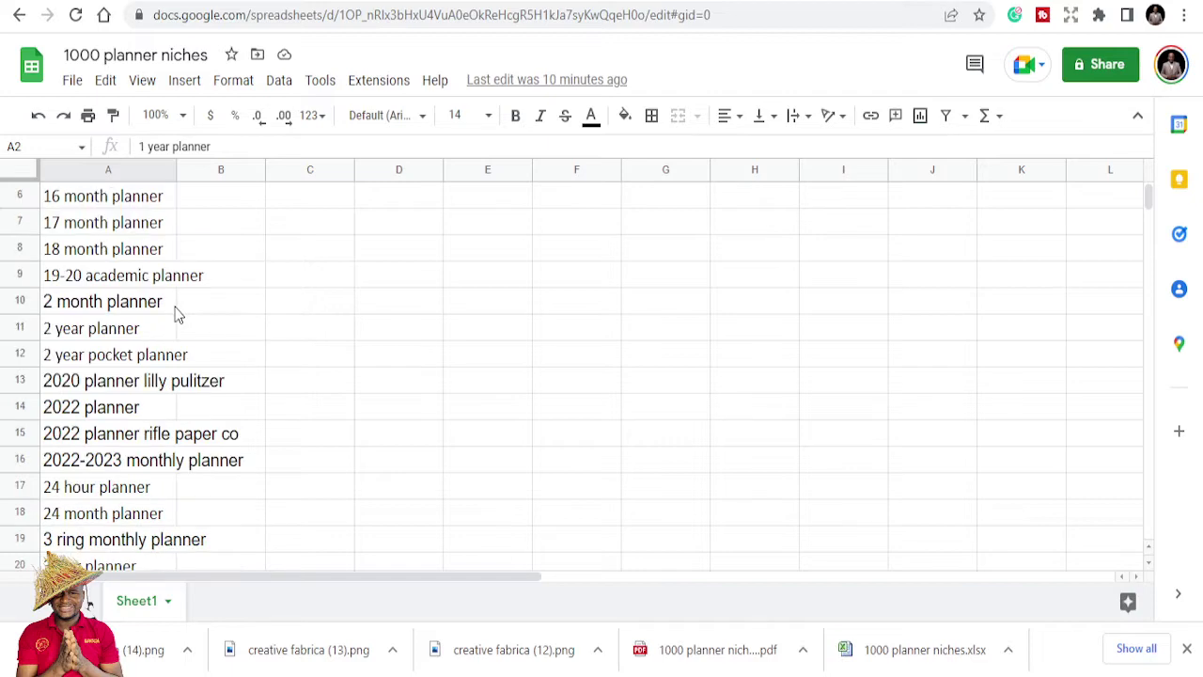
scroll(169, 312, "up", 2)
scroll(162, 310, "down", 9)
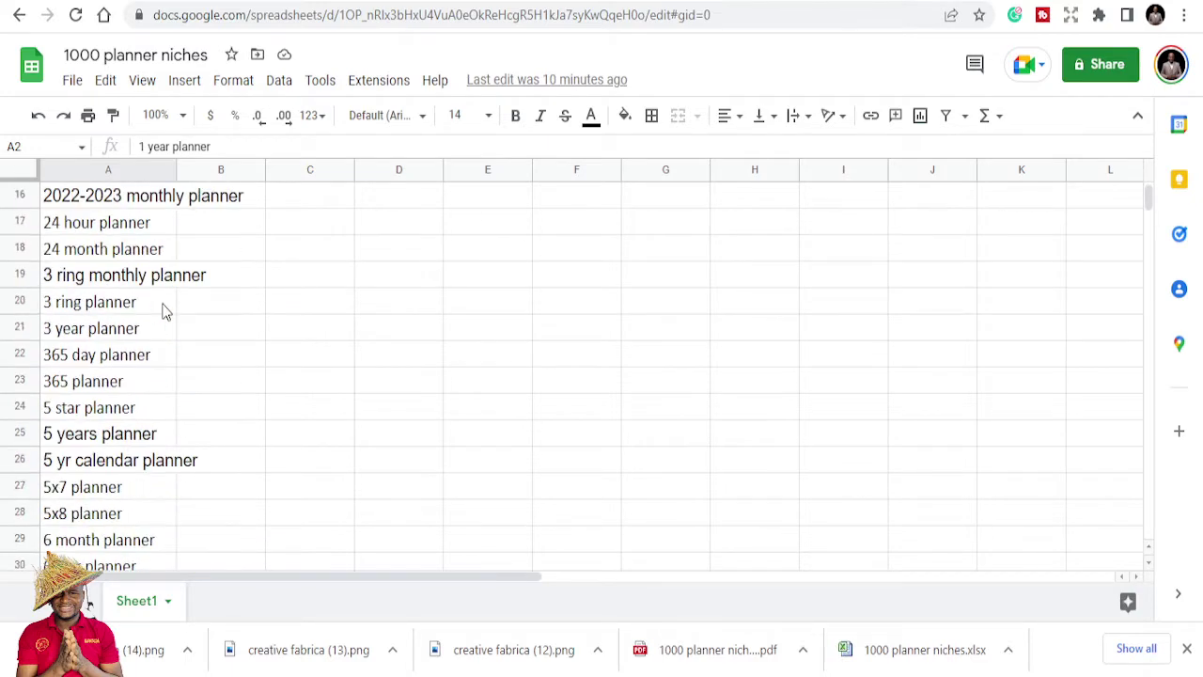
scroll(150, 337, "down", 8)
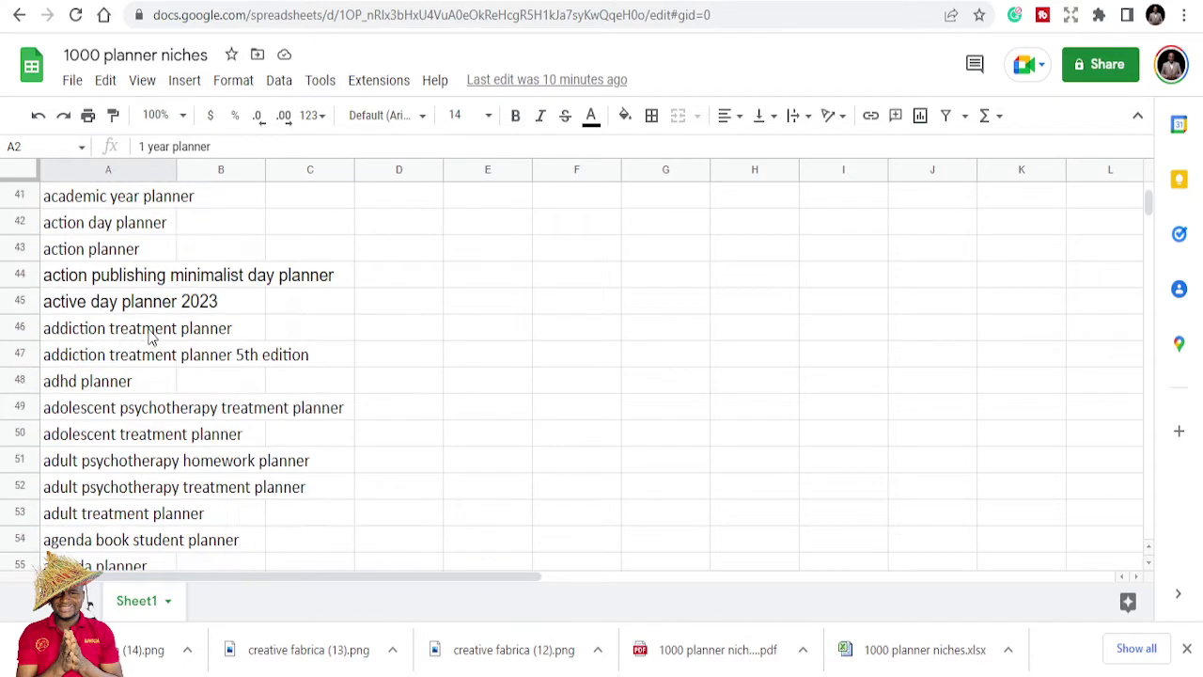
scroll(99, 371, "down", 2)
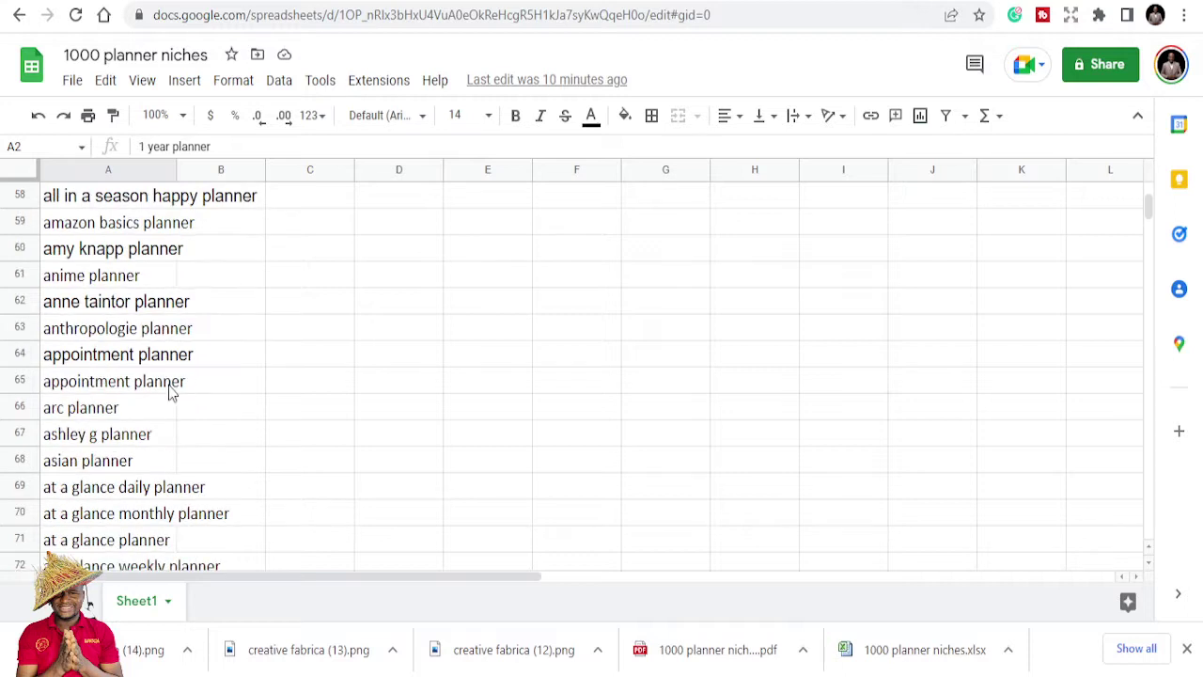
scroll(137, 423, "down", 2)
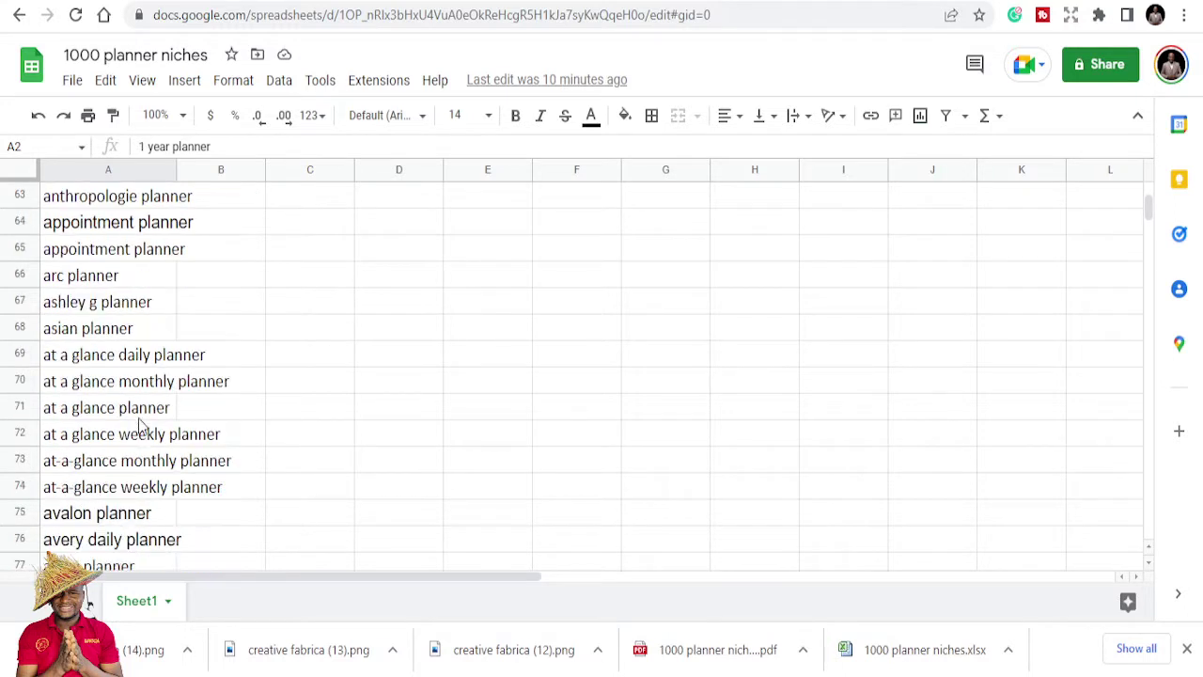
scroll(141, 442, "down", 3)
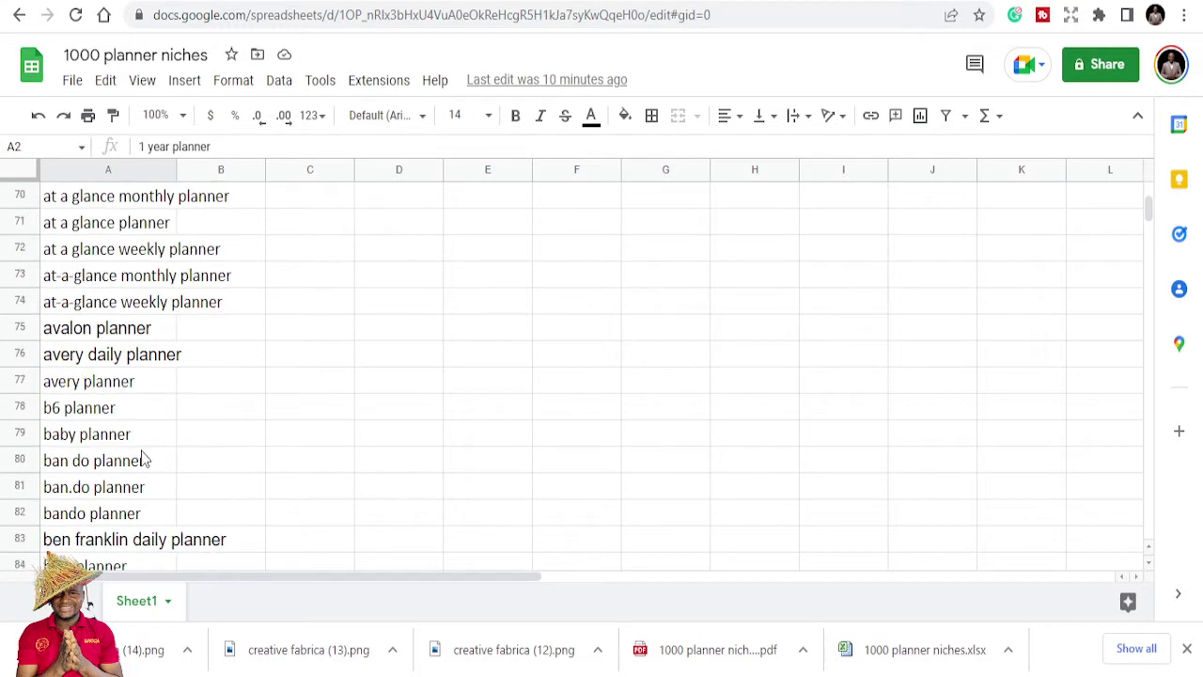
scroll(132, 451, "down", 3)
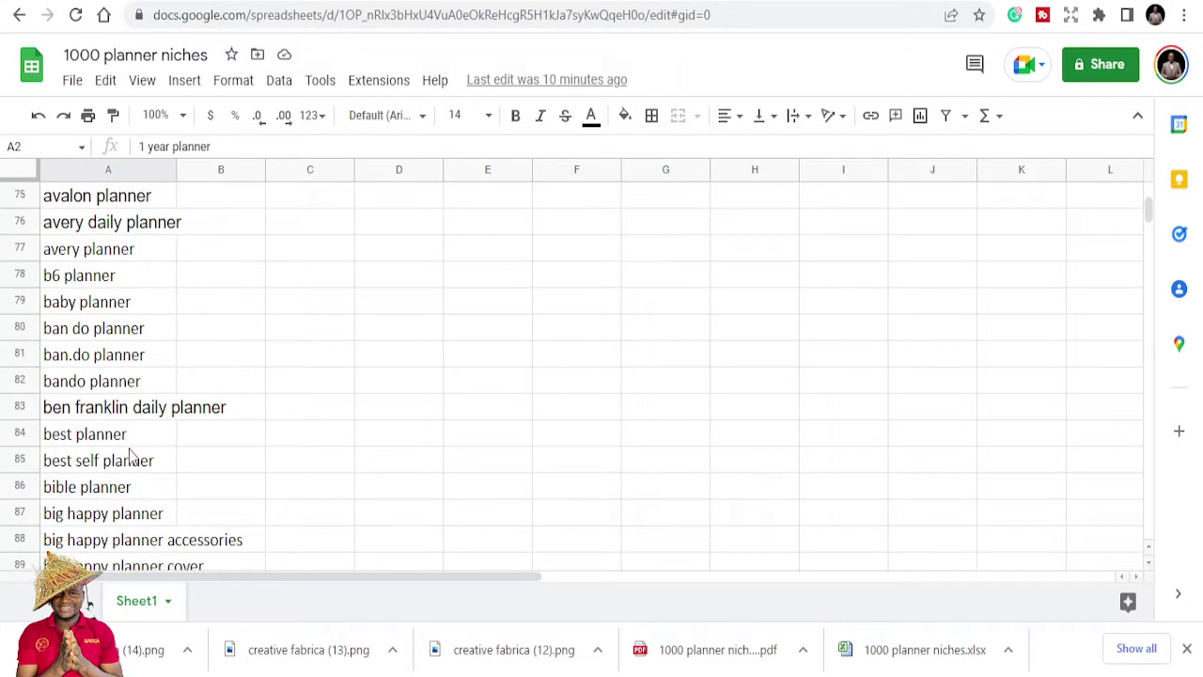
scroll(132, 461, "up", 13)
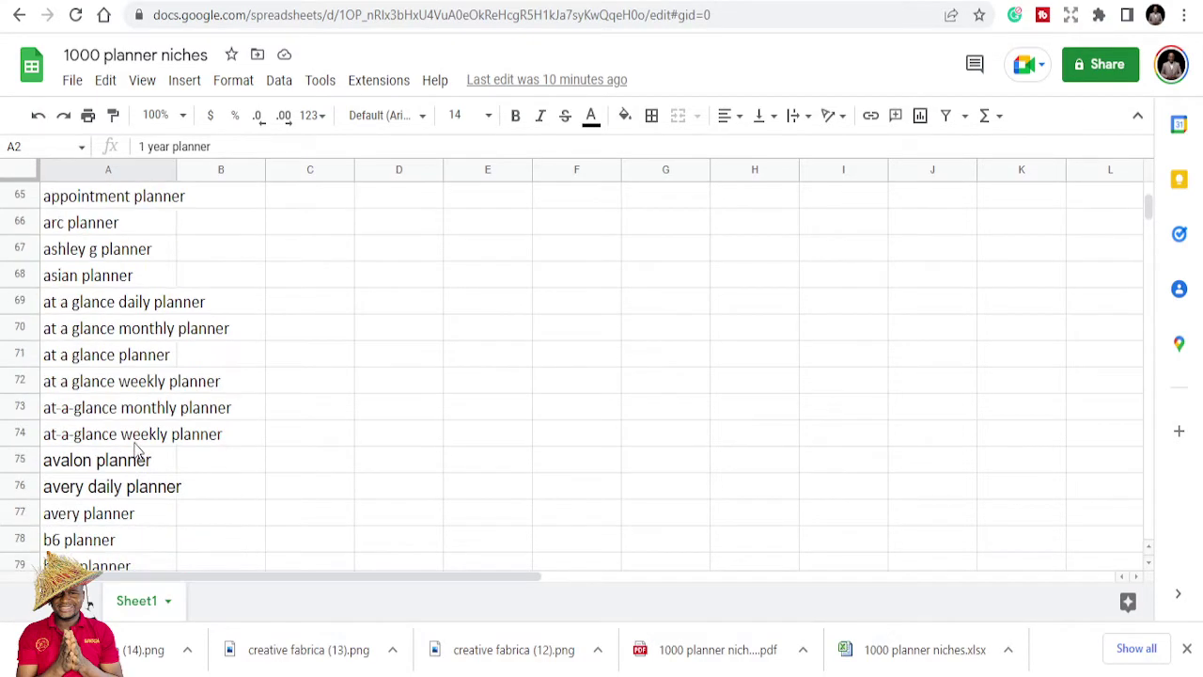
scroll(136, 446, "down", 5)
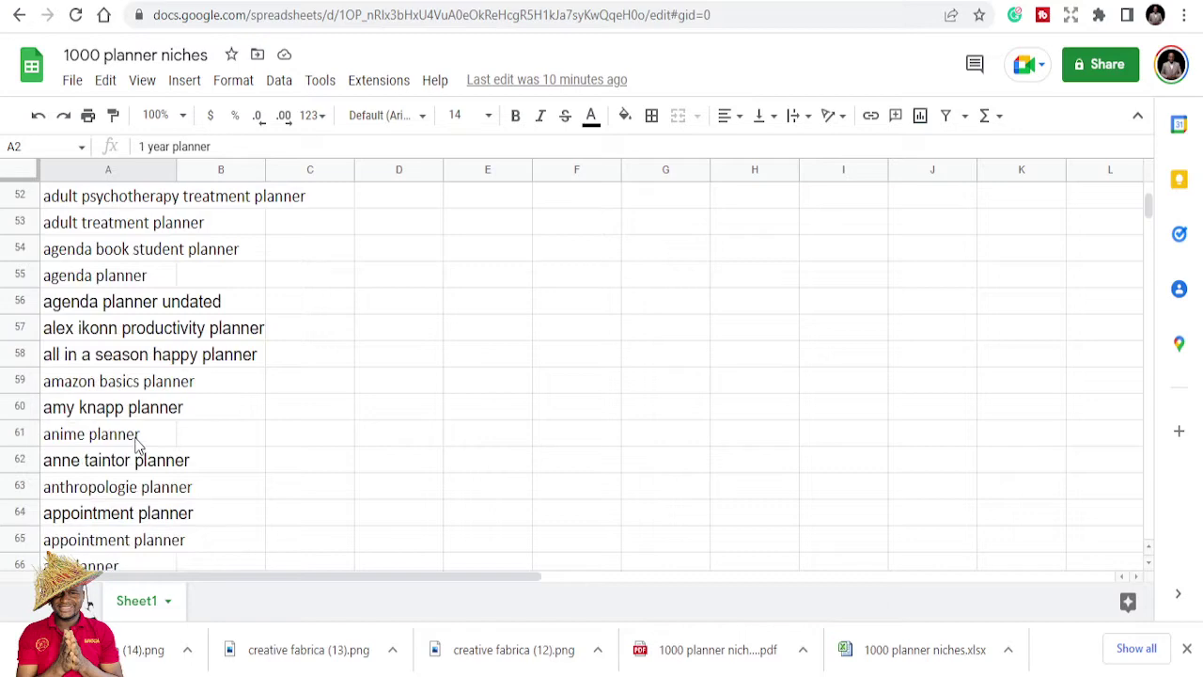
scroll(137, 447, "down", 7)
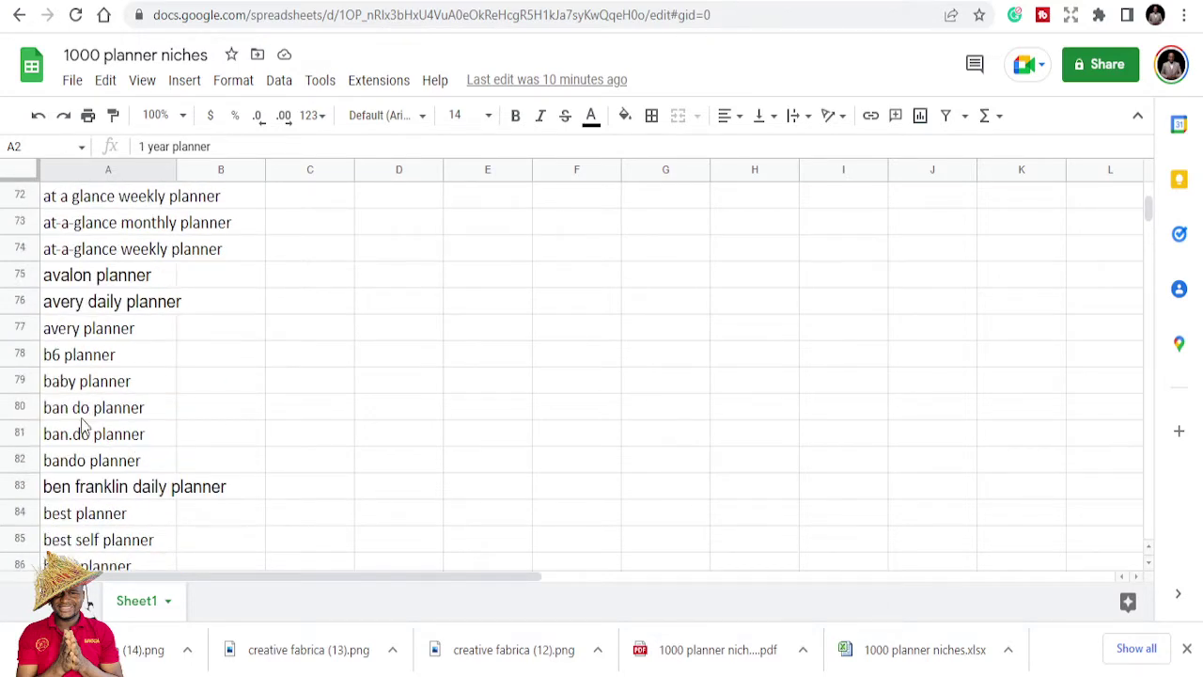
scroll(110, 485, "down", 3)
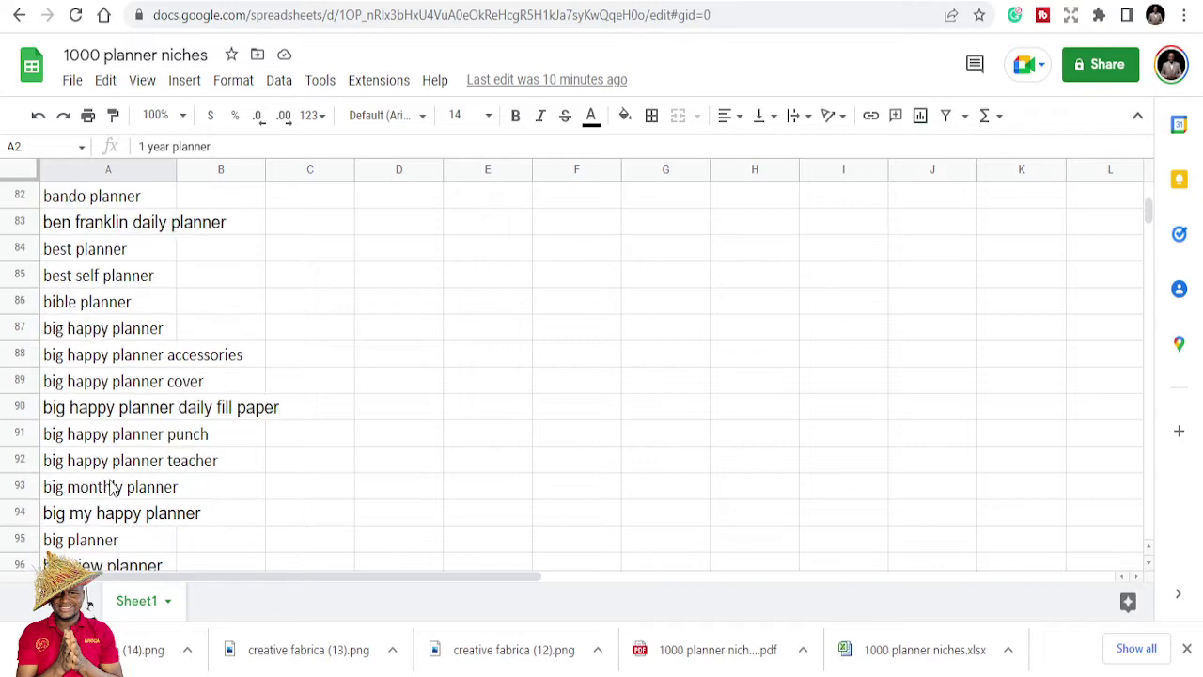
scroll(111, 484, "down", 2)
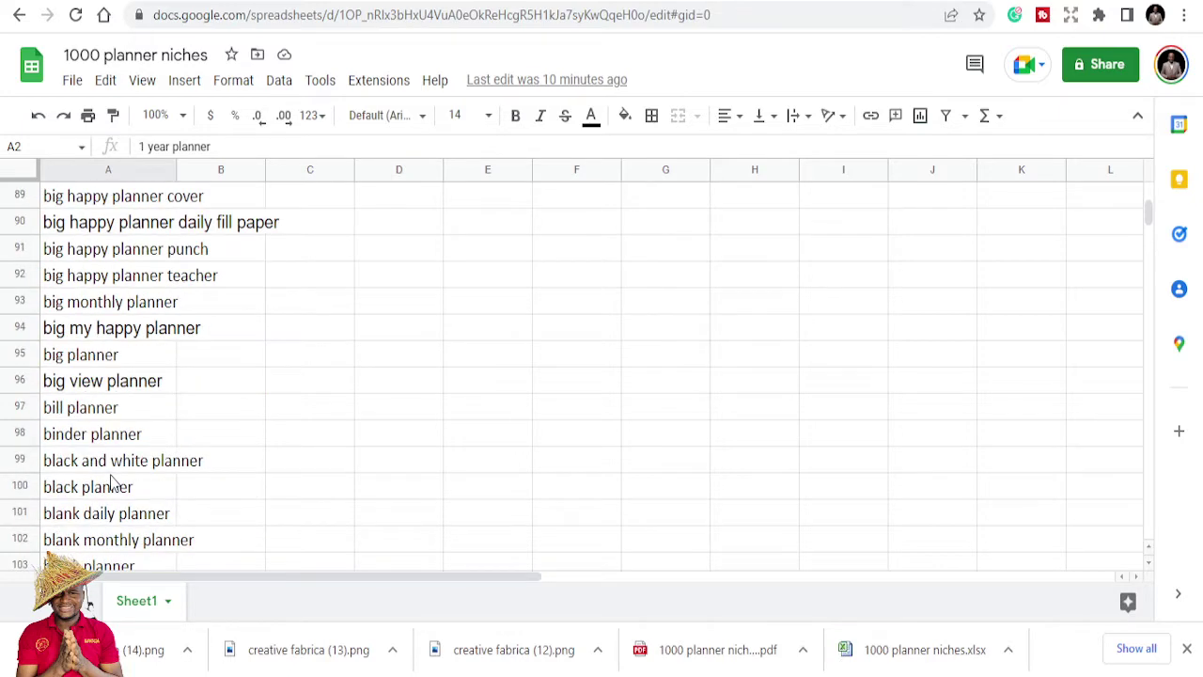
scroll(111, 482, "down", 7)
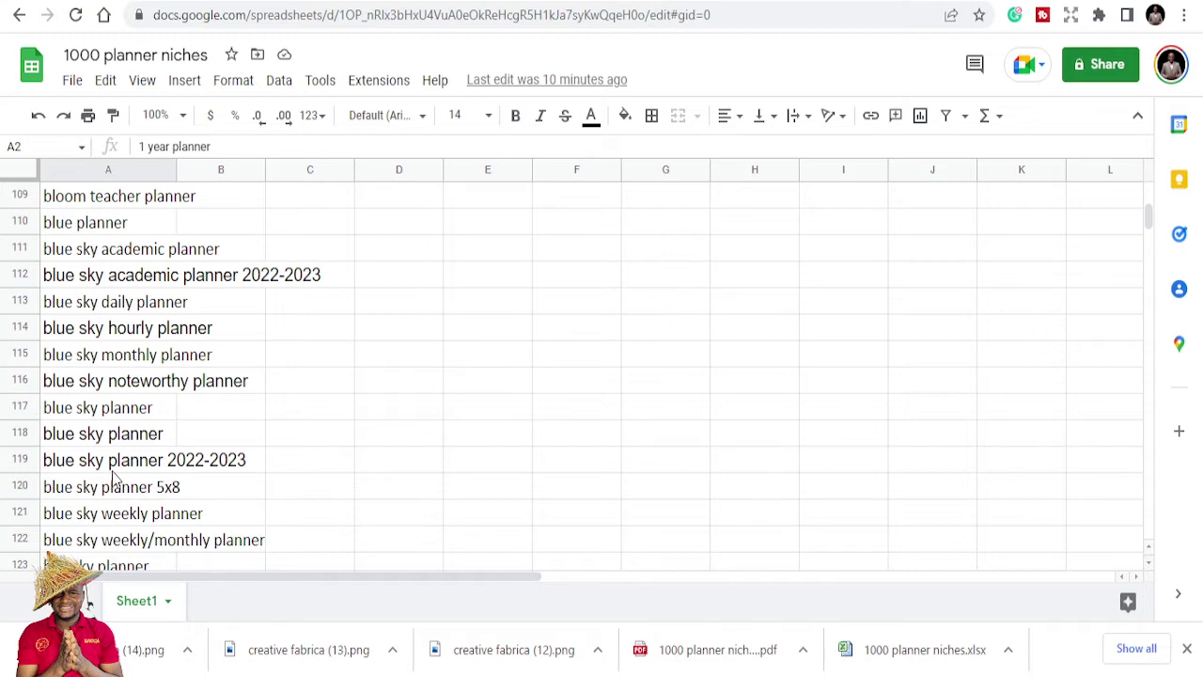
scroll(112, 478, "down", 3)
scroll(129, 481, "down", 3)
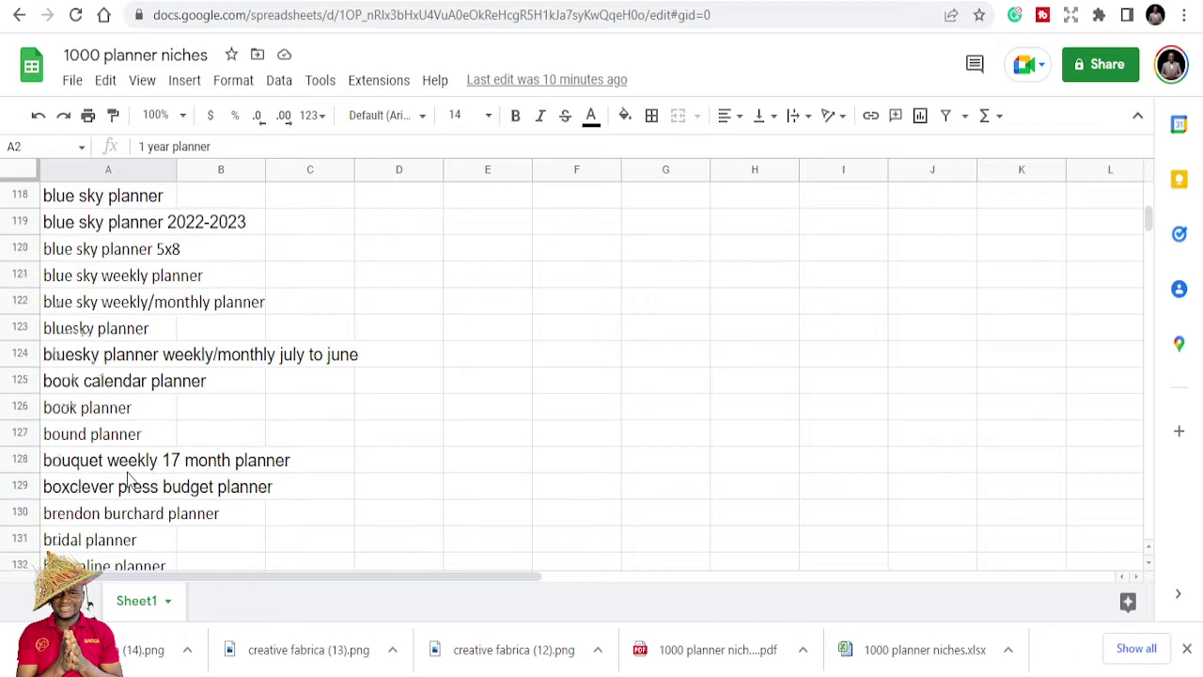
scroll(129, 480, "down", 1)
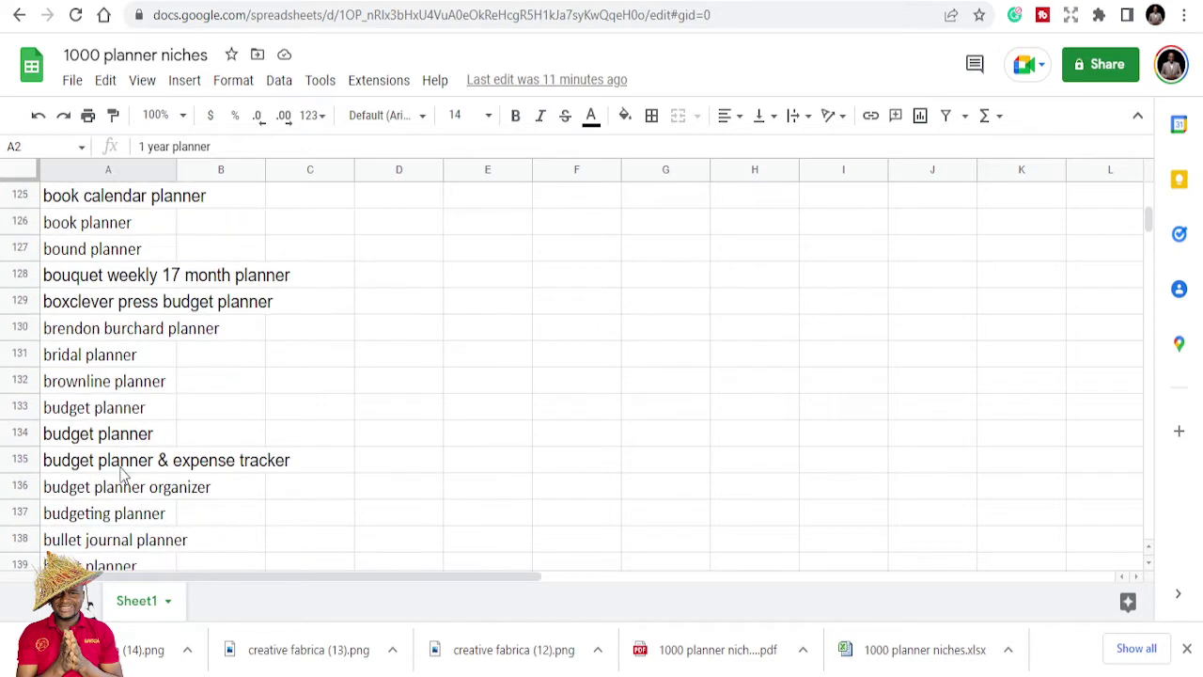
Step: Select the budget planner keyword in cell A134, examine the niches below it through the Christmas planners, and return to the start of the list
left_click(105, 440)
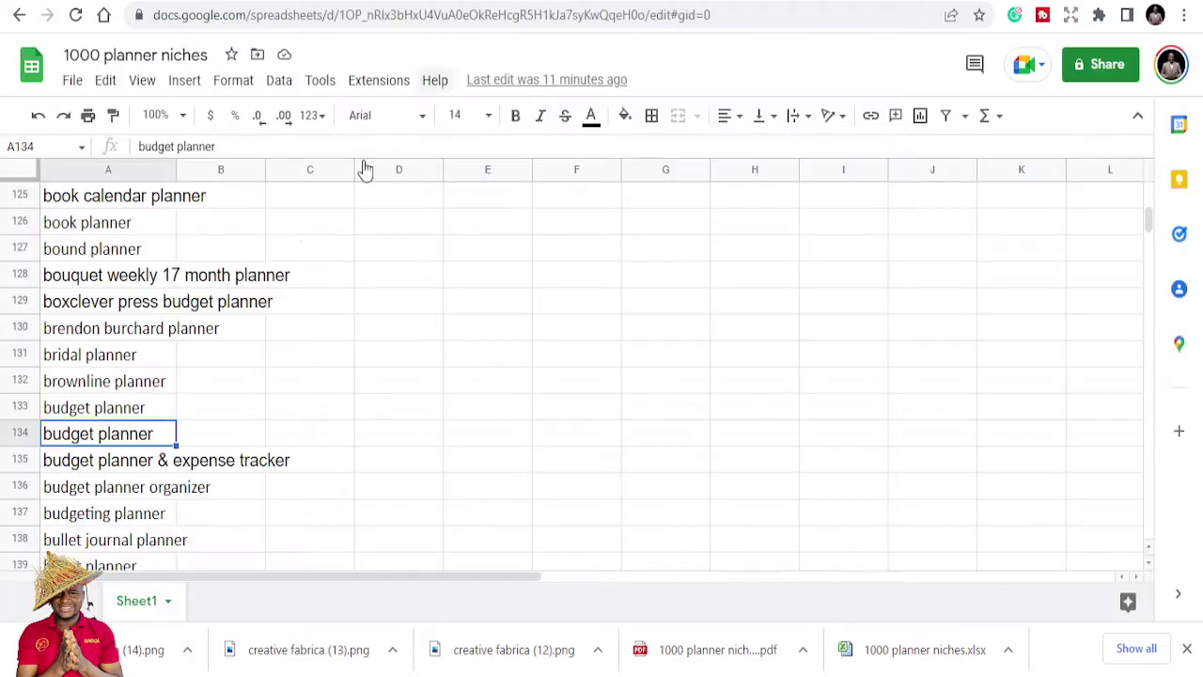
scroll(161, 430, "down", 3)
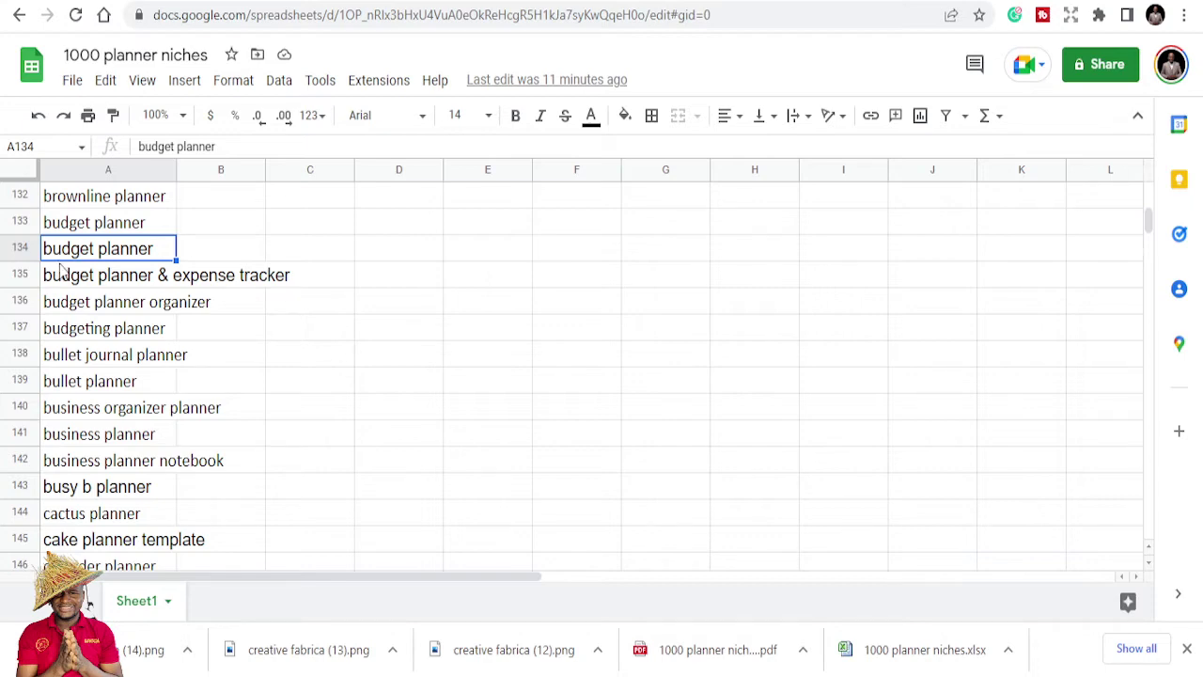
scroll(62, 271, "down", 2)
scroll(94, 306, "down", 1)
scroll(95, 312, "down", 1)
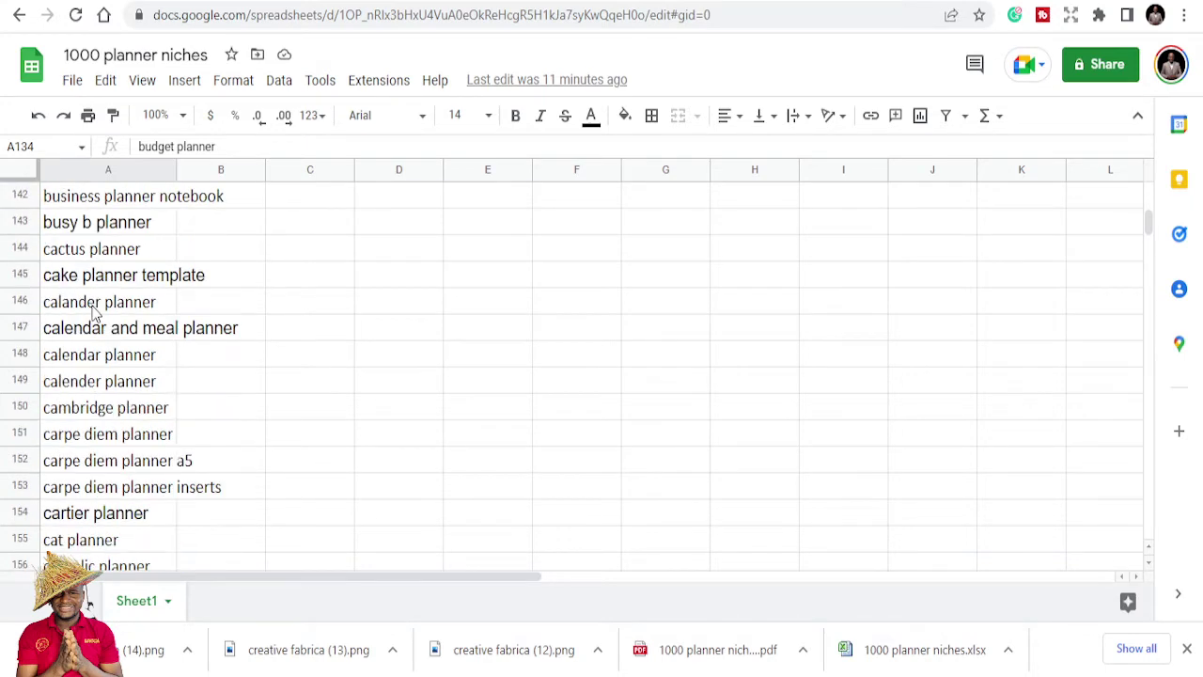
scroll(95, 307, "down", 1)
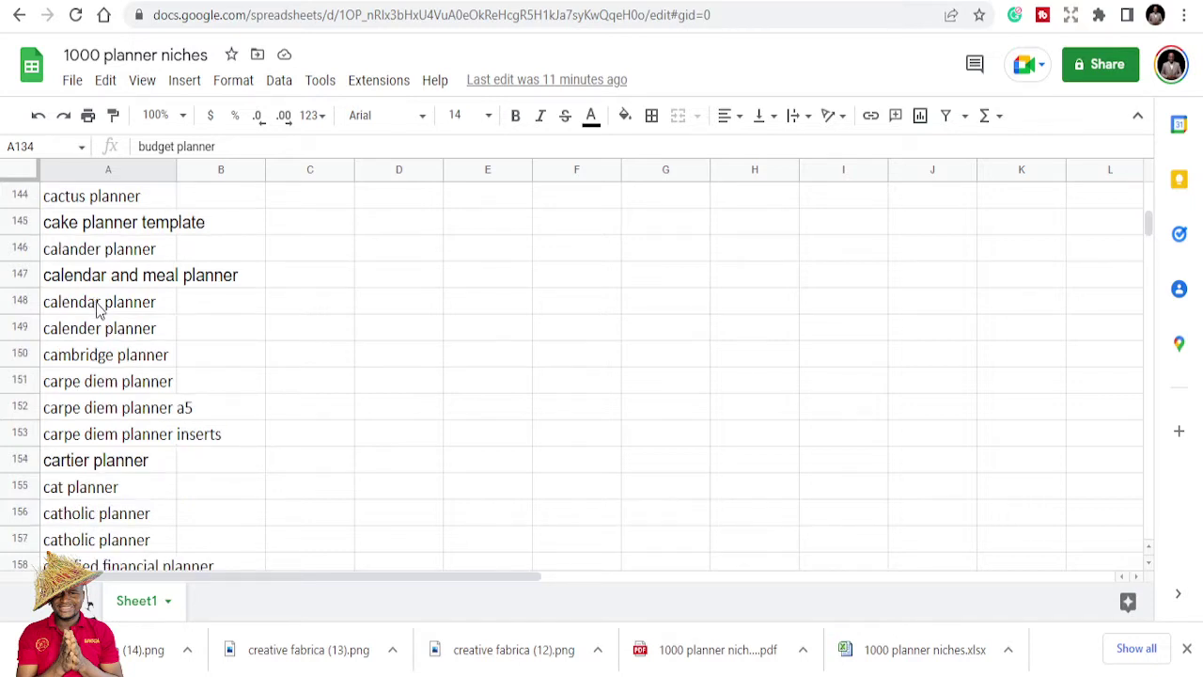
scroll(99, 311, "down", 2)
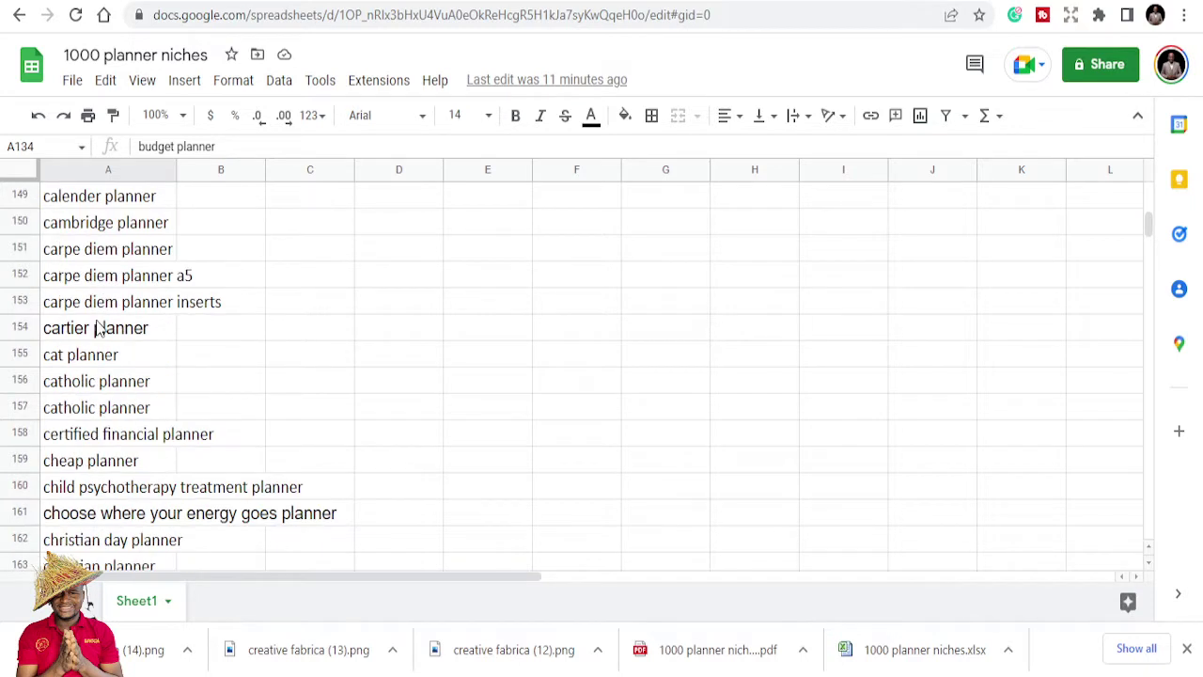
scroll(98, 329, "down", 2)
scroll(91, 350, "down", 2)
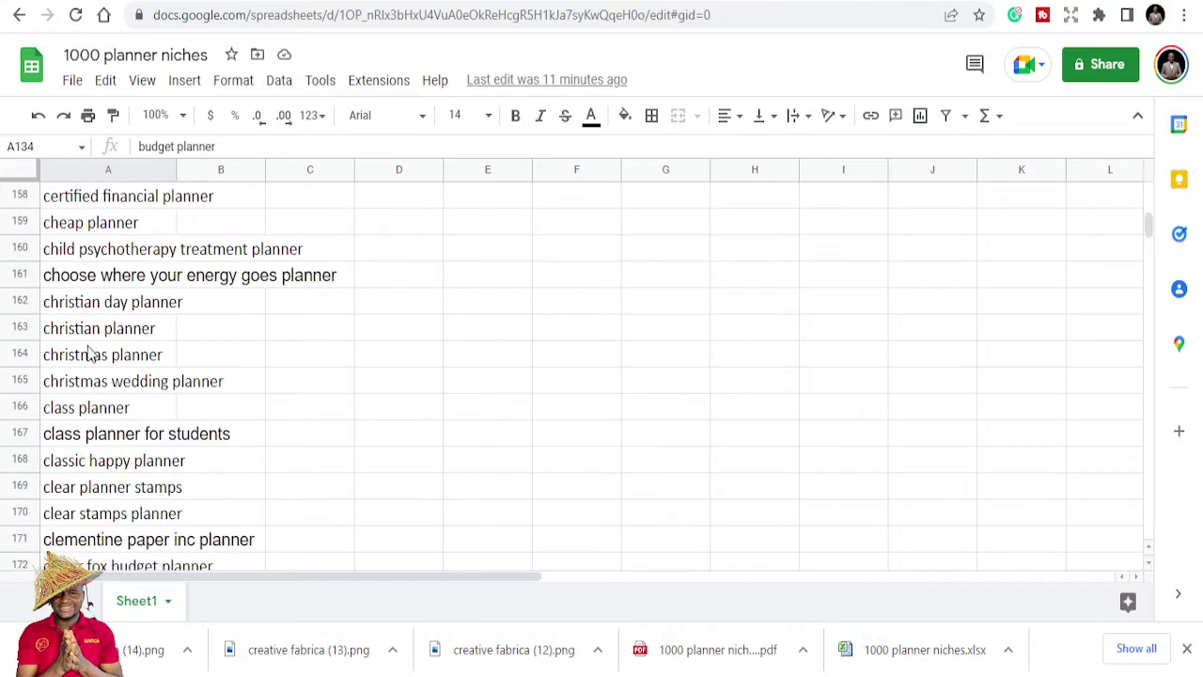
scroll(88, 352, "down", 1)
scroll(84, 354, "up", 6)
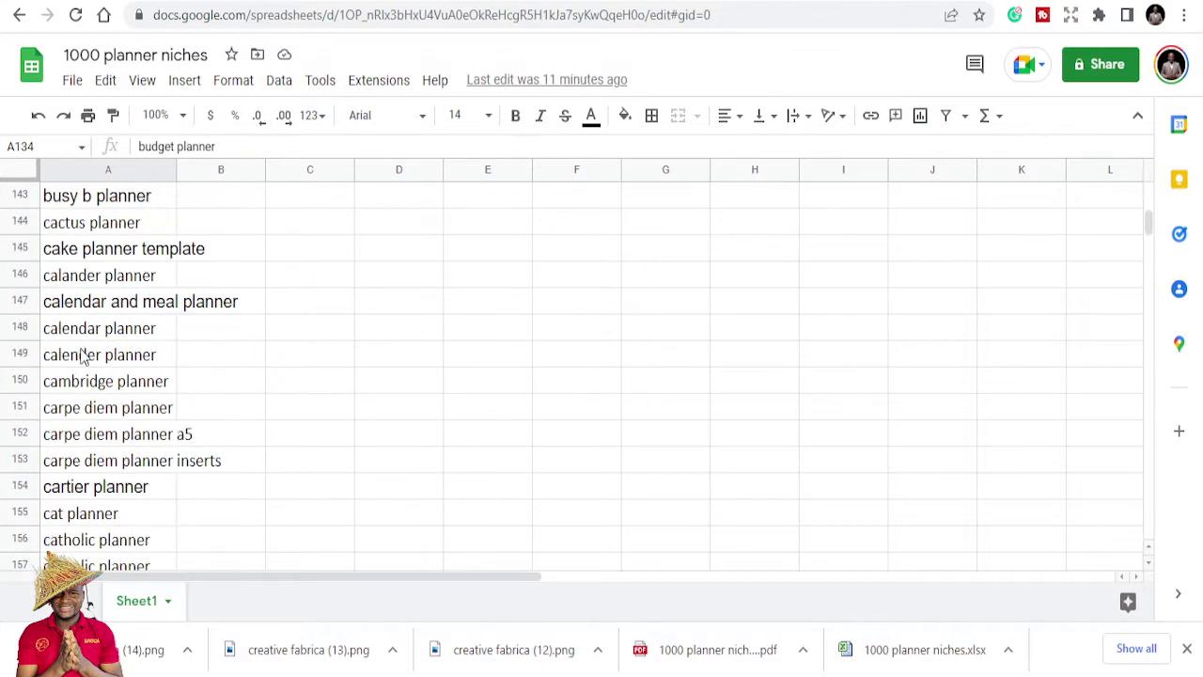
scroll(82, 356, "up", 17)
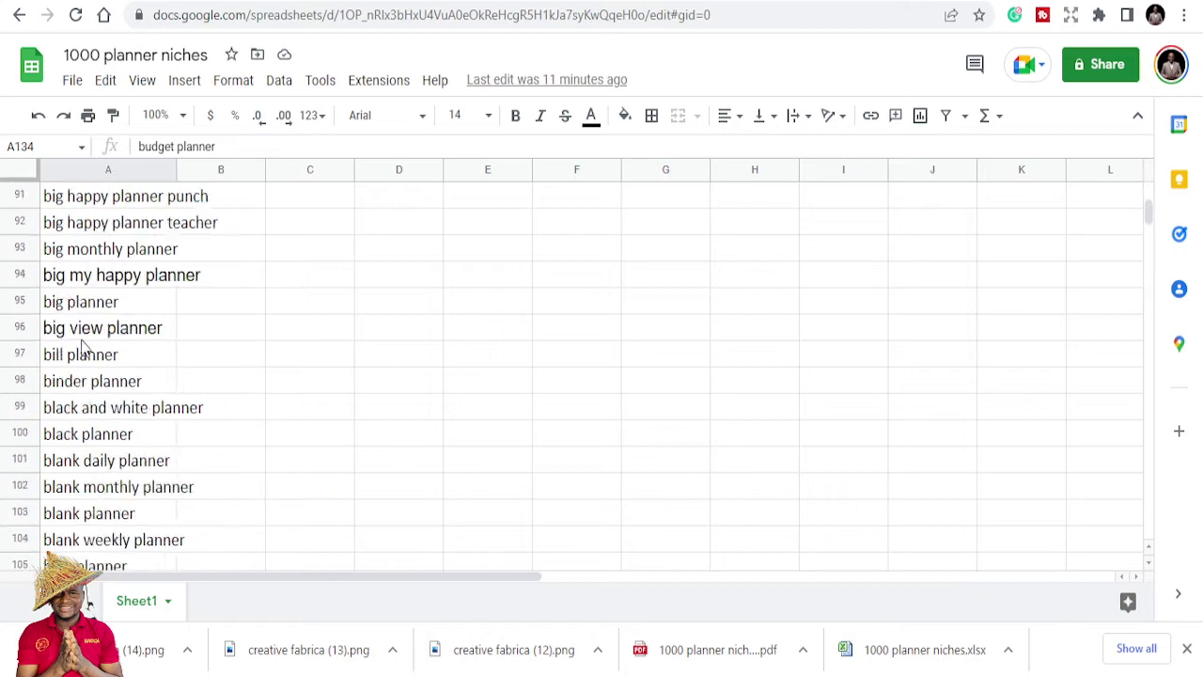
scroll(83, 348, "up", 20)
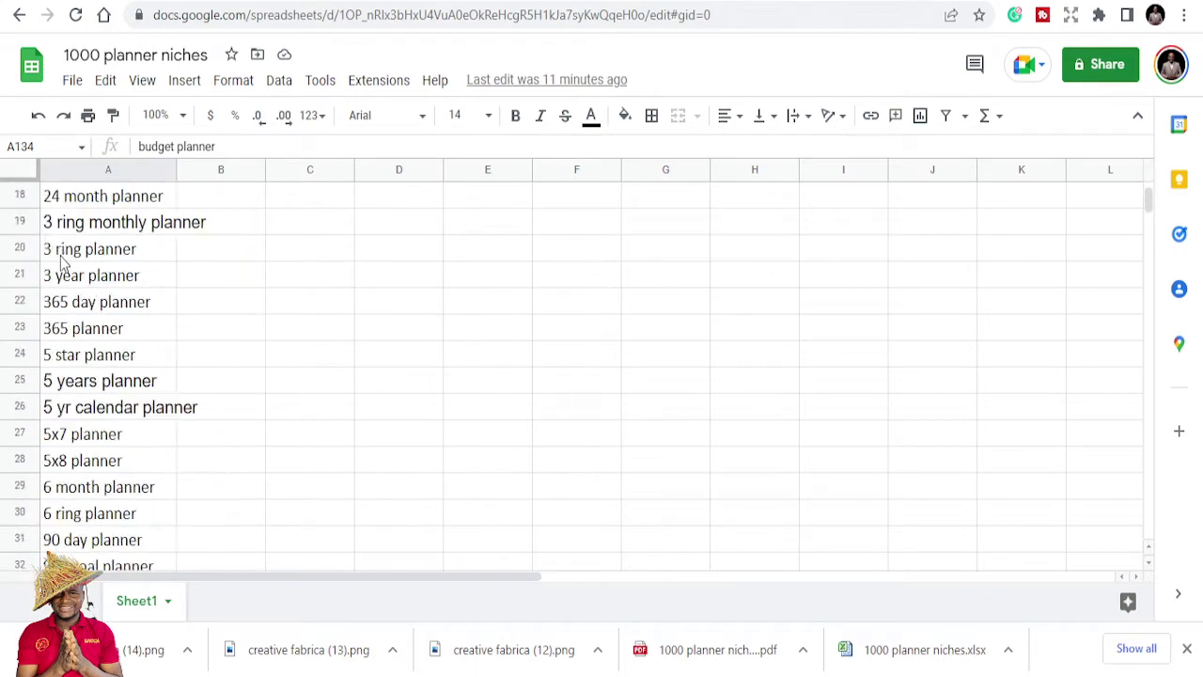
scroll(62, 263, "up", 6)
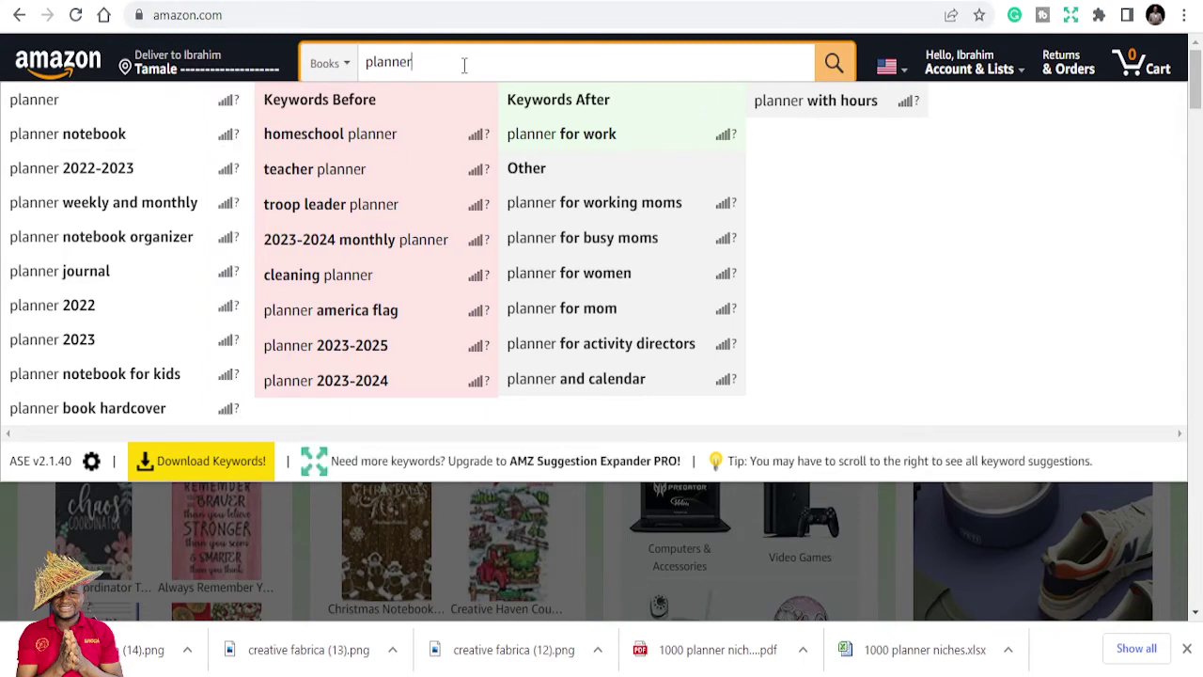
Step: Switch to Amazon, clear the Books search term and enter "planner" again to list its keyword suggestions
key("BackSpace")
key("BackSpace")
key("BackSpace")
key("BackSpace")
key("BackSpace")
key("BackSpace")
key("BackSpace")
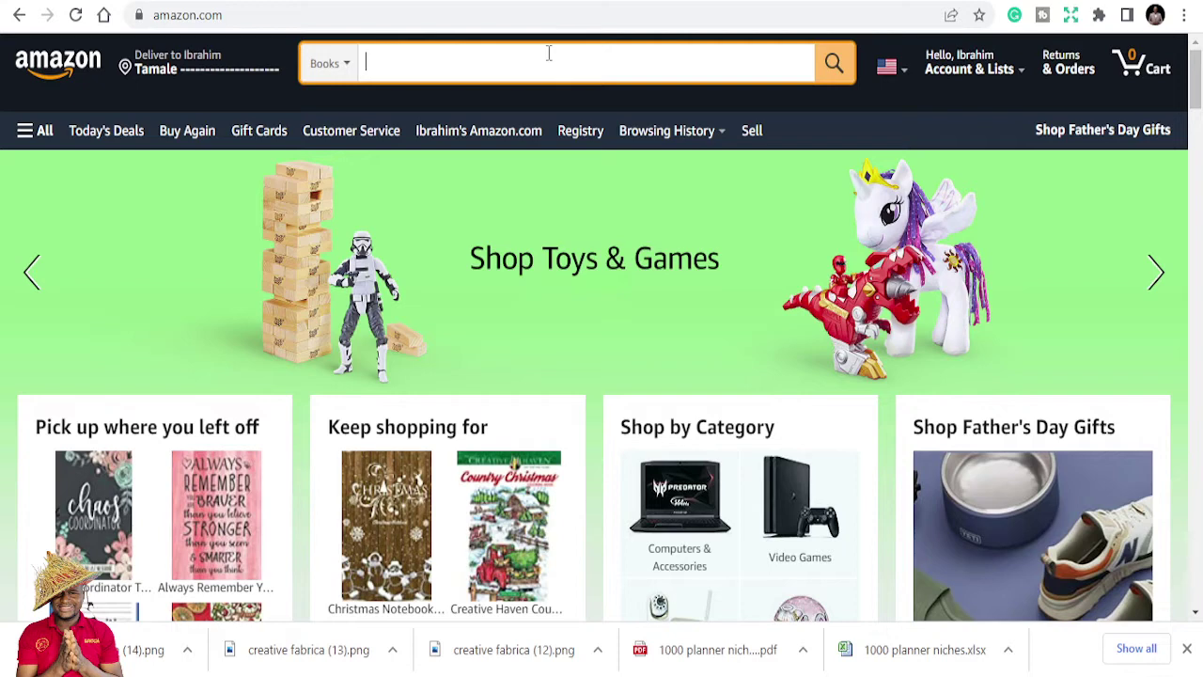
type("plann")
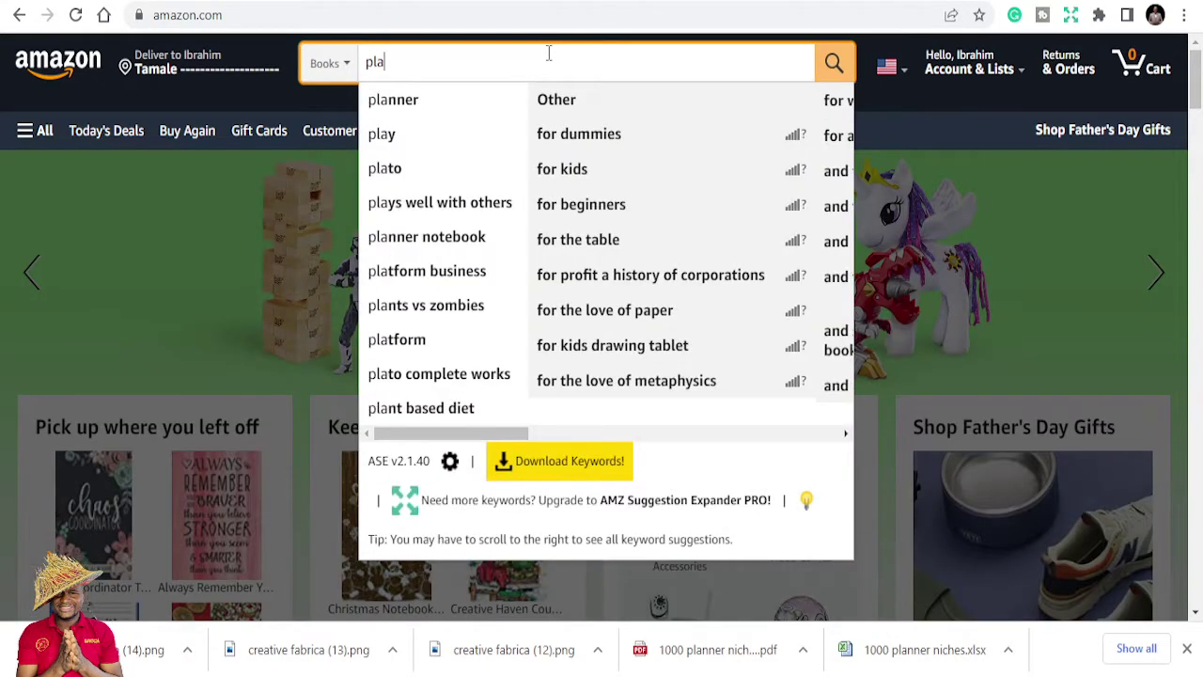
type("er")
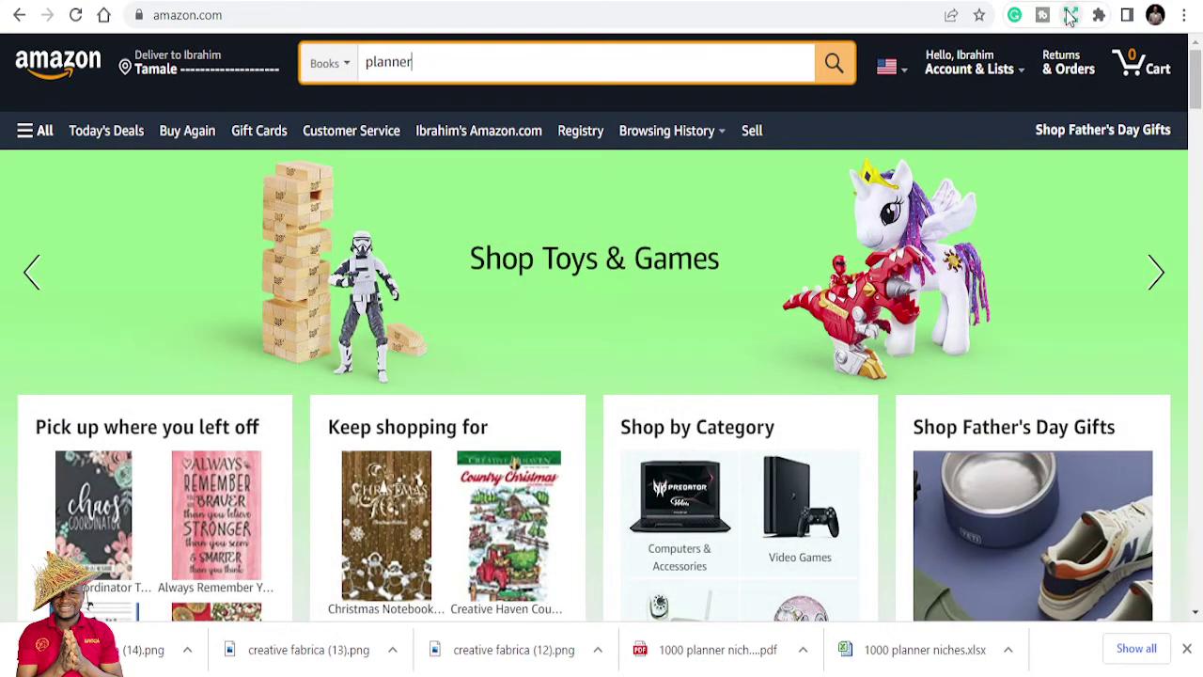
left_click(462, 56)
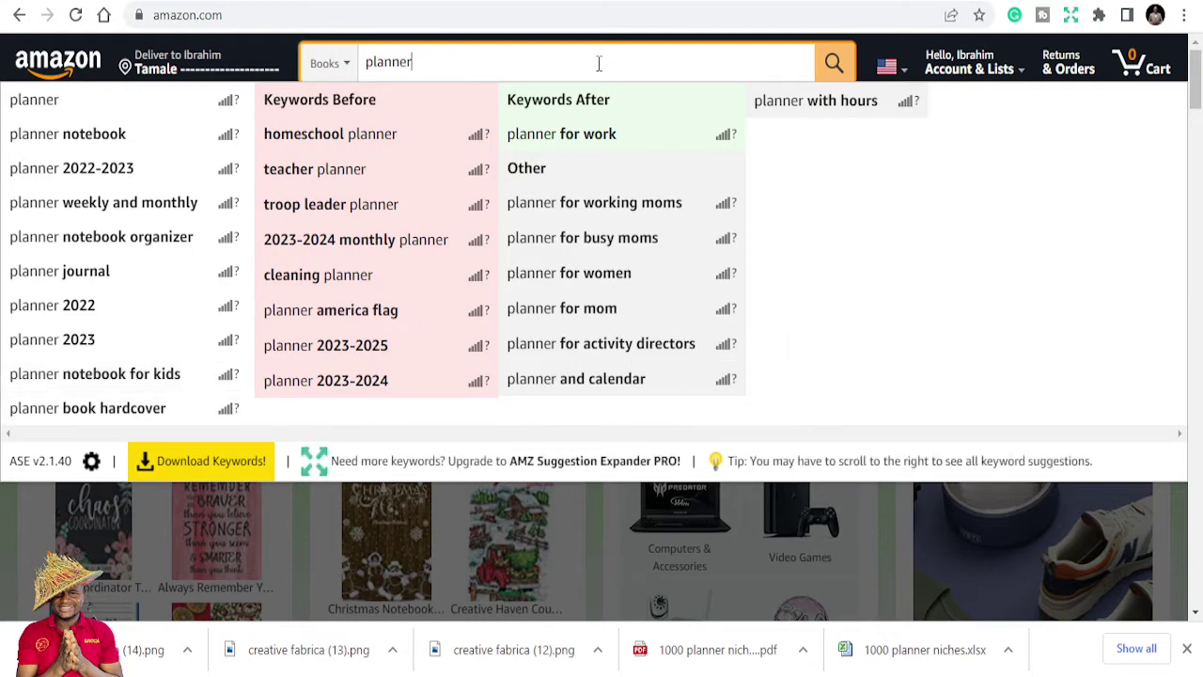
Step: Clear "planner" from the Amazon Books search
key("BackSpace")
key("BackSpace")
key("BackSpace")
key("BackSpace")
key("BackSpace")
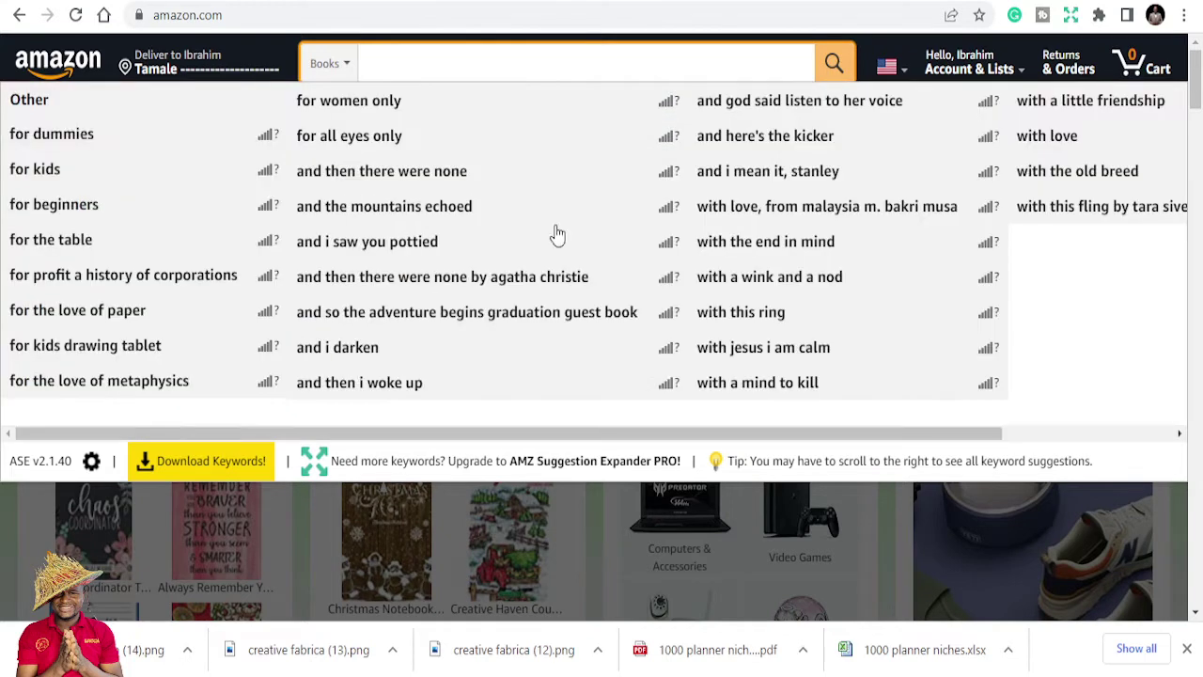
Step: Switch to the "1000 planner niches" spreadsheet in Google Sheets and check the first niche keywords in column A
key("ctrl+Tab")
scroll(188, 477, "down", 2)
scroll(184, 470, "up", 2)
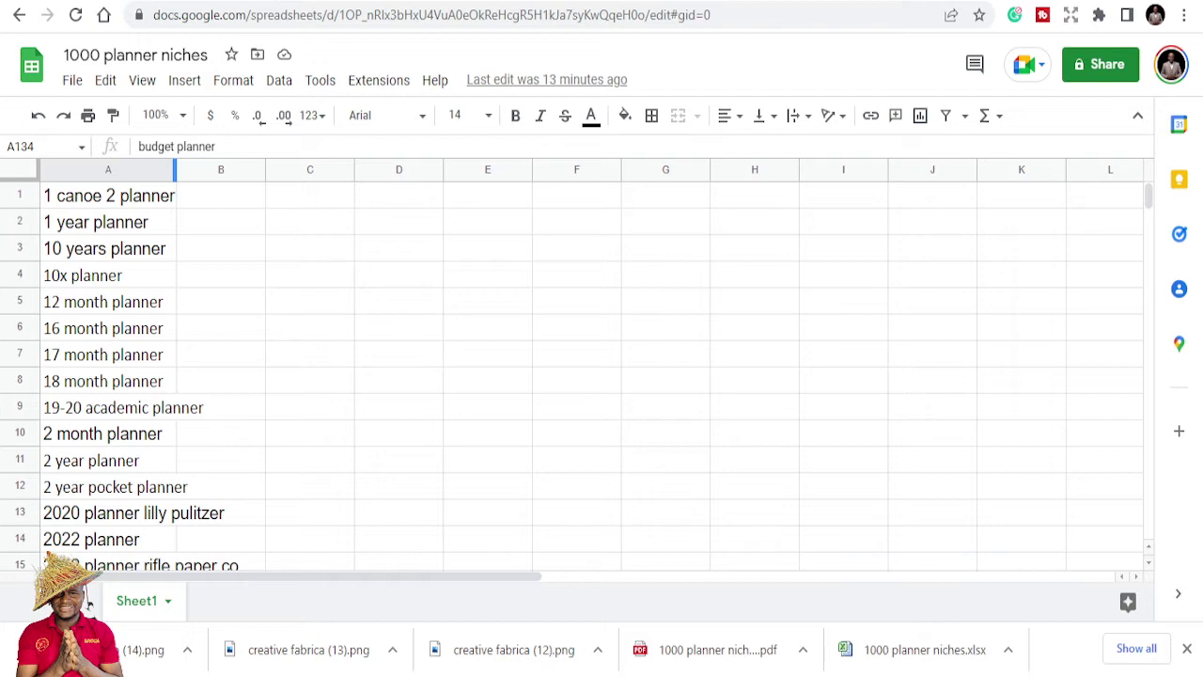
Step: Switch to Amazon and search the Books department for "2022 planner"
key("ctrl+Tab")
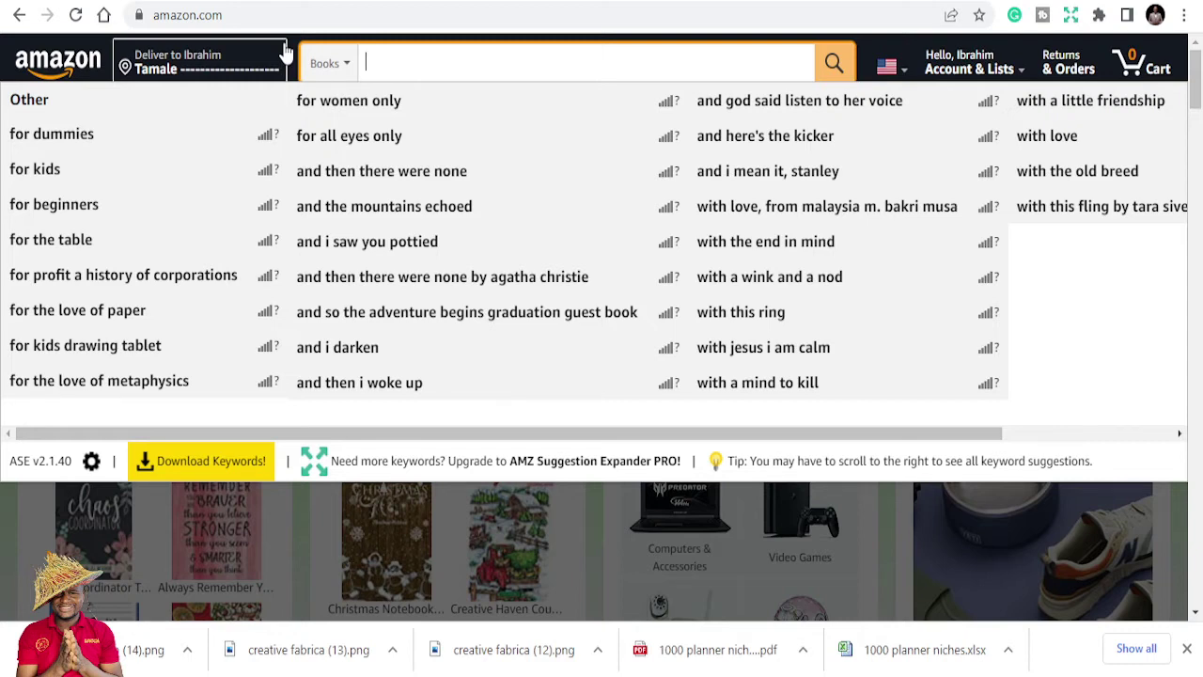
type("2")
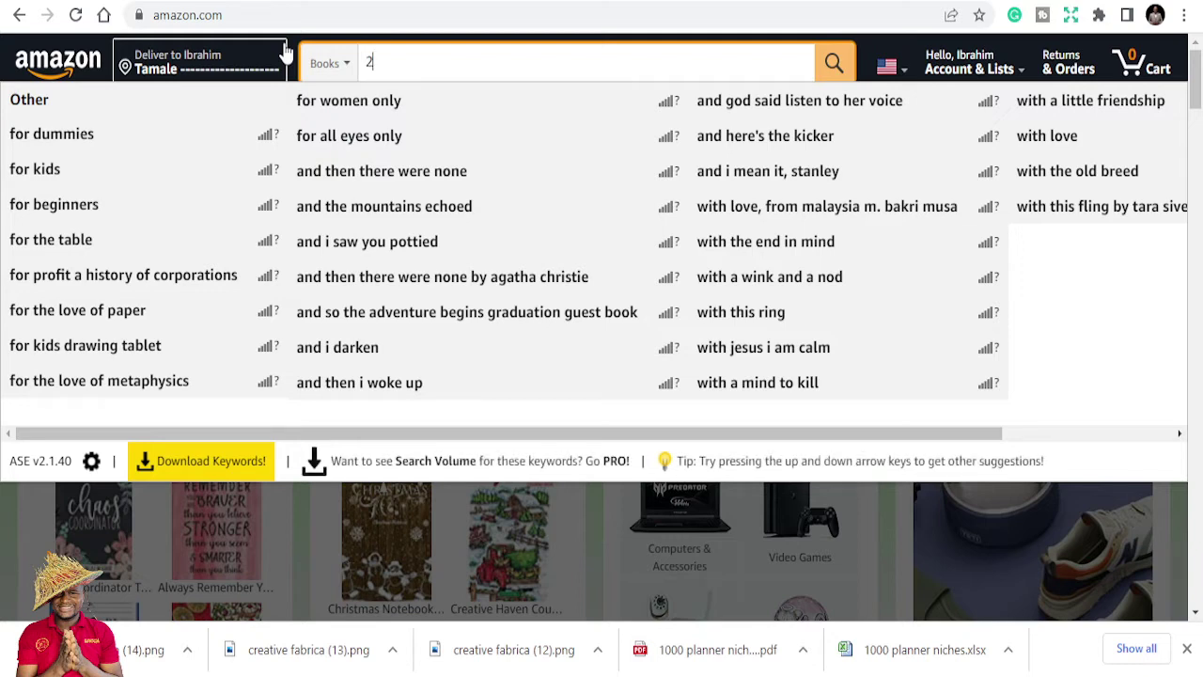
type("022 ")
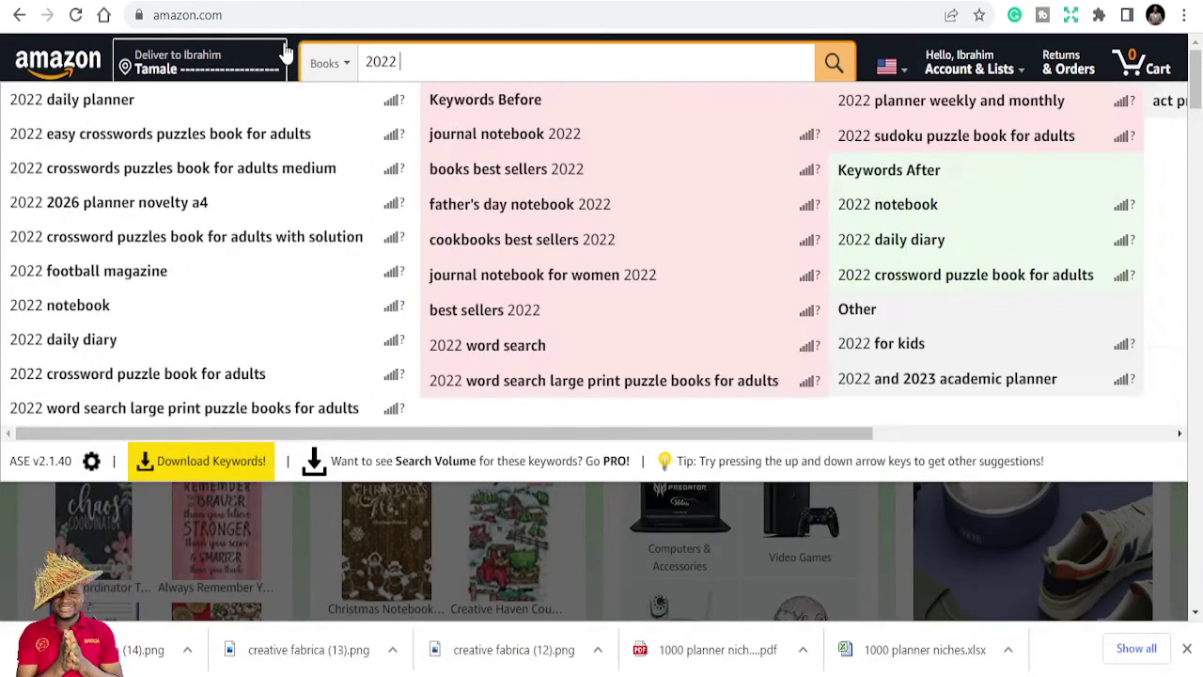
type("planner")
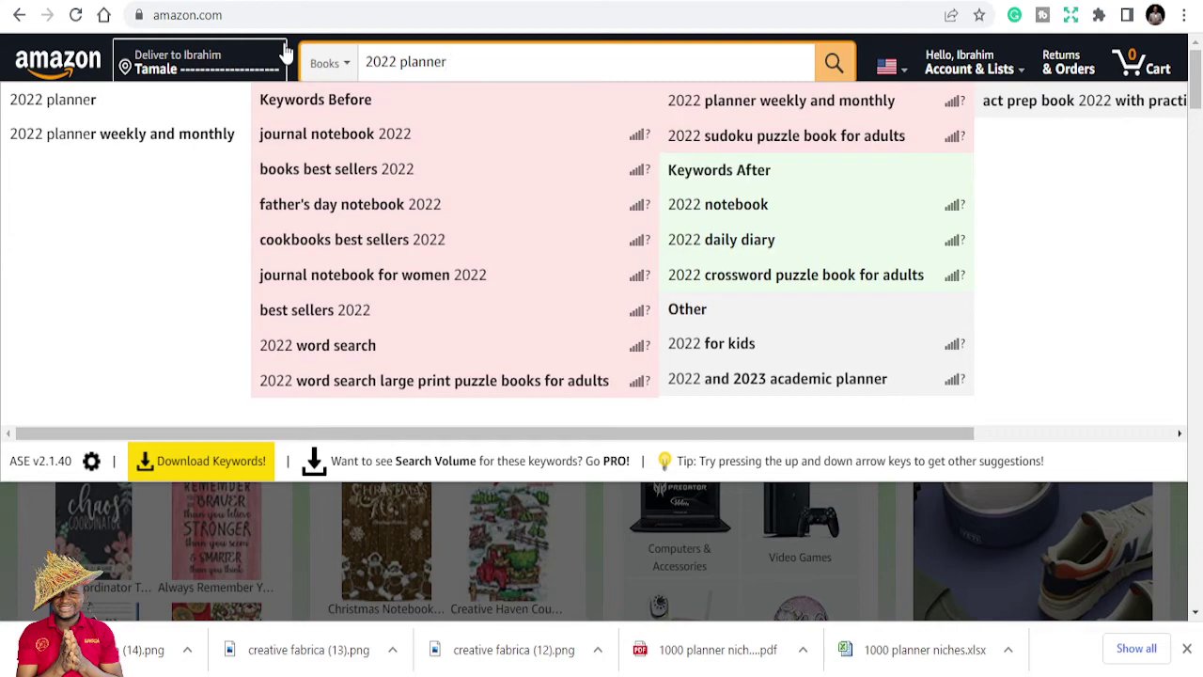
key("Return")
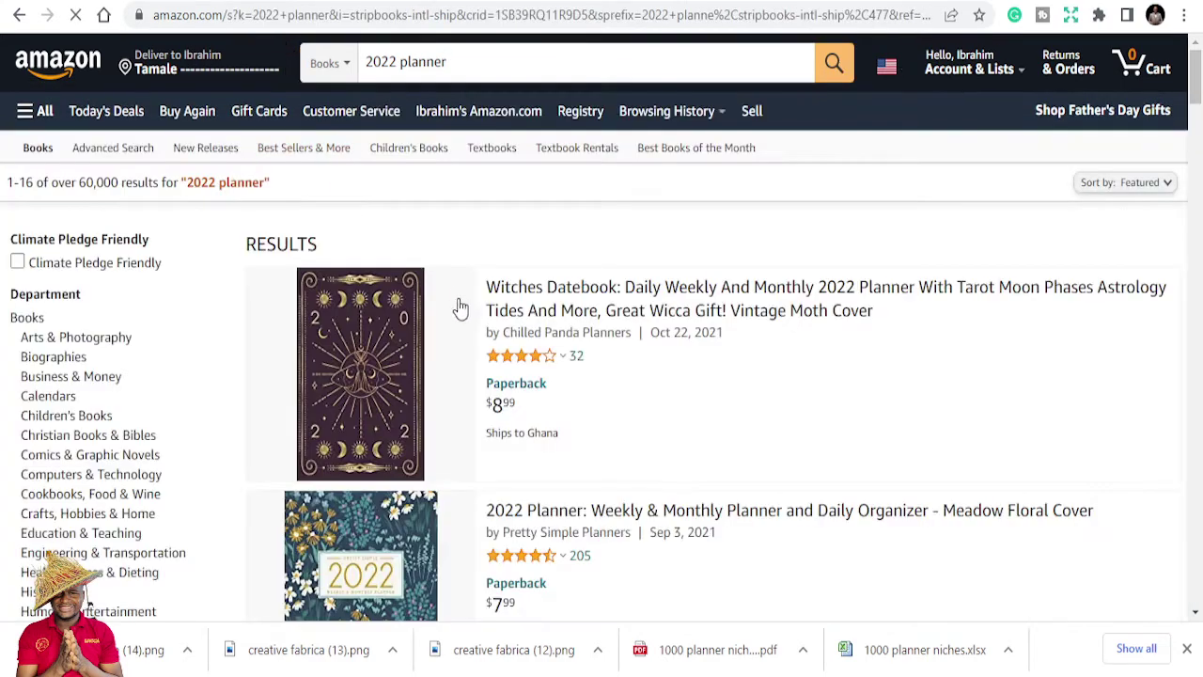
Step: Examine the covers, prices, ratings and publication dates of the planners in the "2022 planner" search results
scroll(457, 304, "down", 2)
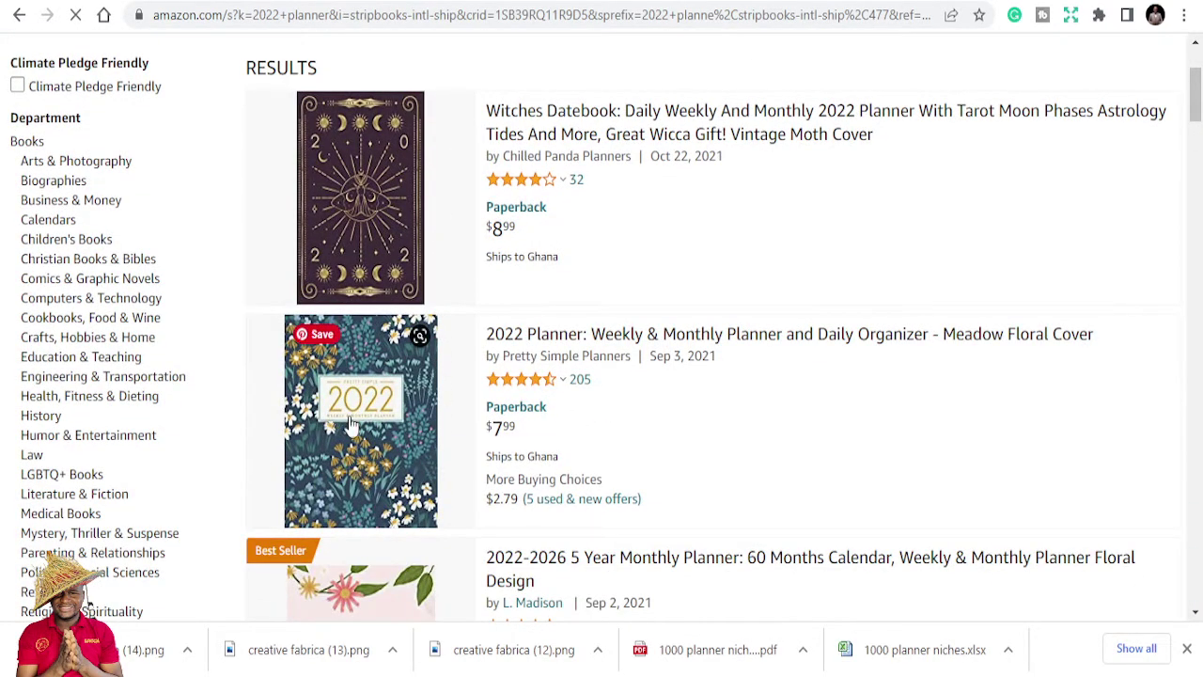
scroll(344, 451, "down", 1)
scroll(346, 480, "up", 2)
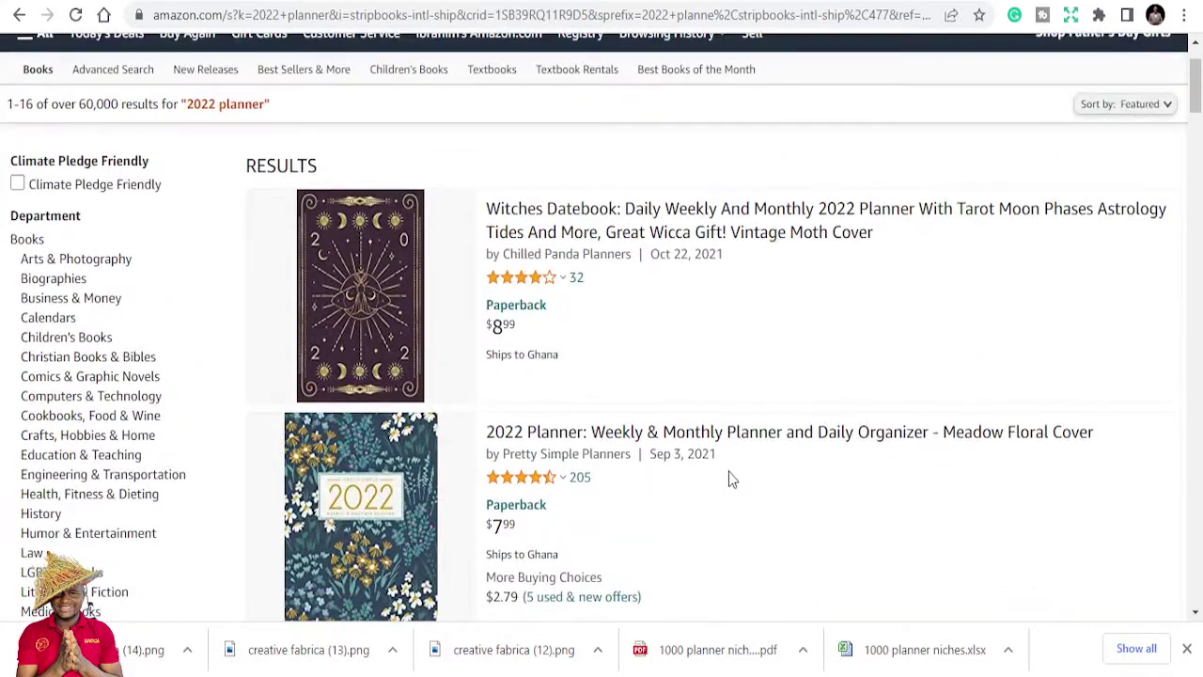
scroll(727, 478, "down", 2)
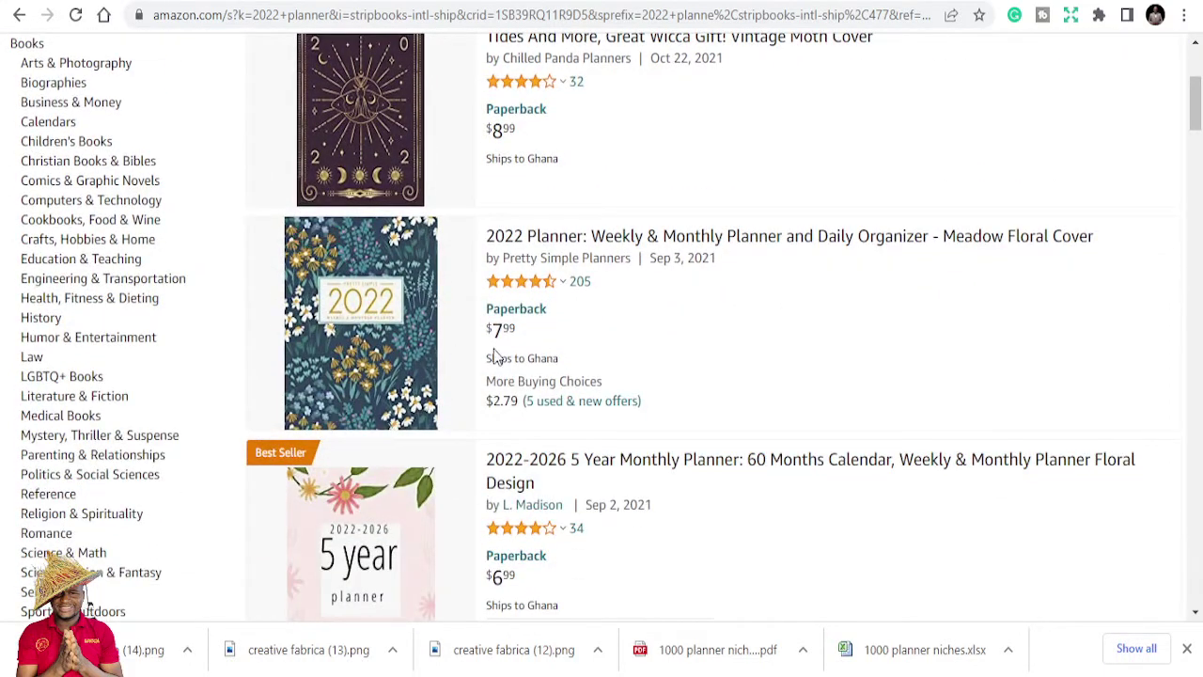
scroll(491, 354, "up", 1)
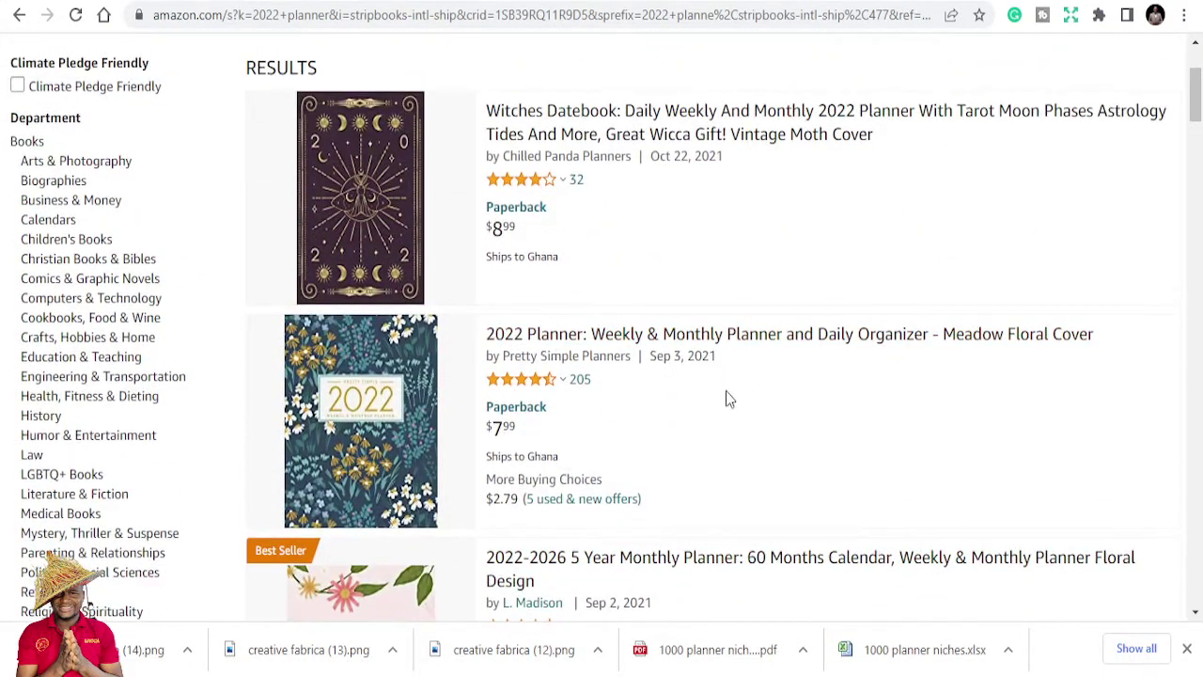
scroll(743, 406, "down", 10)
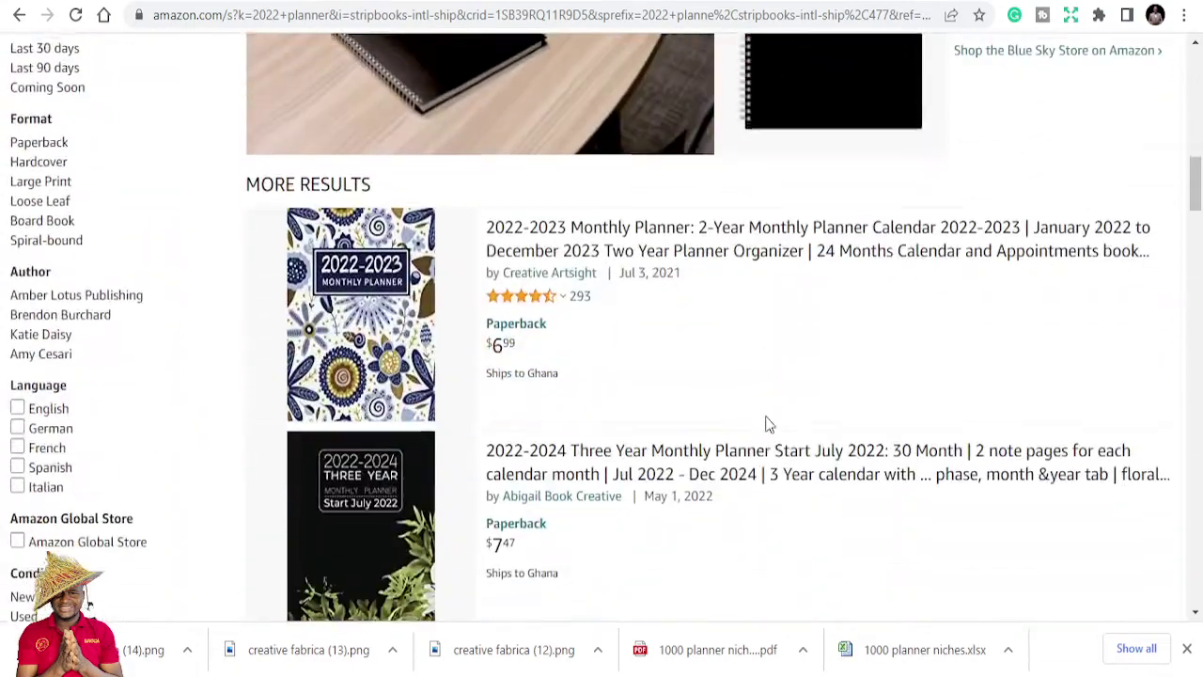
scroll(766, 420, "down", 2)
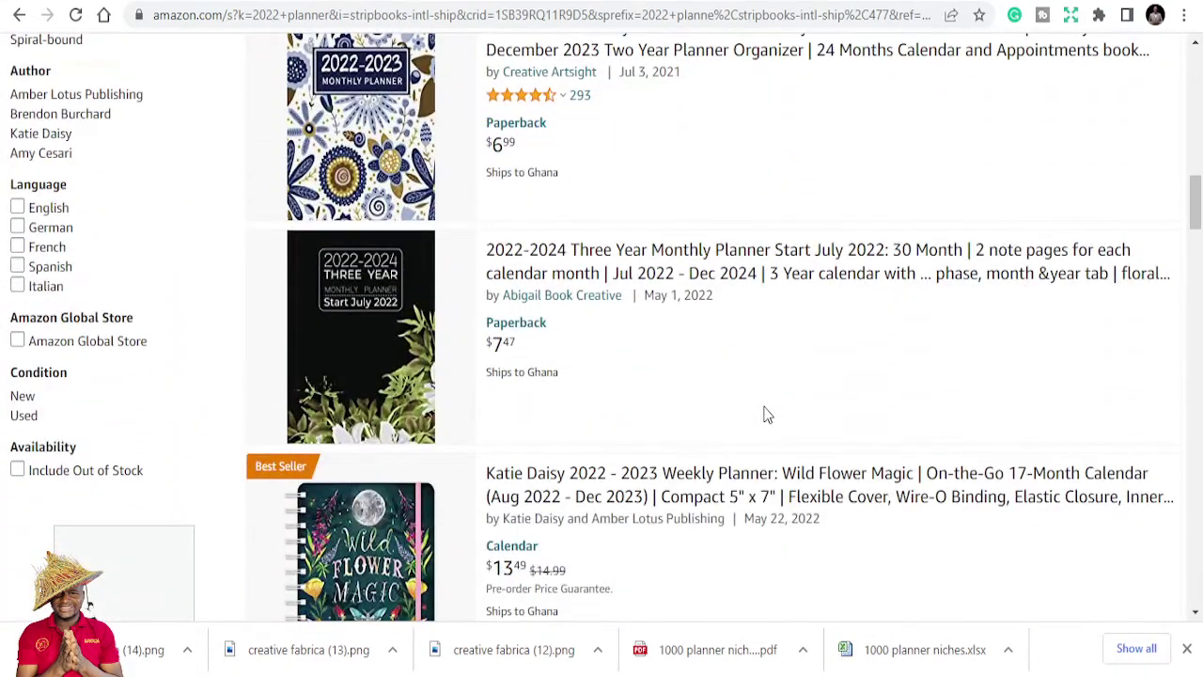
scroll(767, 413, "down", 14)
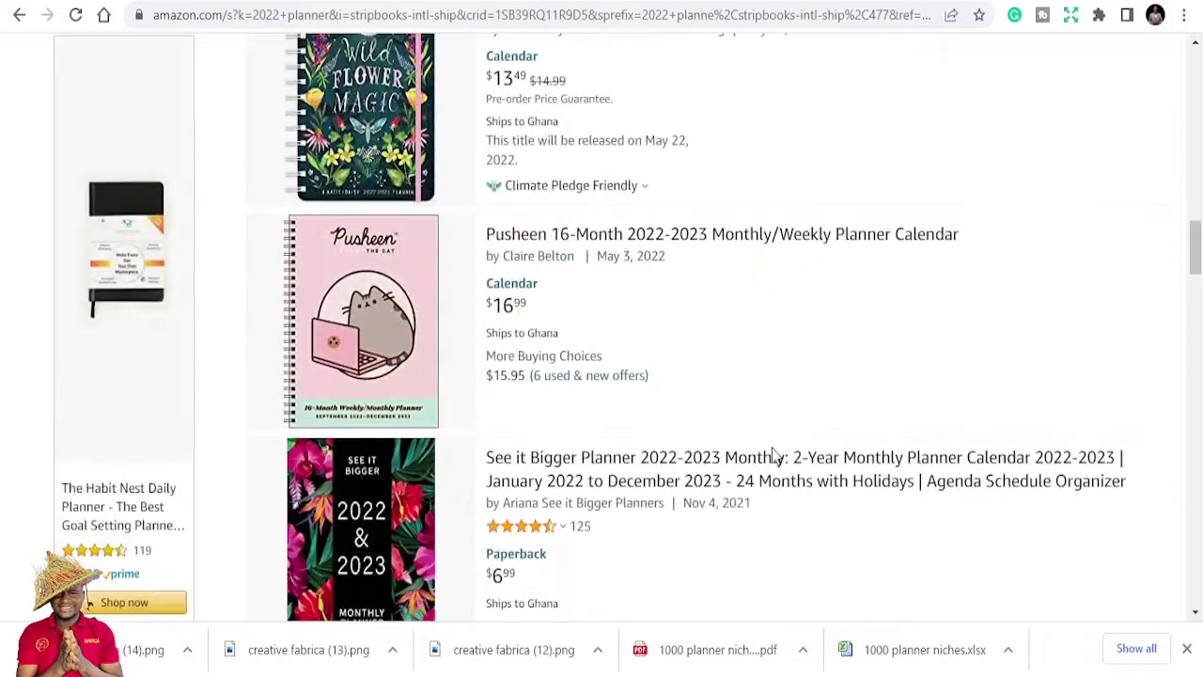
scroll(569, 461, "down", 4)
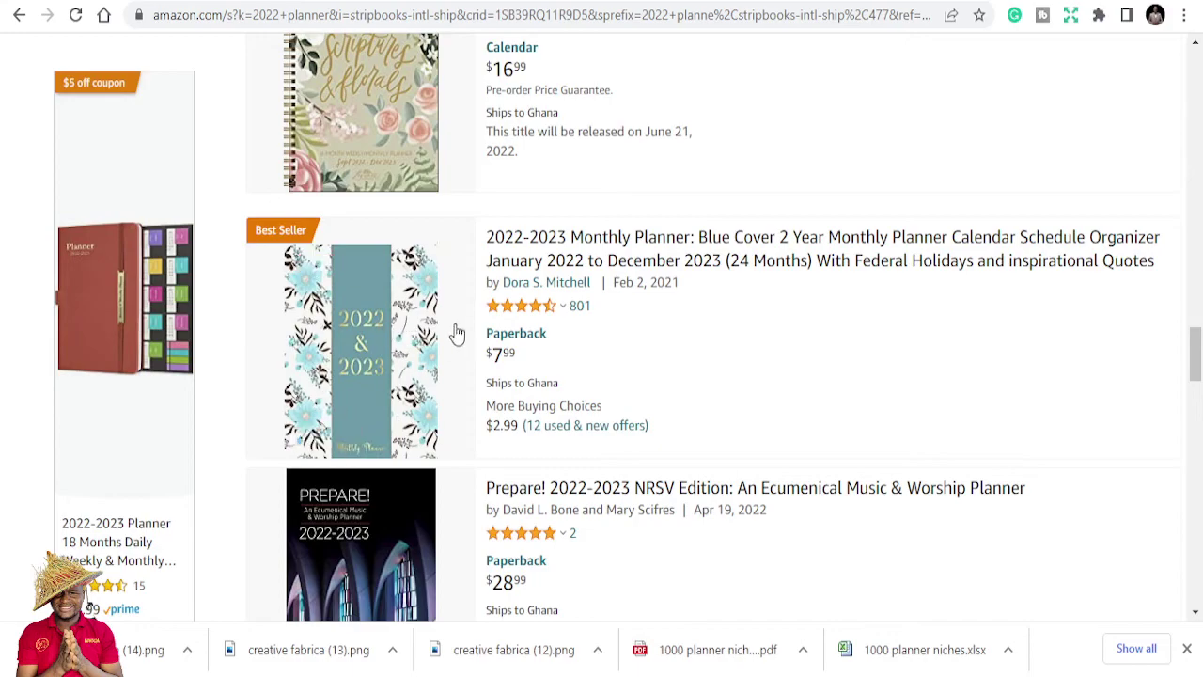
scroll(630, 428, "down", 12)
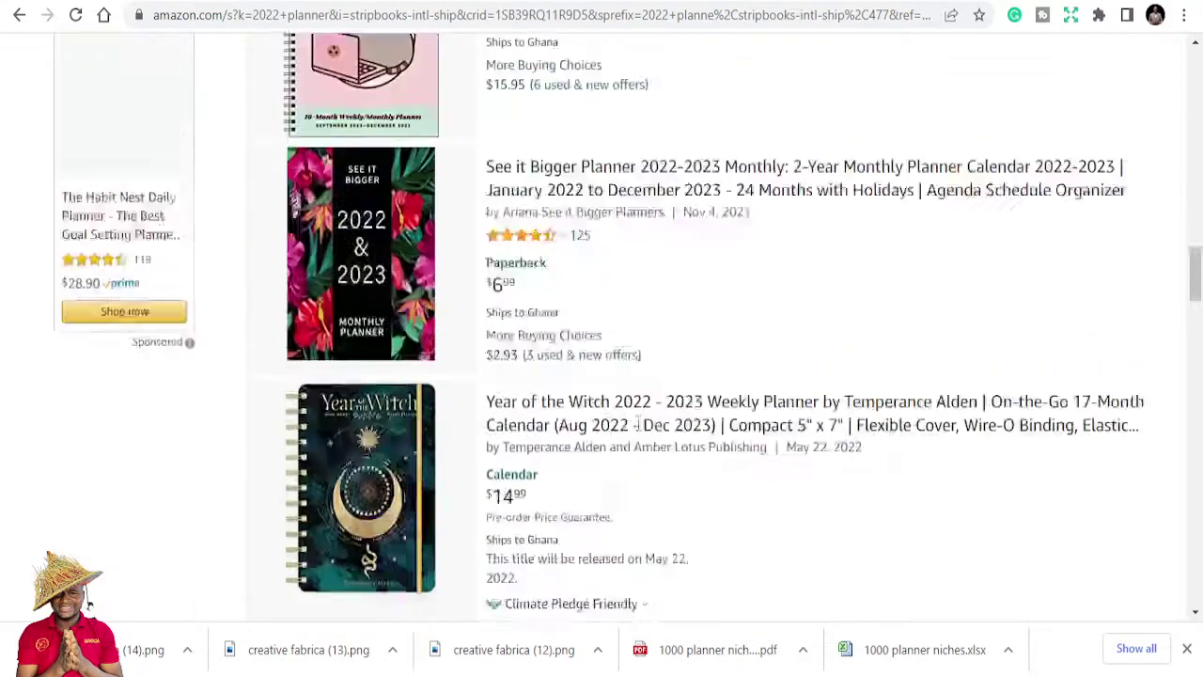
scroll(628, 413, "up", 1)
scroll(628, 414, "down", 2)
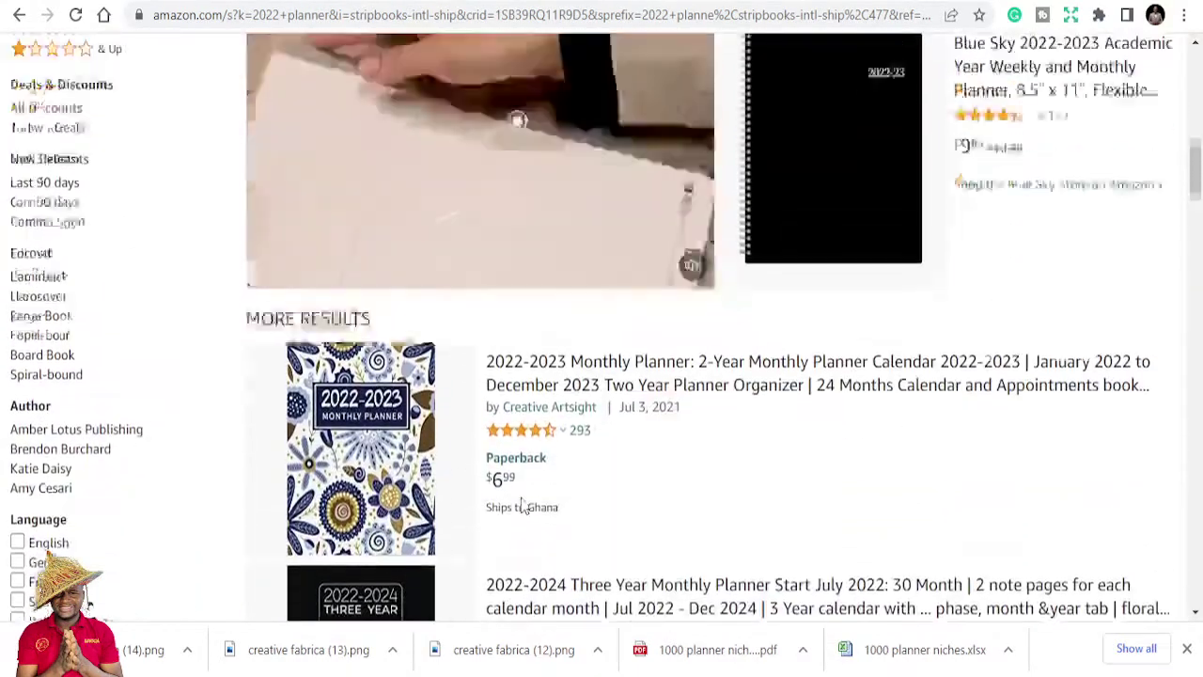
Step: Return to the first results, open the "2022 Planner: Weekly & Monthly Planner and Daily Organizer - Meadow Floral Cover" listing and check its description
scroll(526, 423, "up", 10)
scroll(447, 435, "up", 4)
scroll(438, 451, "down", 3)
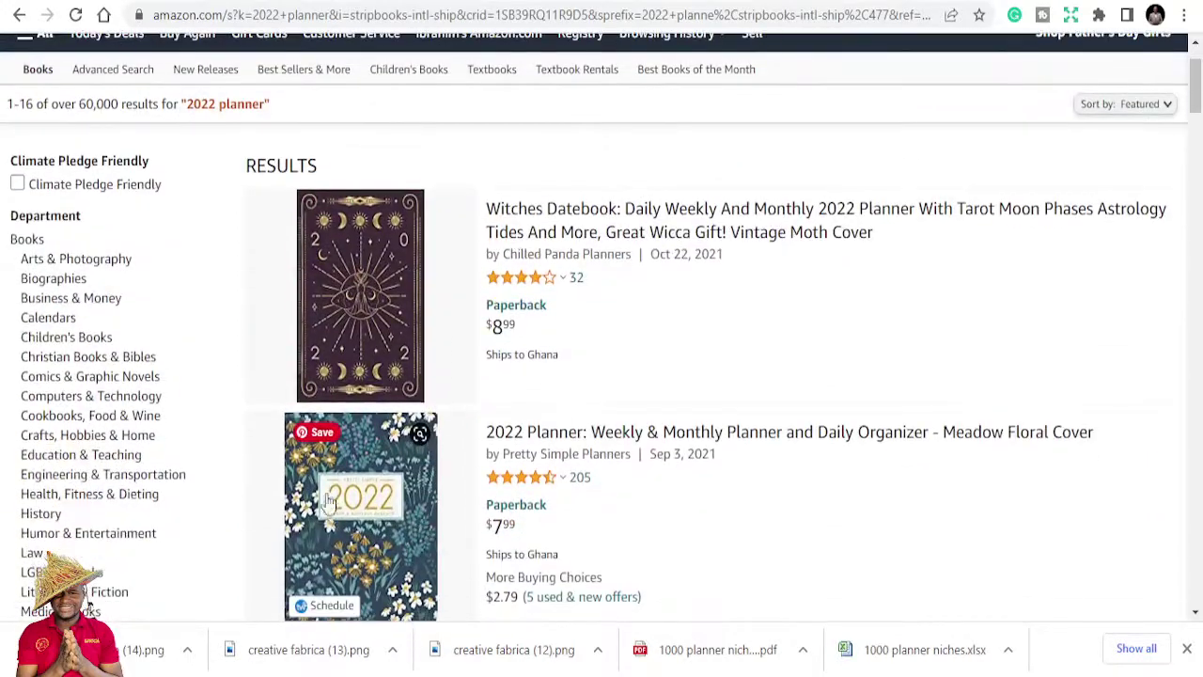
left_click(531, 439)
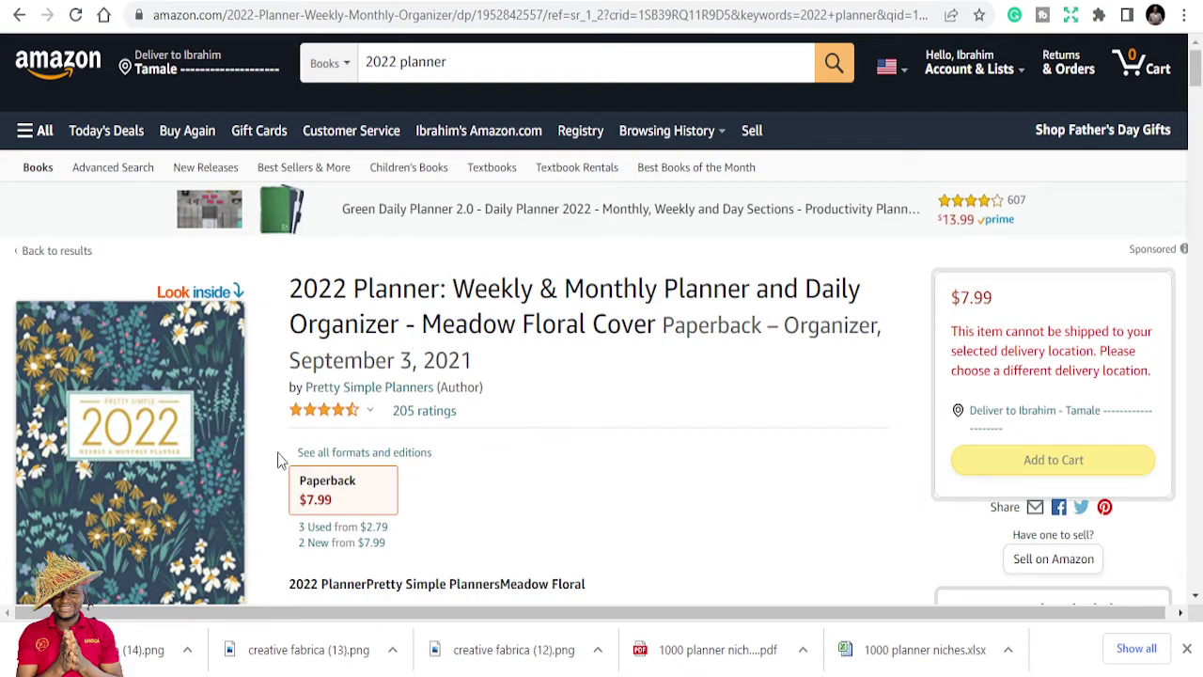
scroll(249, 480, "down", 2)
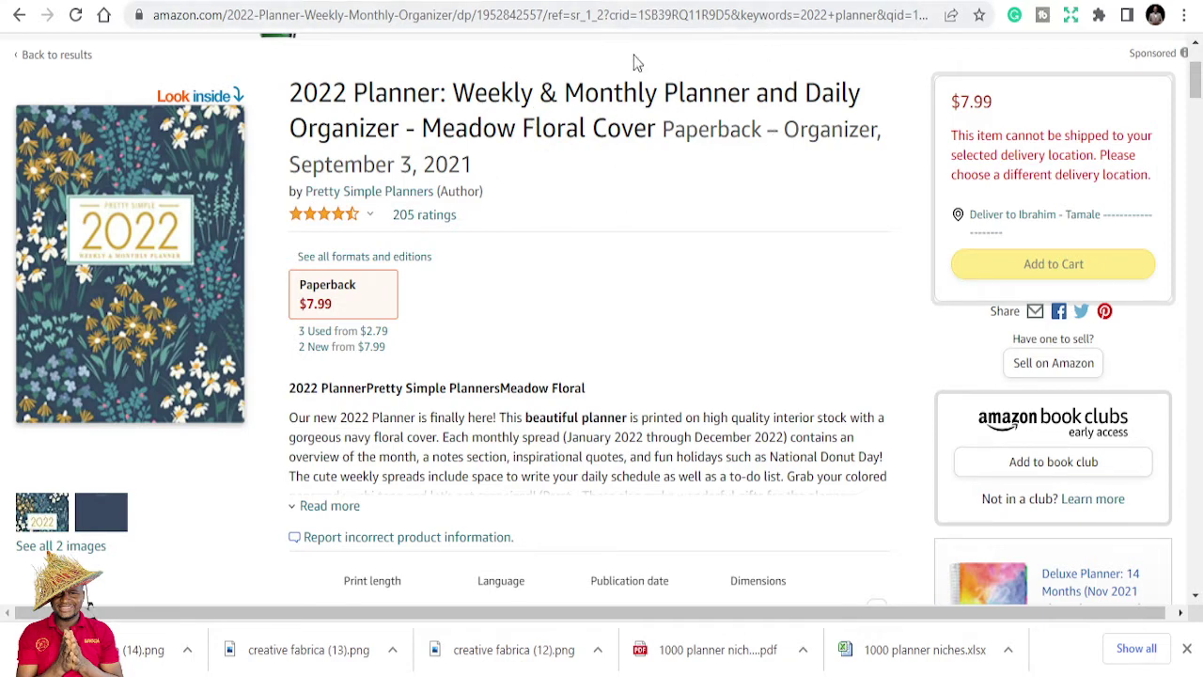
Step: Switch to Creative Fabrica and open the KDP Interiors category of the graphics
key("ctrl+Tab")
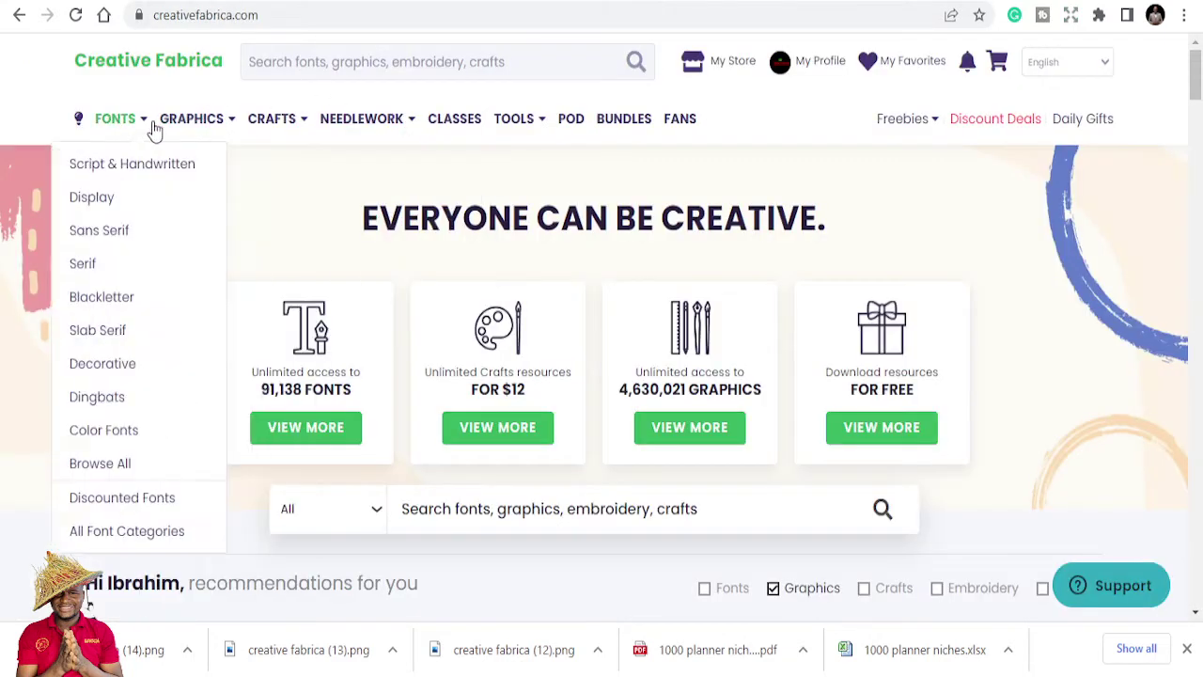
mouse_move(186, 127)
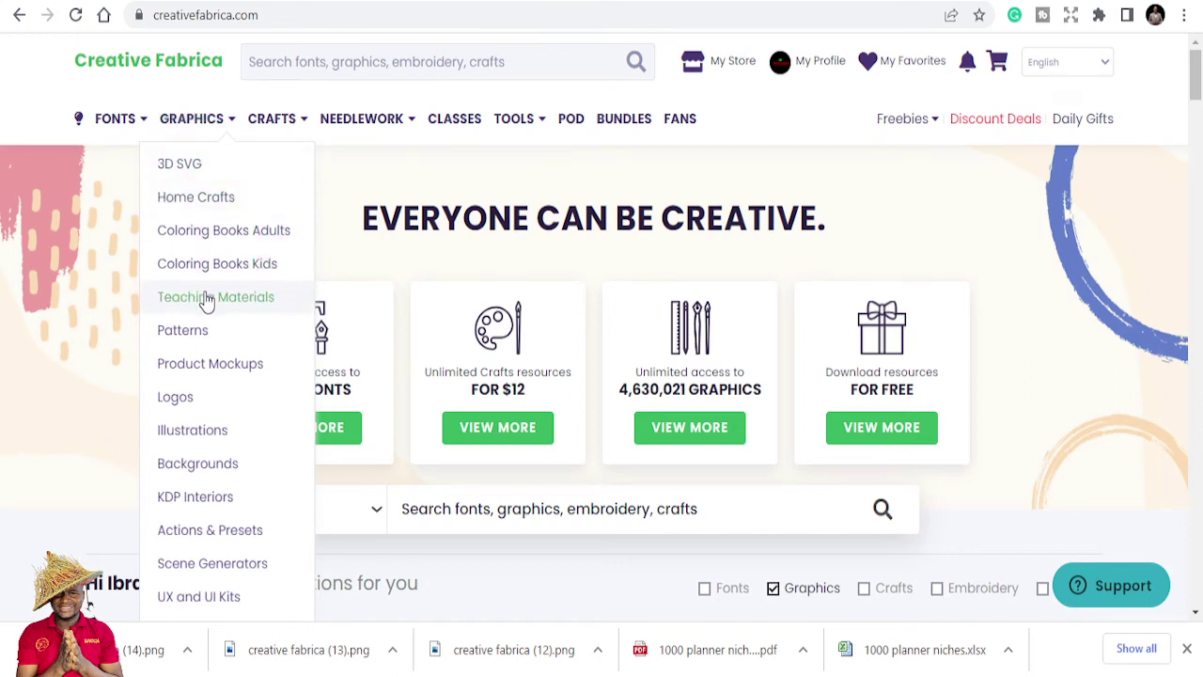
left_click(191, 506)
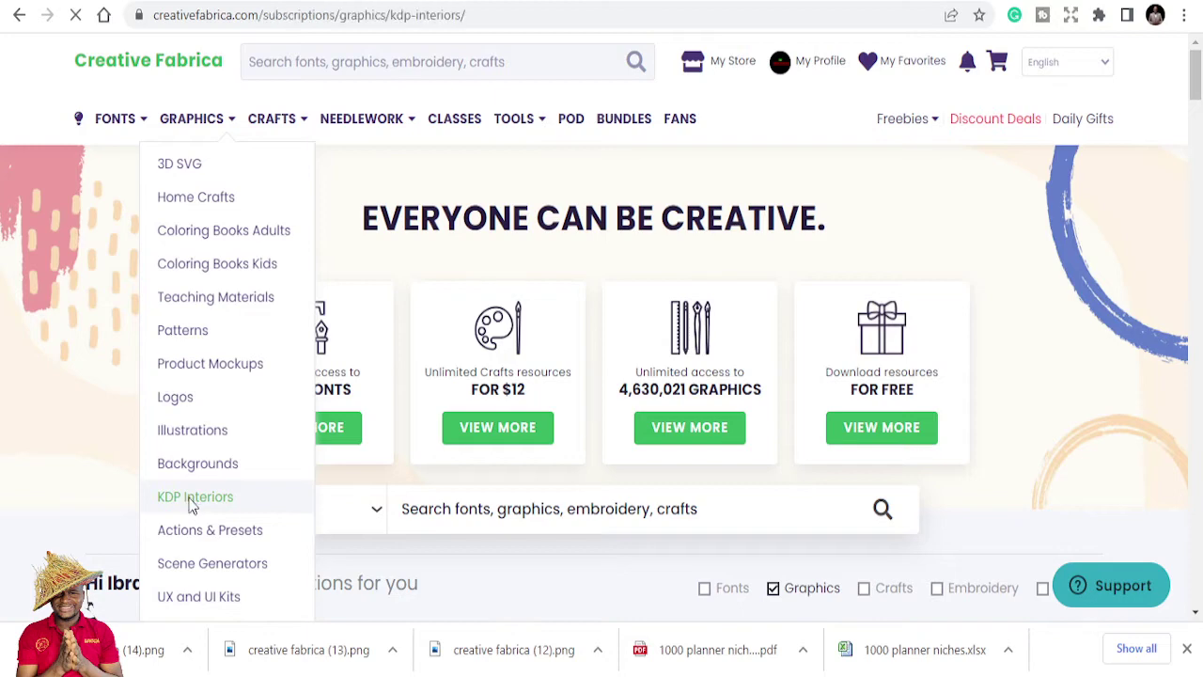
Step: Search Creative Fabrica for "2023 planner"
left_click(444, 62)
type("20")
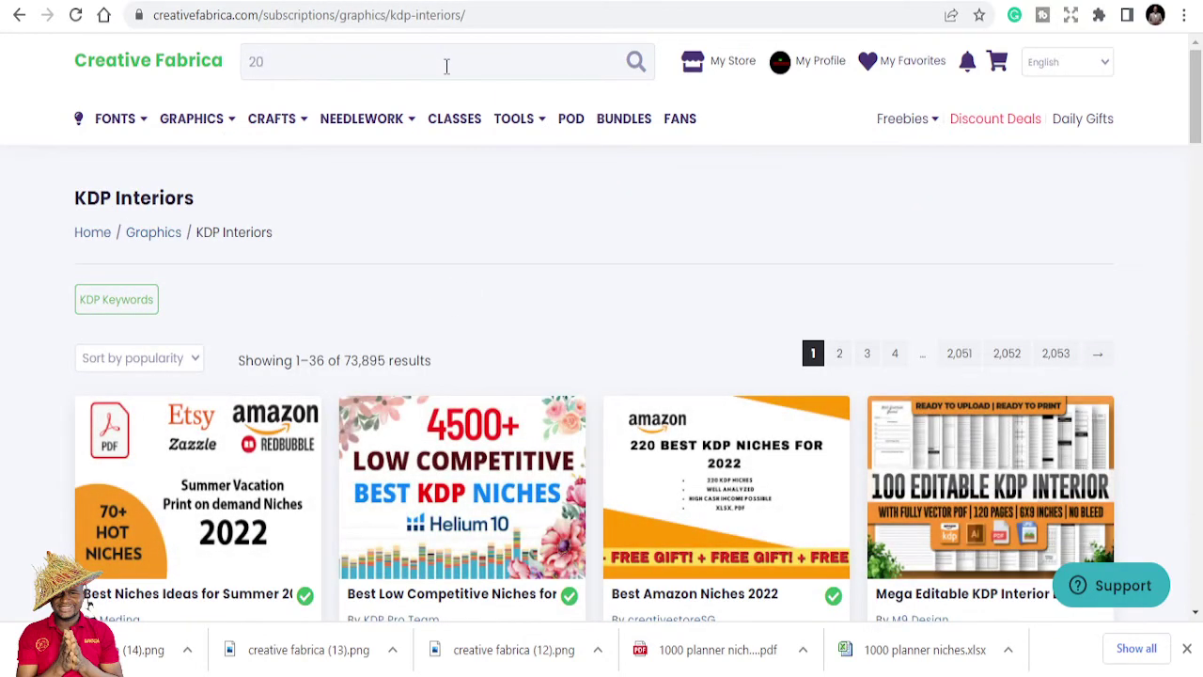
type("23")
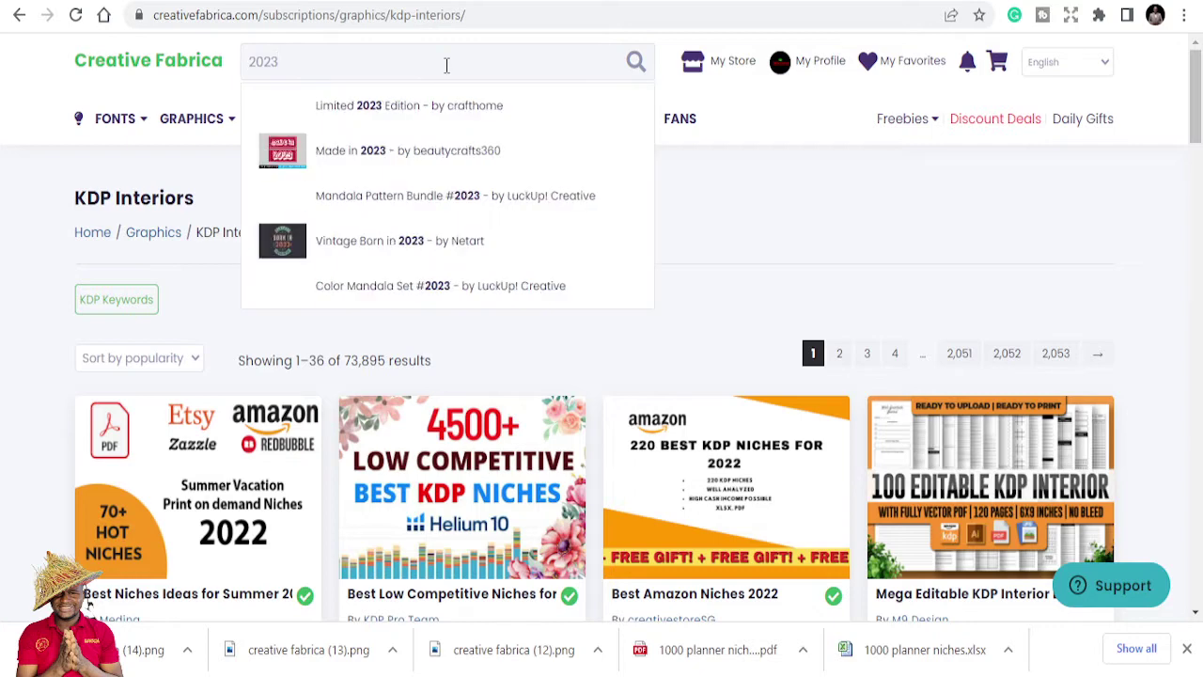
type(" pl")
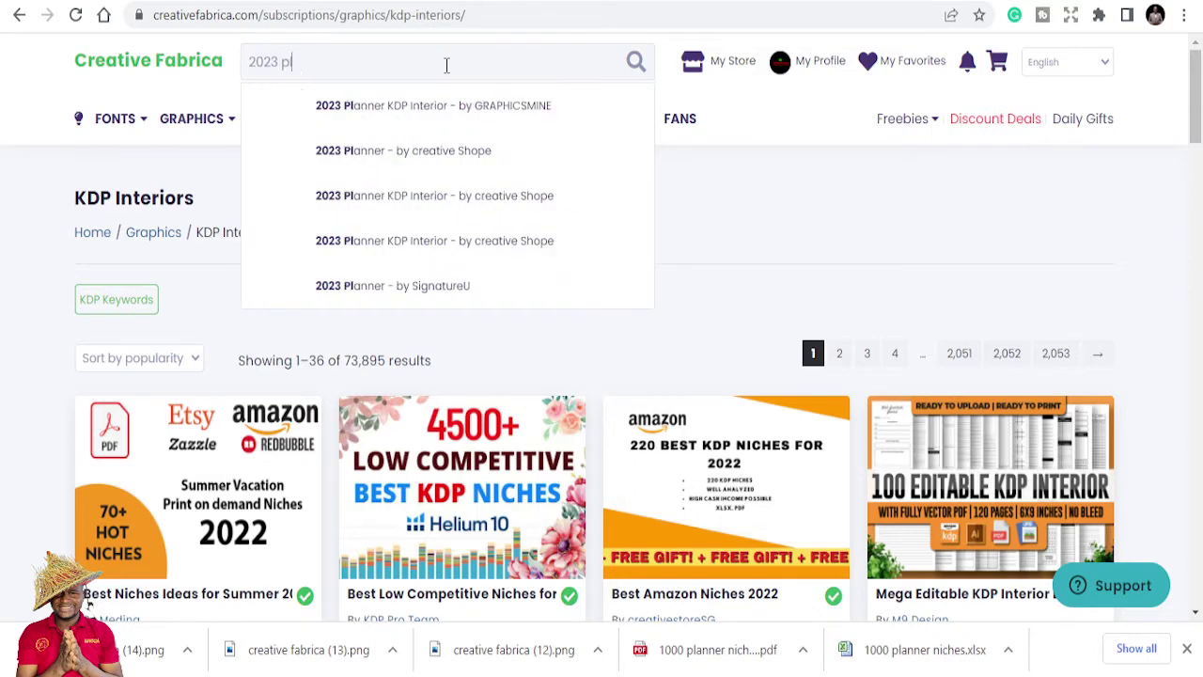
type("anner")
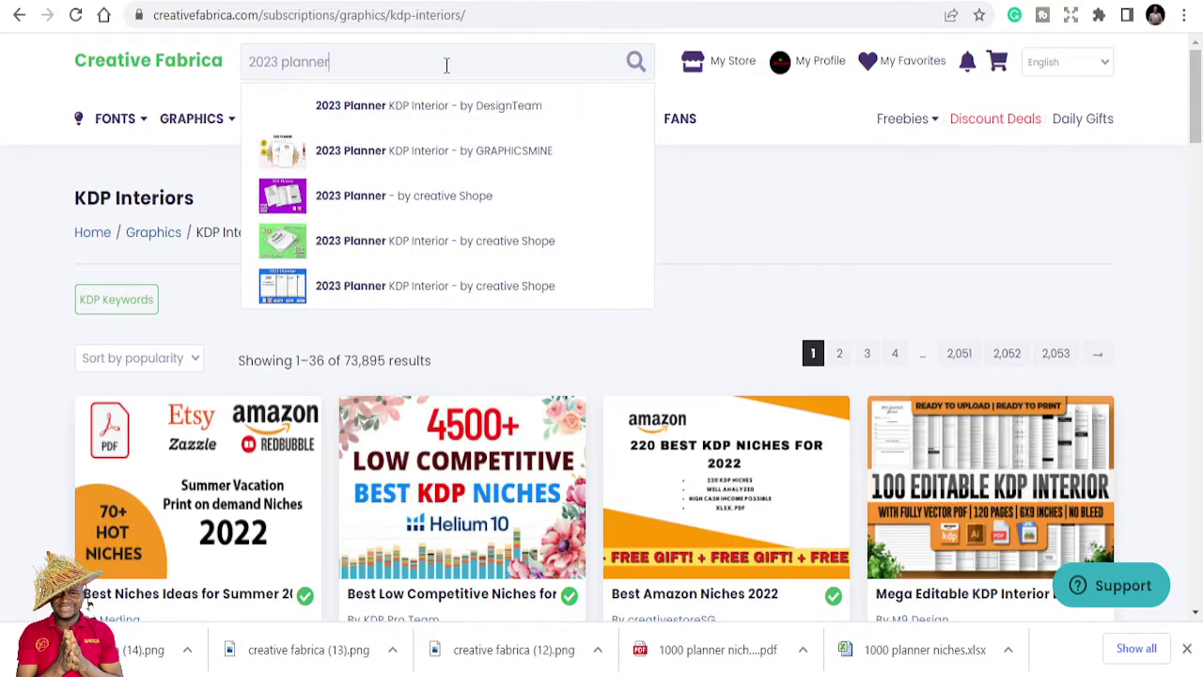
key("Return")
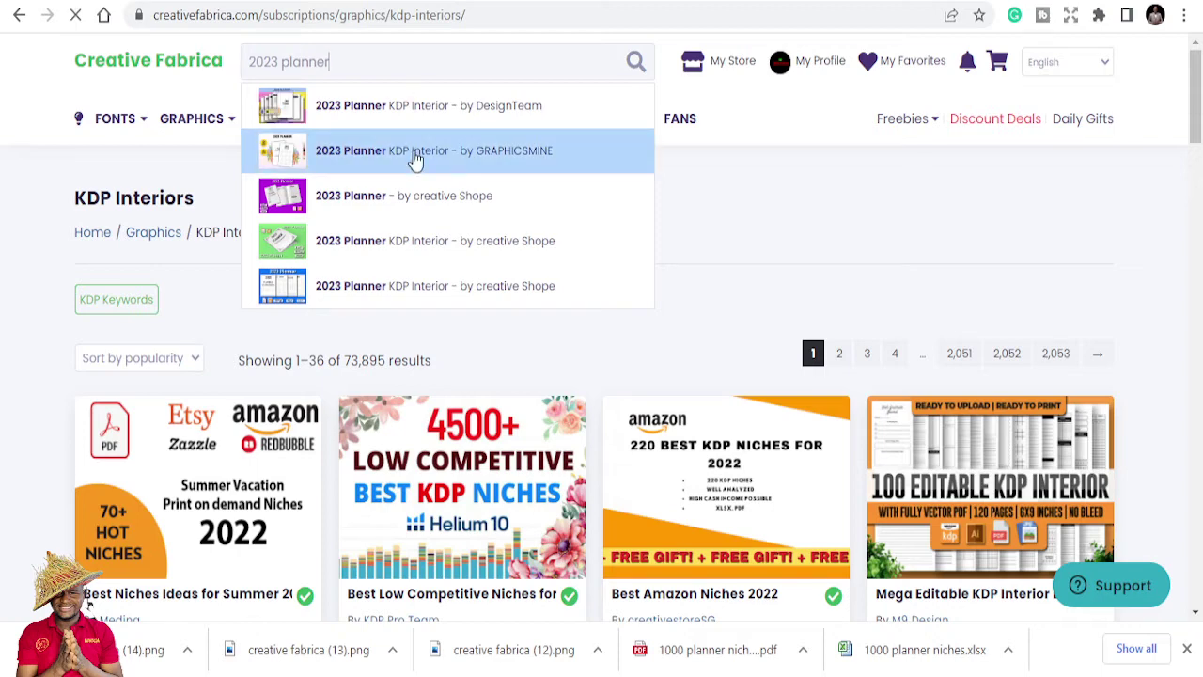
Step: Examine the 2023 planner search results on Creative Fabrica, comparing the available KDP interiors, templates and bundles
scroll(374, 297, "down", 1)
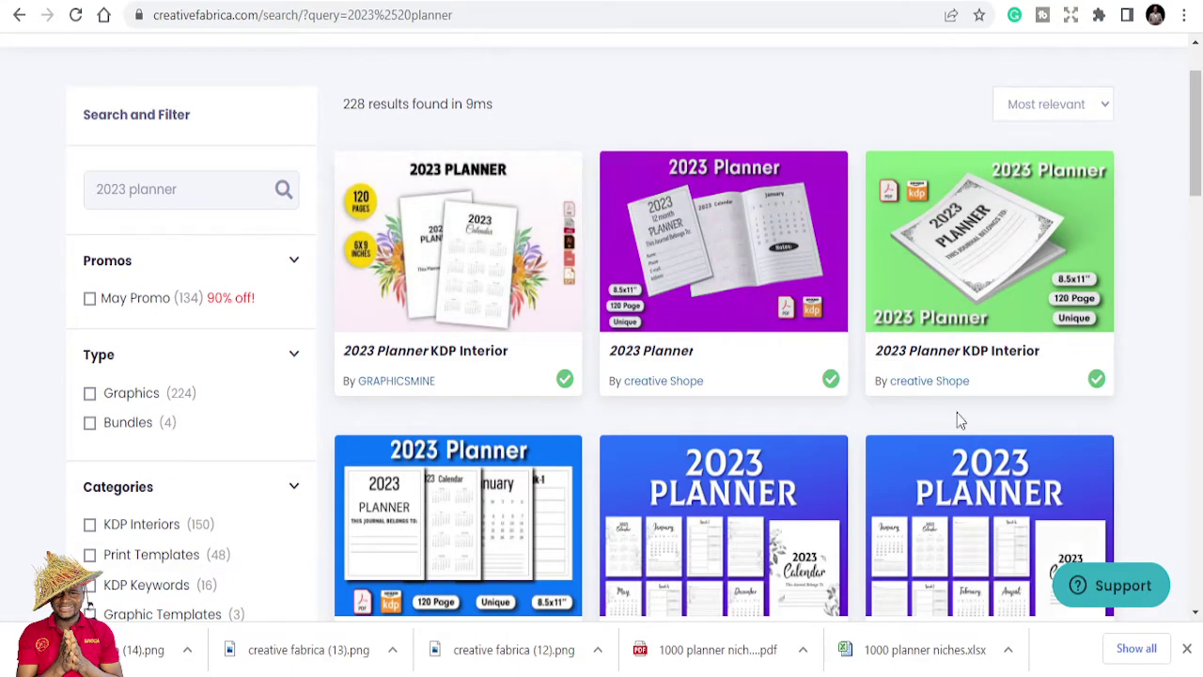
scroll(709, 354, "down", 3)
scroll(790, 252, "up", 1)
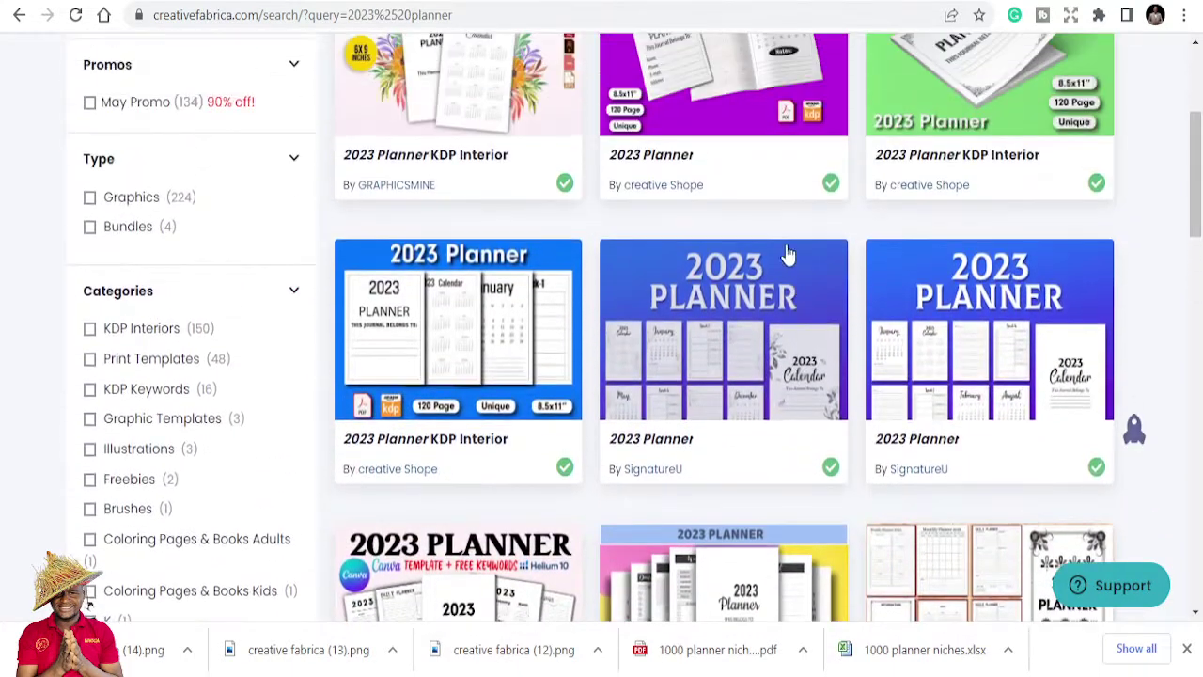
scroll(776, 344, "down", 3)
scroll(529, 343, "down", 2)
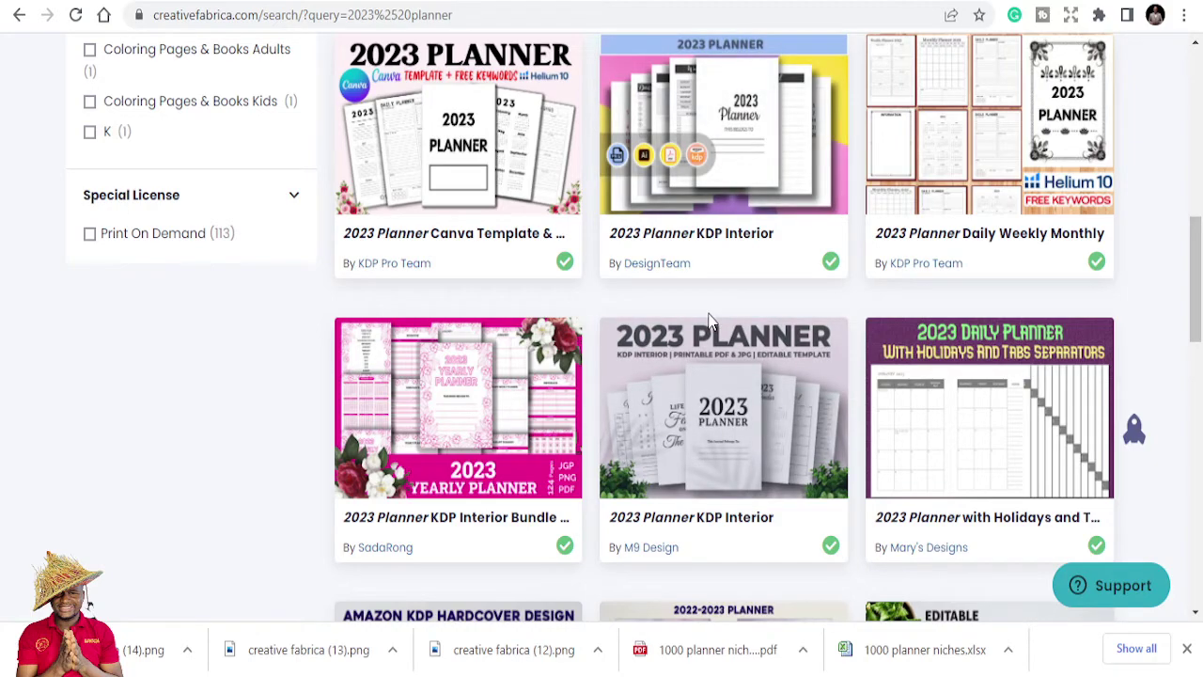
scroll(712, 320, "up", 8)
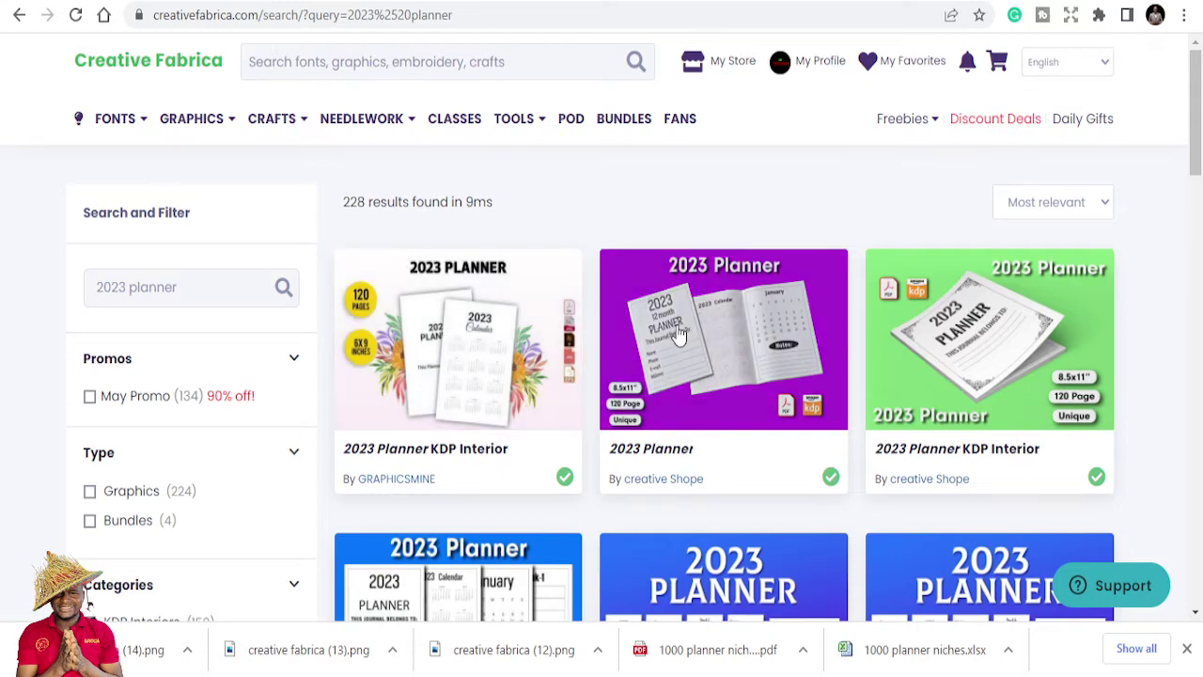
scroll(852, 318, "down", 3)
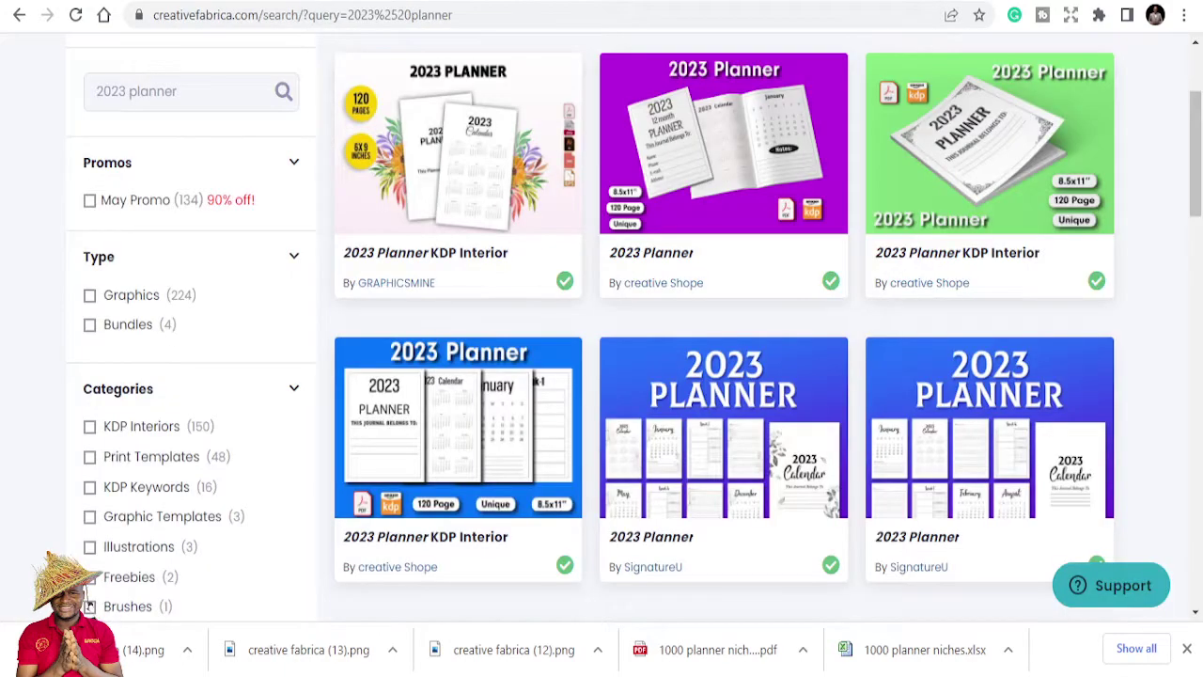
scroll(545, 367, "down", 1)
scroll(546, 366, "up", 3)
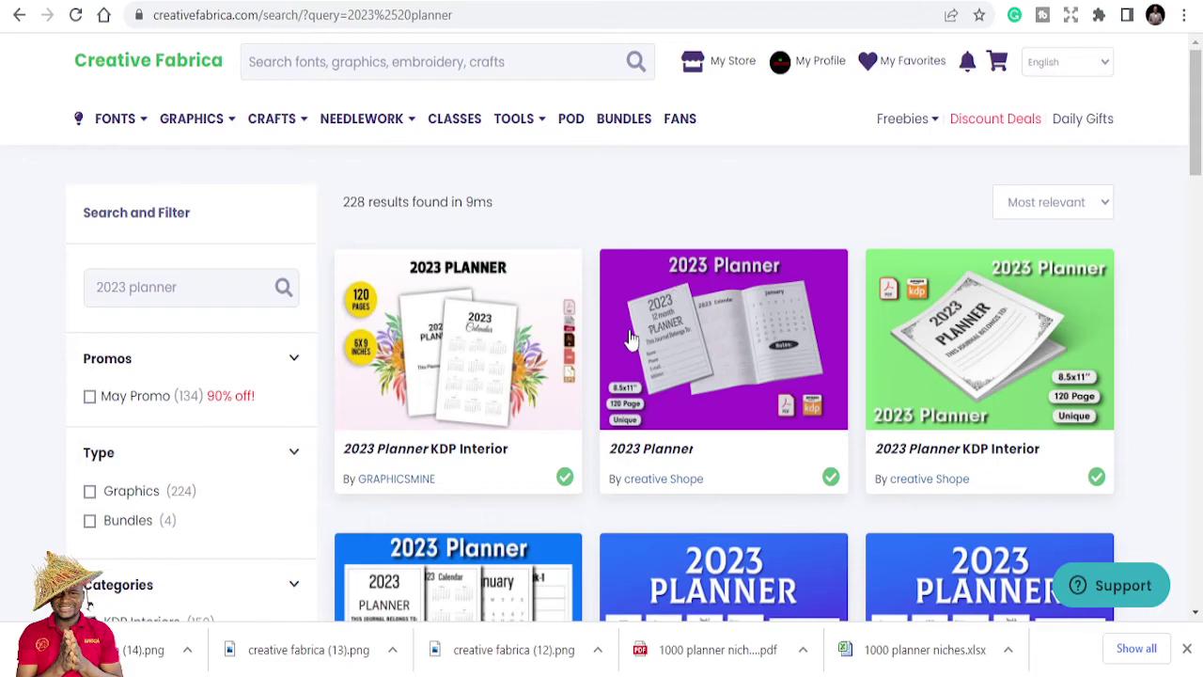
scroll(658, 320, "down", 10)
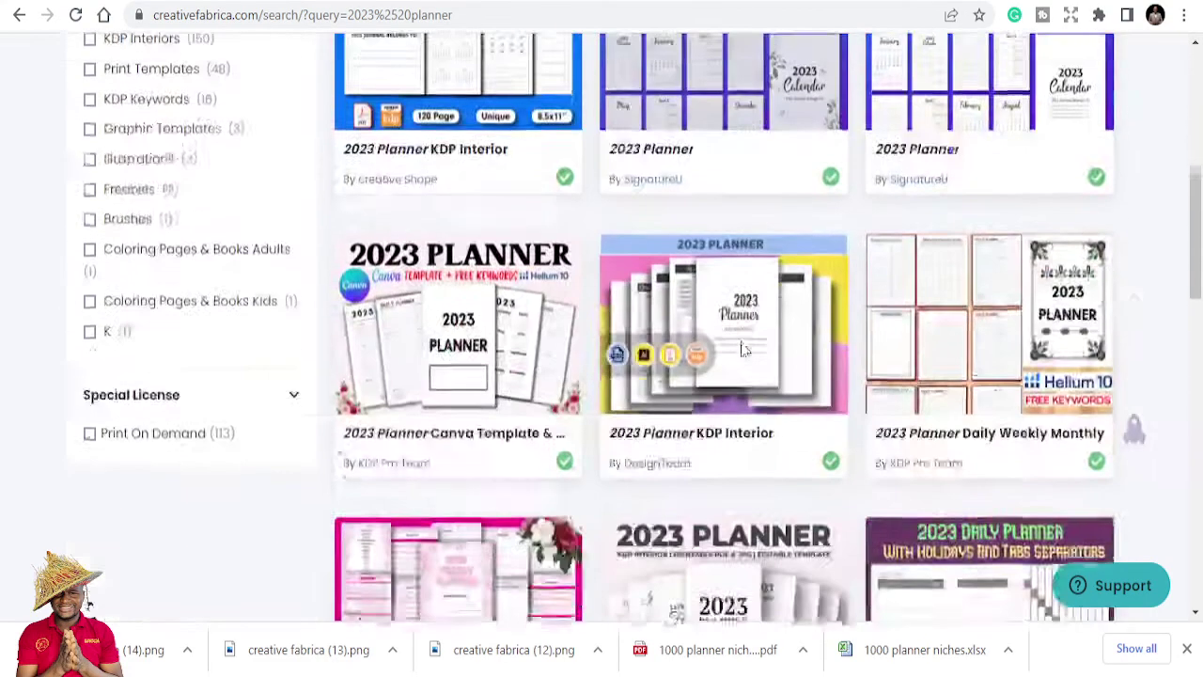
scroll(677, 304, "down", 12)
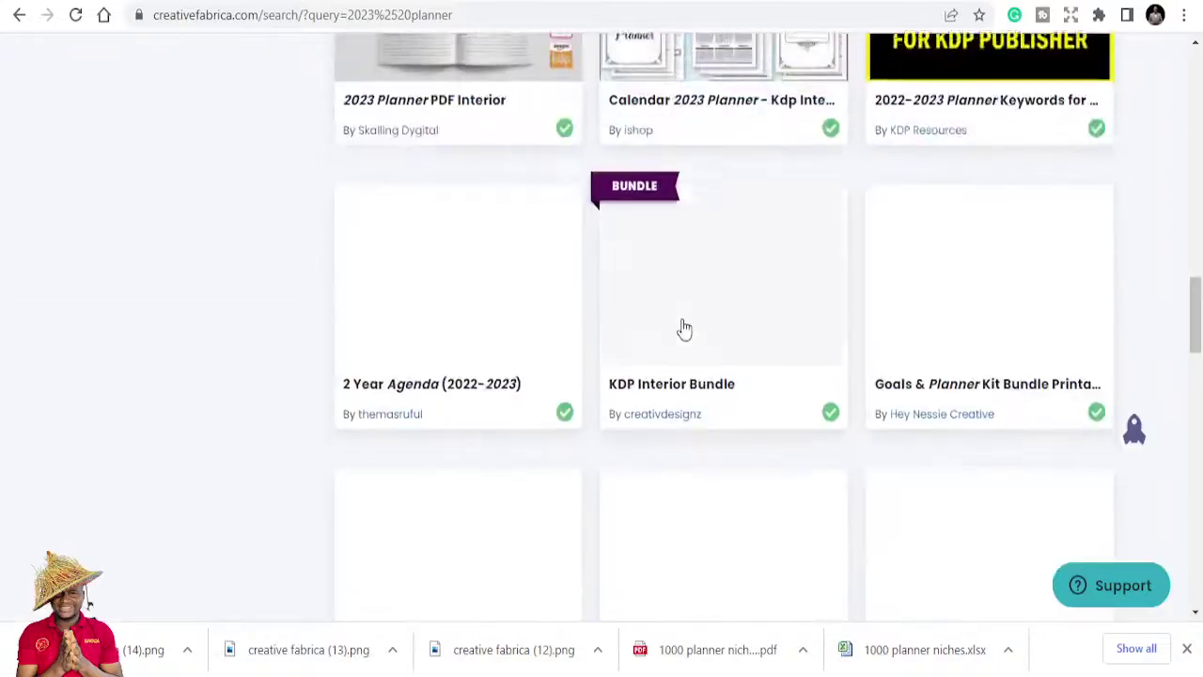
scroll(682, 327, "down", 10)
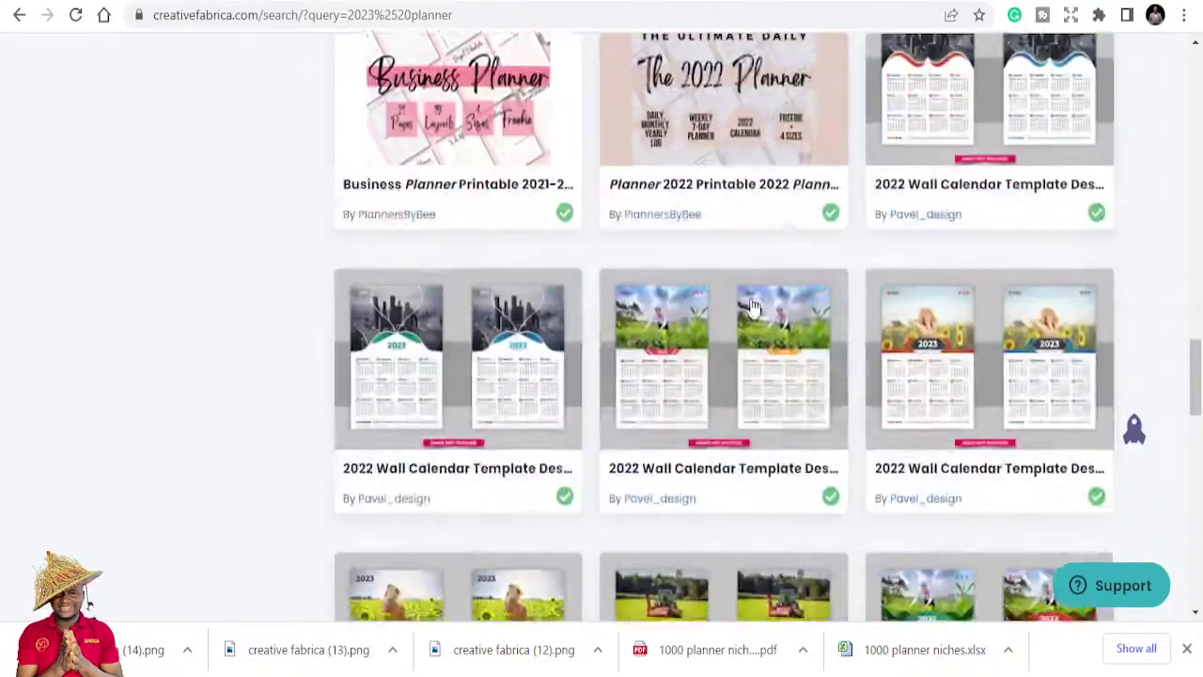
Step: Look through the 2022 and 2023 calendar templates further down the Creative Fabrica search results
scroll(749, 315, "down", 4)
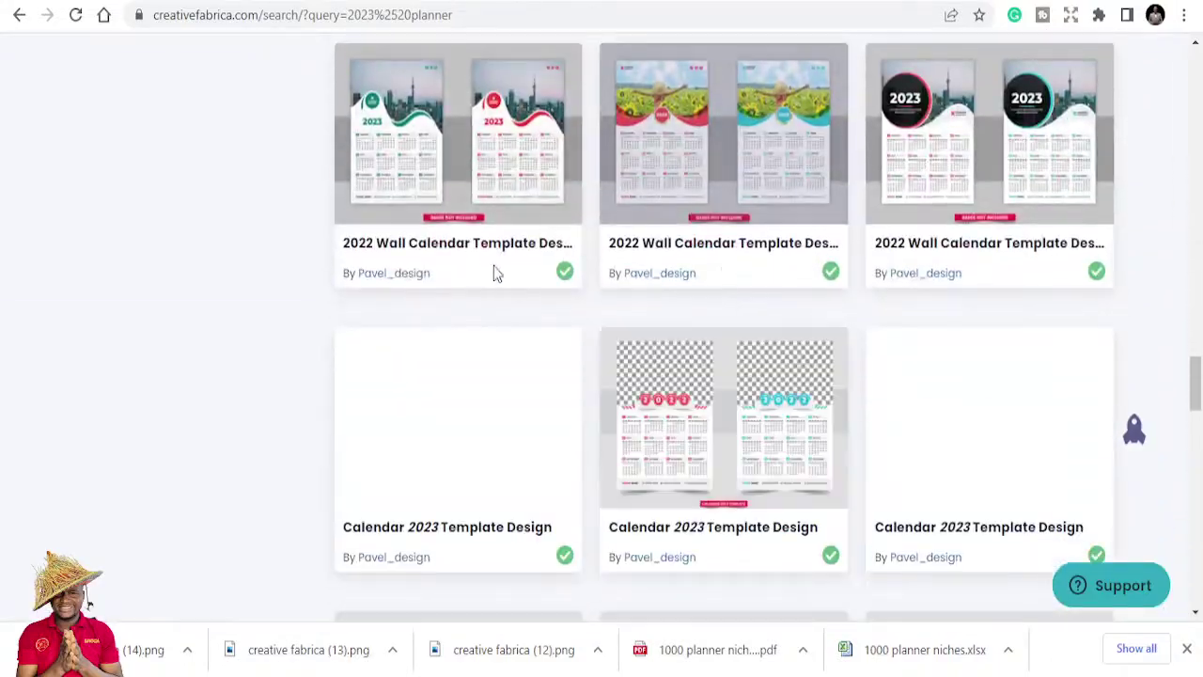
scroll(743, 385, "down", 2)
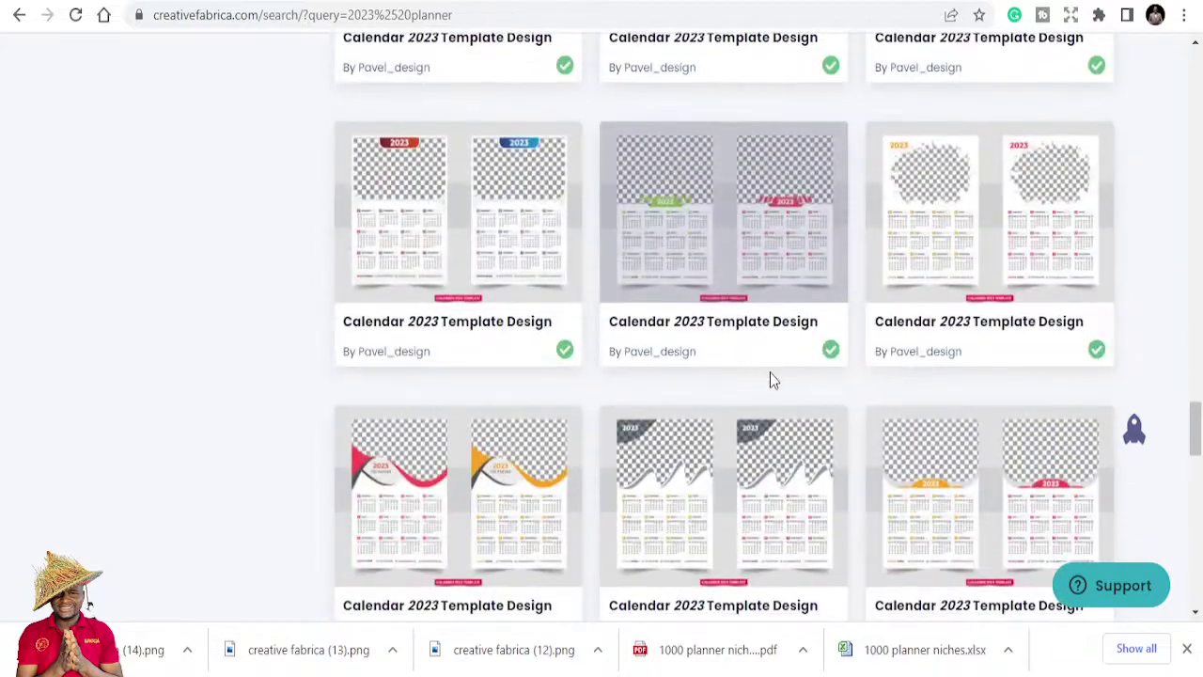
scroll(773, 363, "up", 4)
scroll(767, 350, "up", 10)
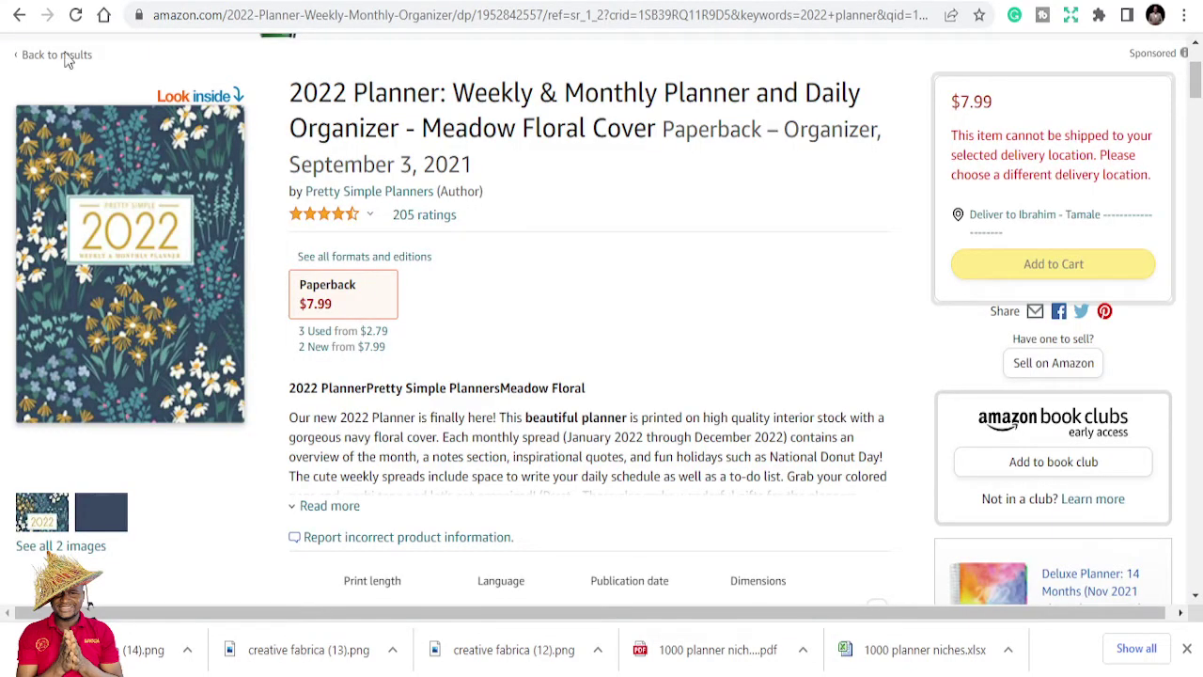
Step: Switch to Amazon, go back to the "2022 planner" results and compare the listed planners' year ranges, covers, prices and ratings
left_click(18, 15)
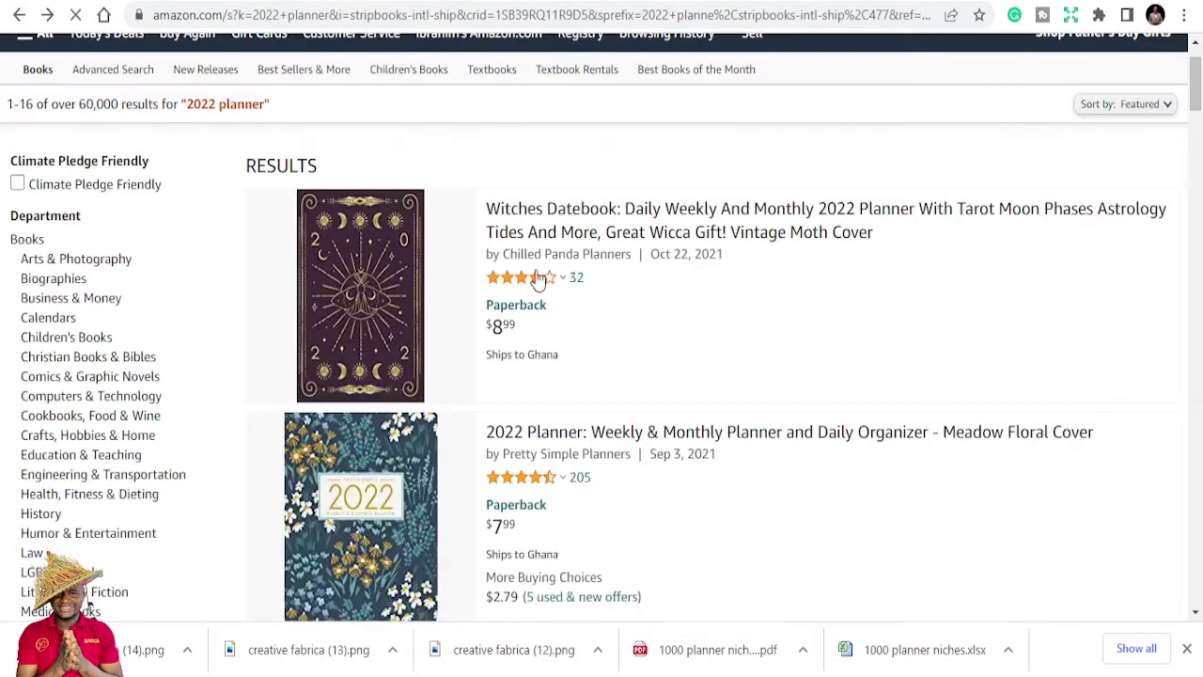
scroll(559, 355, "down", 2)
scroll(567, 362, "down", 9)
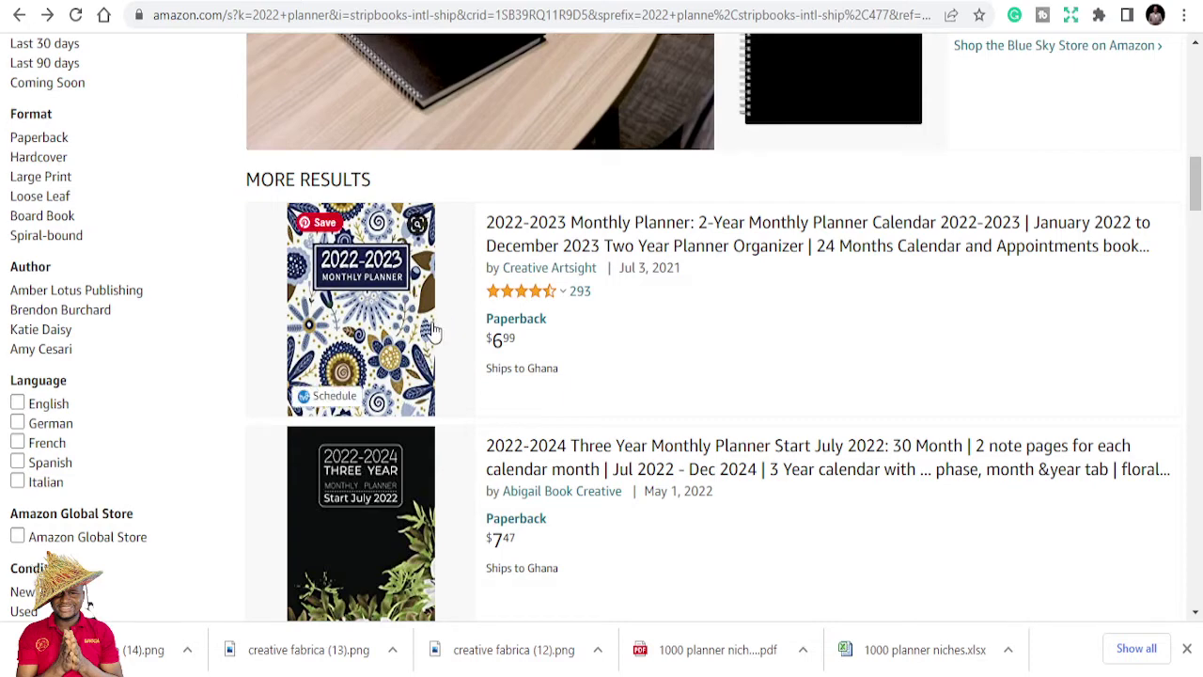
scroll(432, 329, "down", 1)
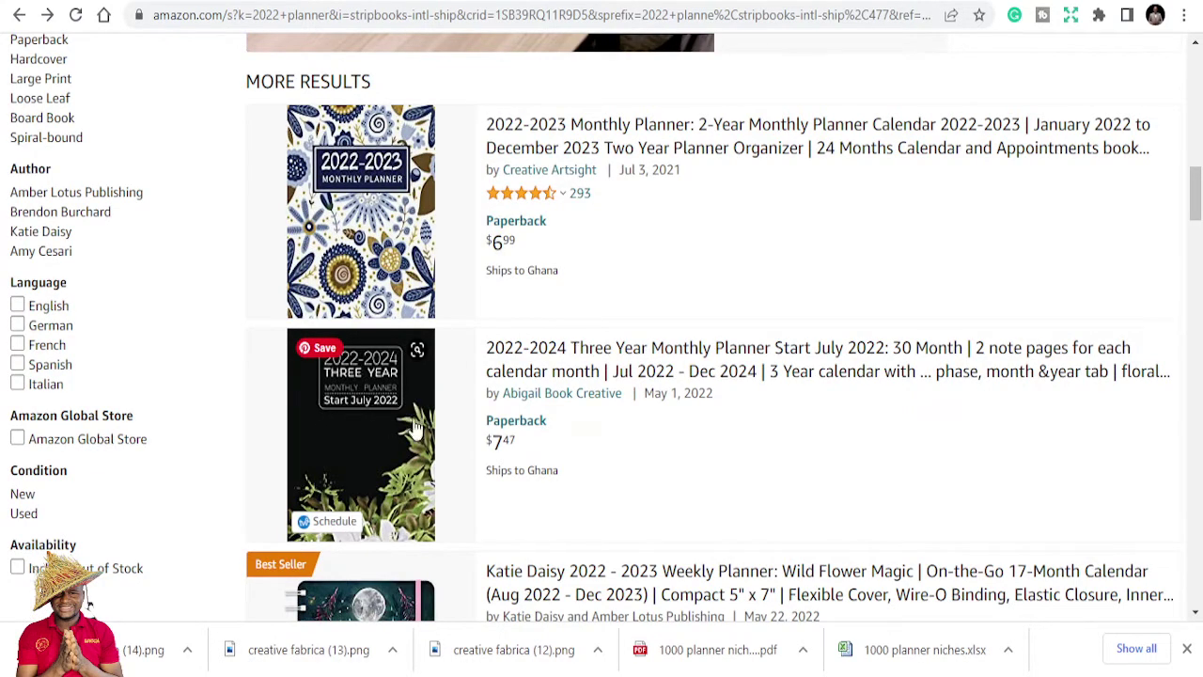
scroll(413, 414, "down", 1)
scroll(418, 430, "down", 7)
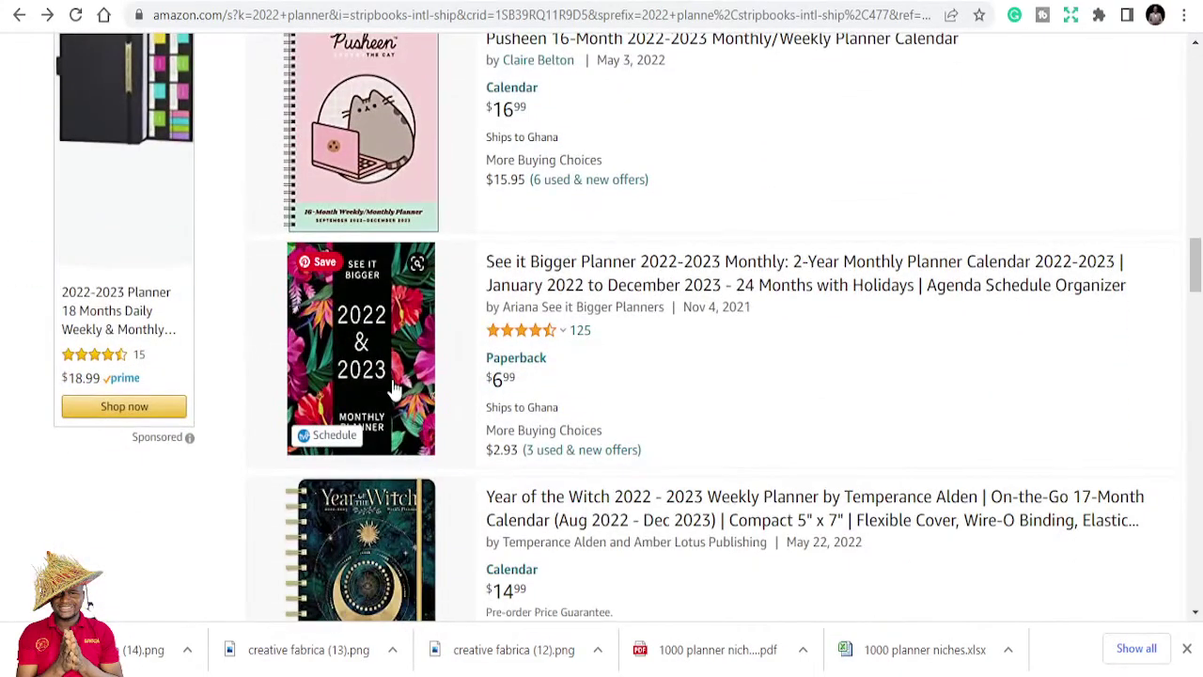
scroll(395, 394, "down", 4)
scroll(399, 424, "down", 8)
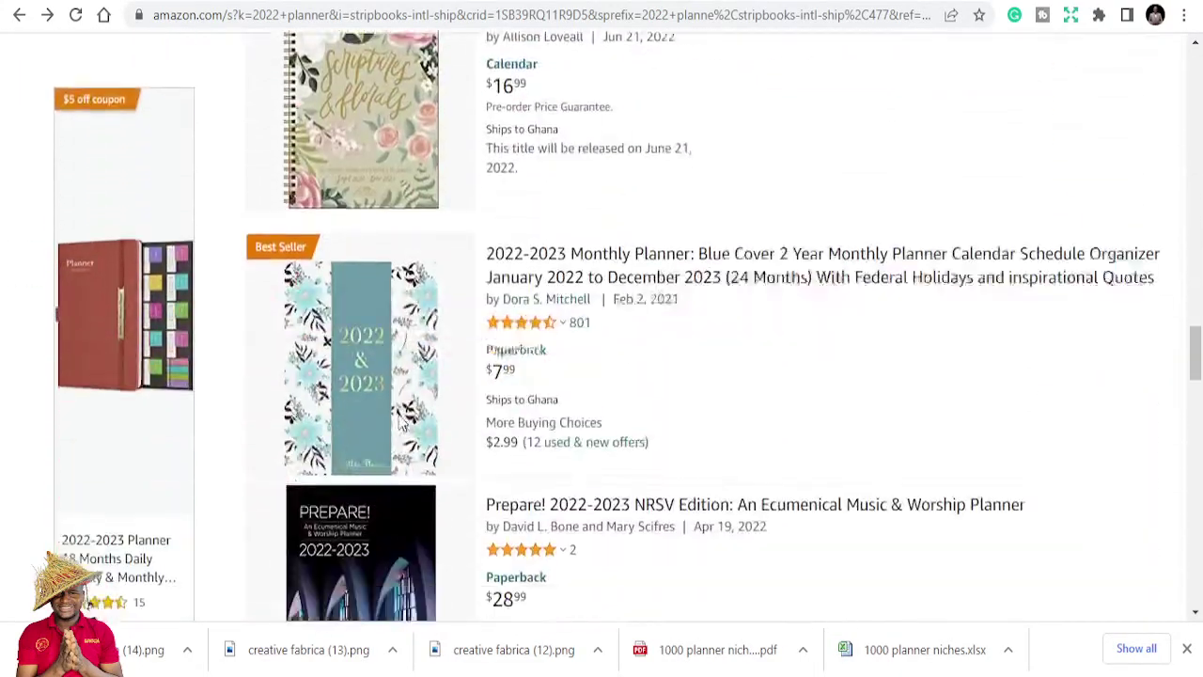
scroll(577, 402, "down", 3)
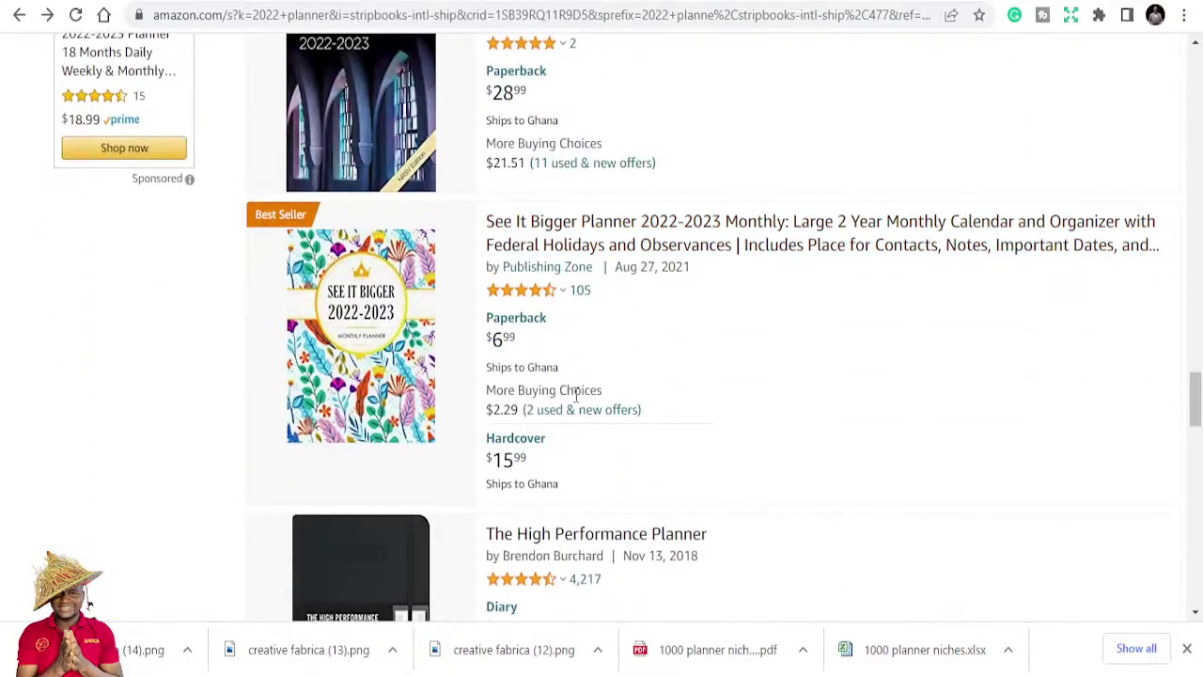
scroll(577, 407, "down", 5)
scroll(570, 403, "up", 8)
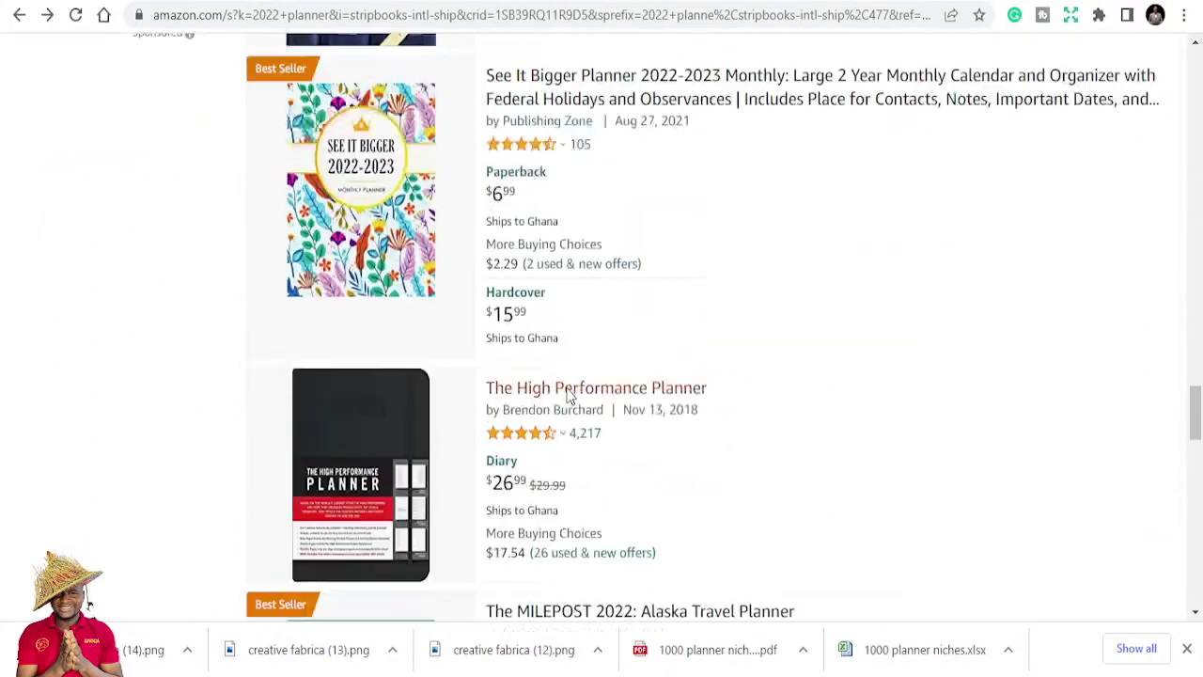
scroll(573, 378, "up", 20)
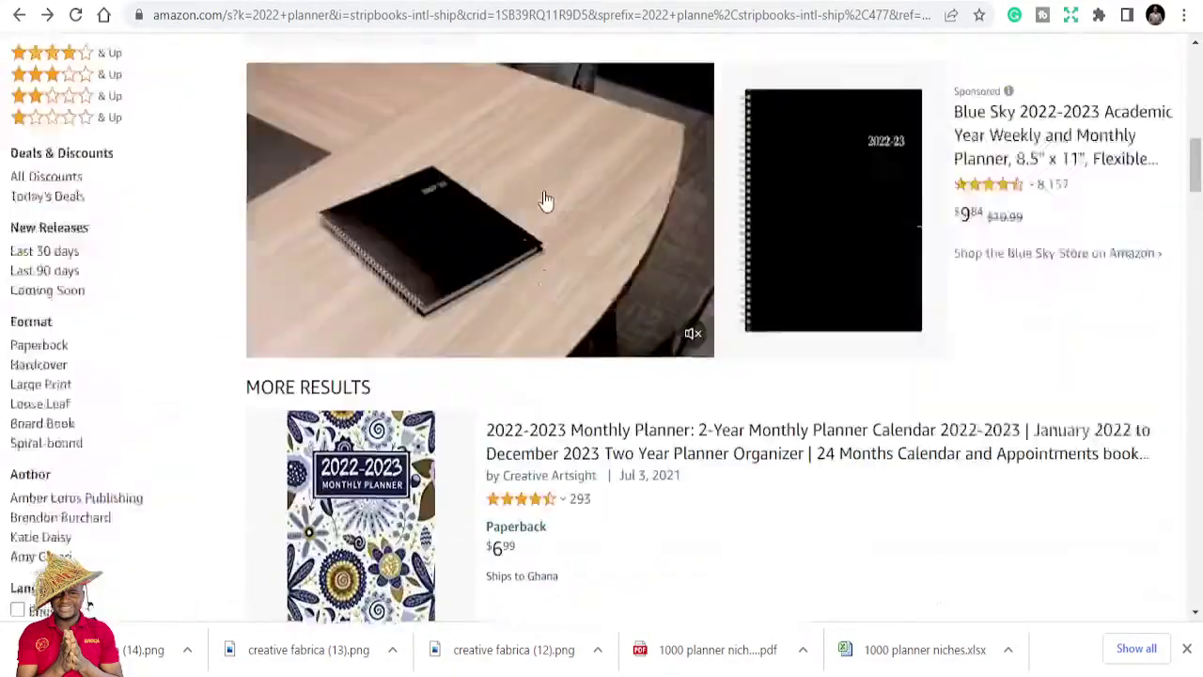
scroll(542, 196, "up", 2)
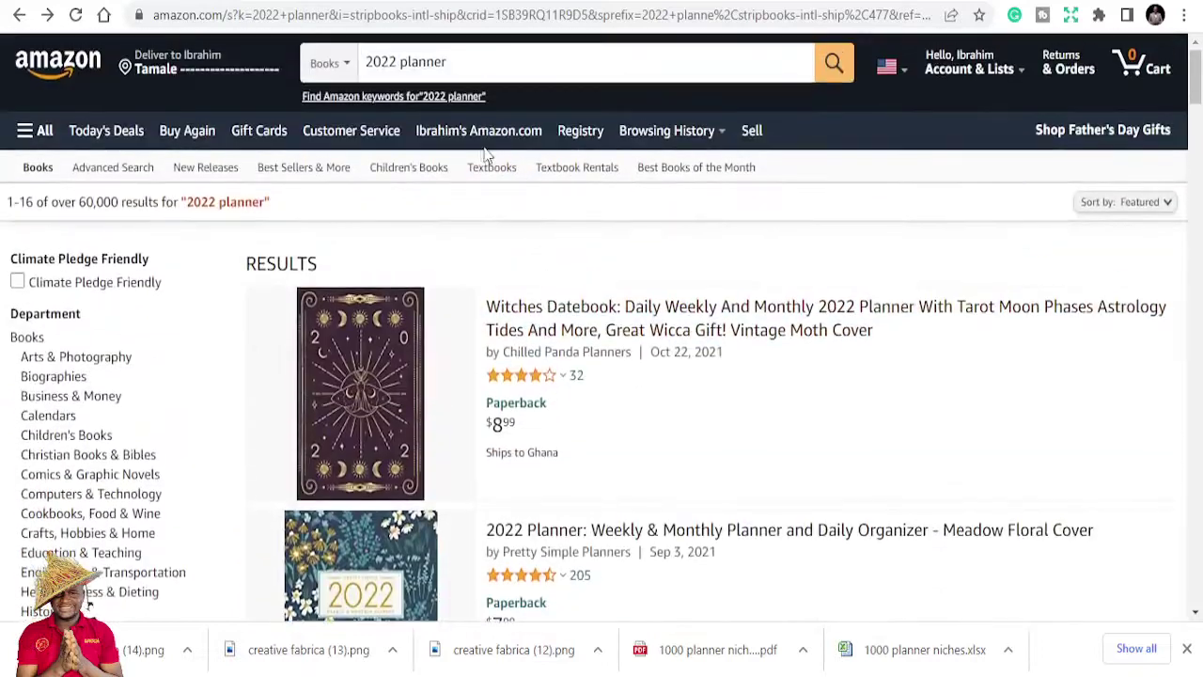
Step: Replace the year in the Amazon Books query with "5 year" and search the suggested keyword "5 year planner 2023-2027"
left_click(443, 65)
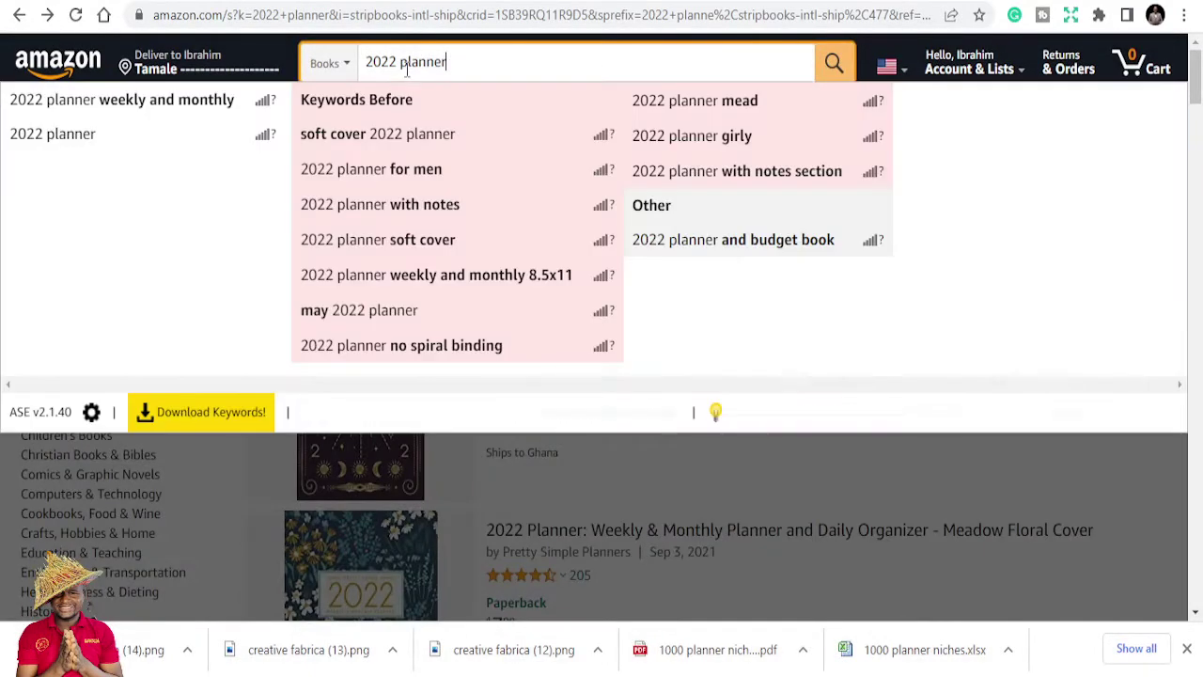
left_click_drag(398, 62, 355, 73)
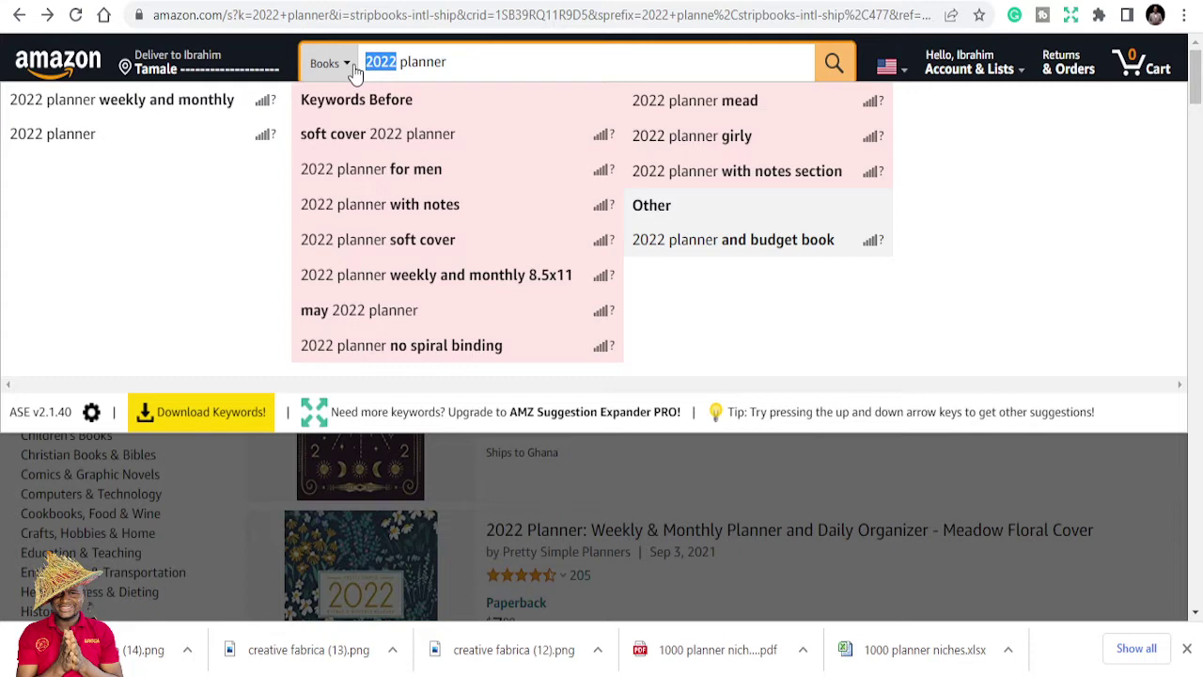
type("5 ye")
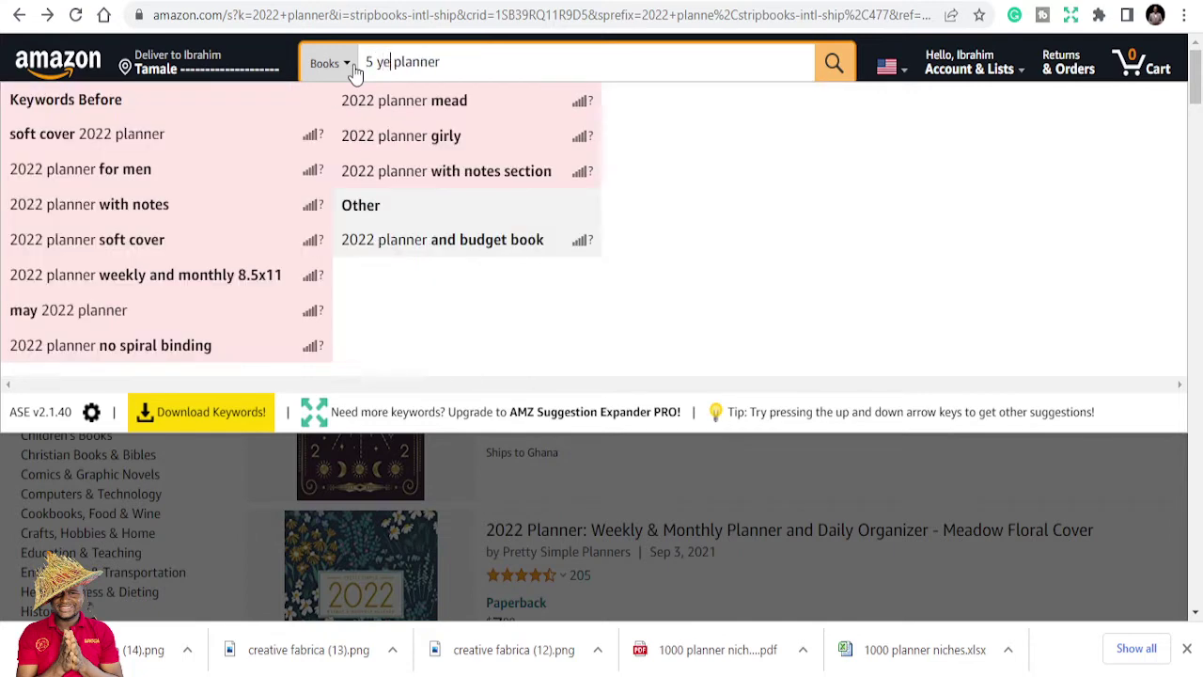
type("ar")
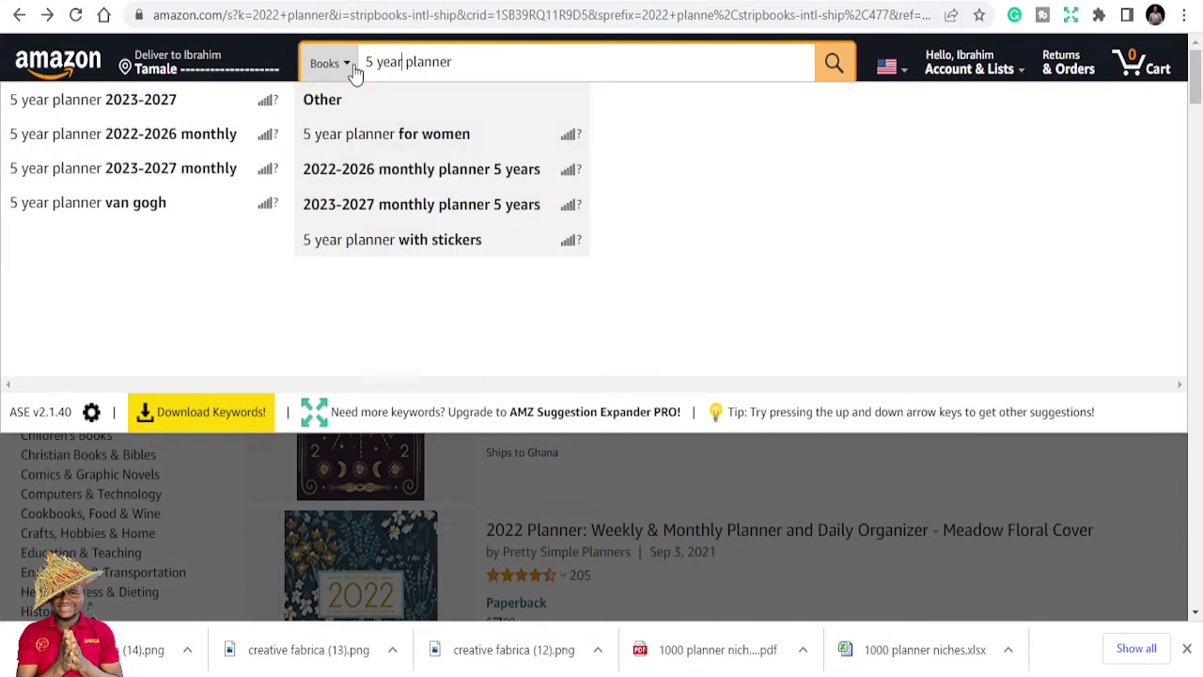
left_click(158, 108)
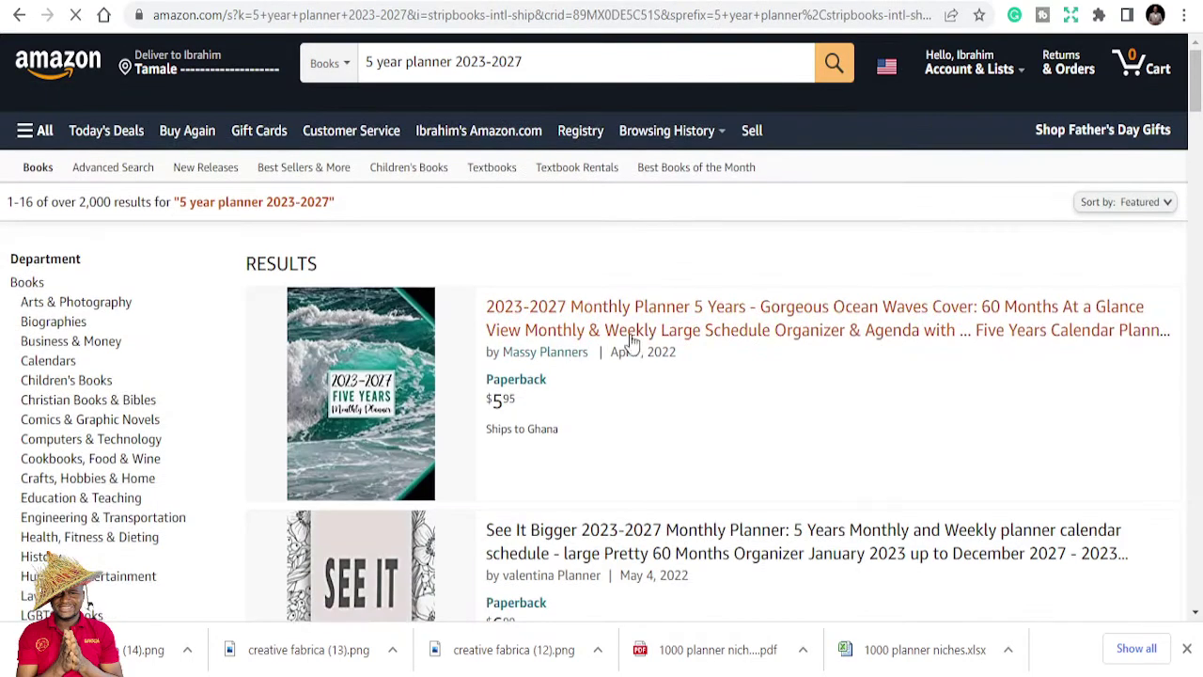
Step: Examine the 2023-2027 five-year planner results, comparing titles, cover designs, publication dates, prices and ratings
scroll(632, 343, "down", 2)
scroll(635, 354, "down", 2)
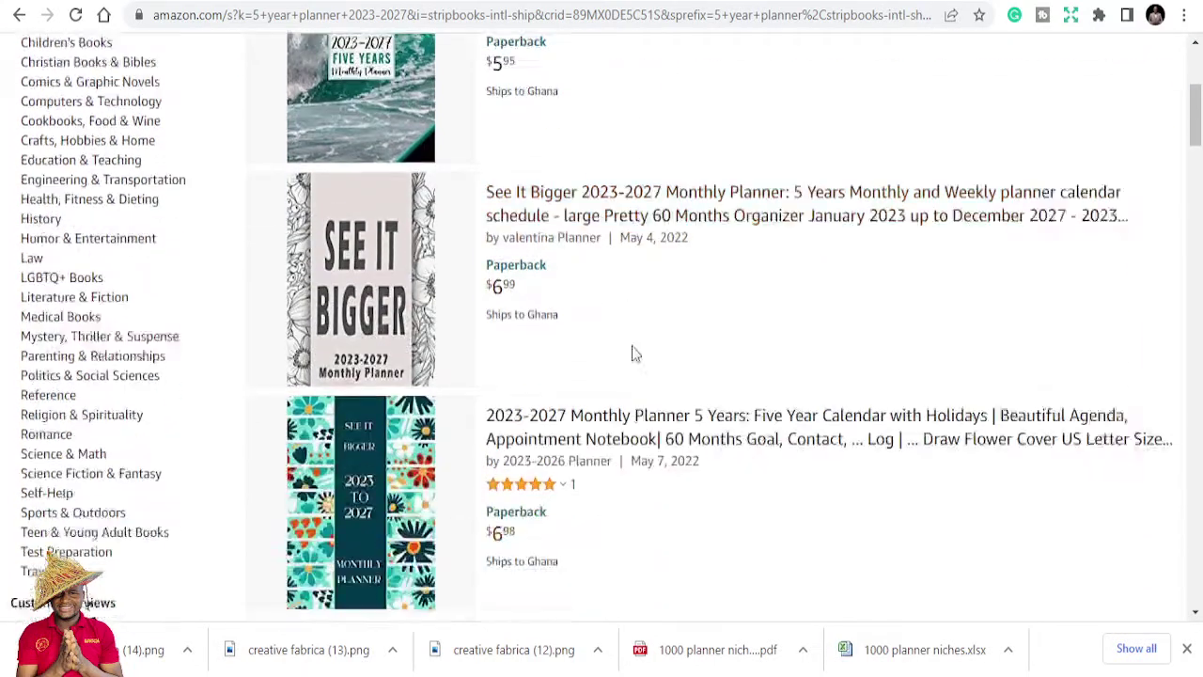
scroll(632, 356, "down", 3)
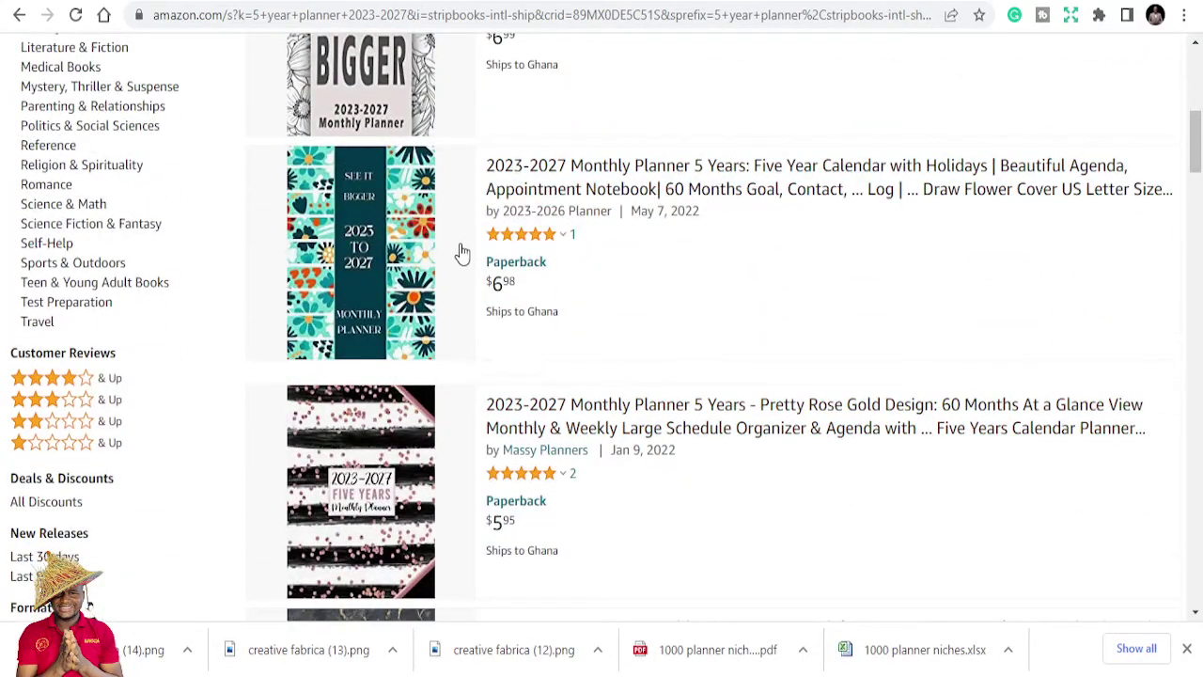
scroll(462, 252, "down", 3)
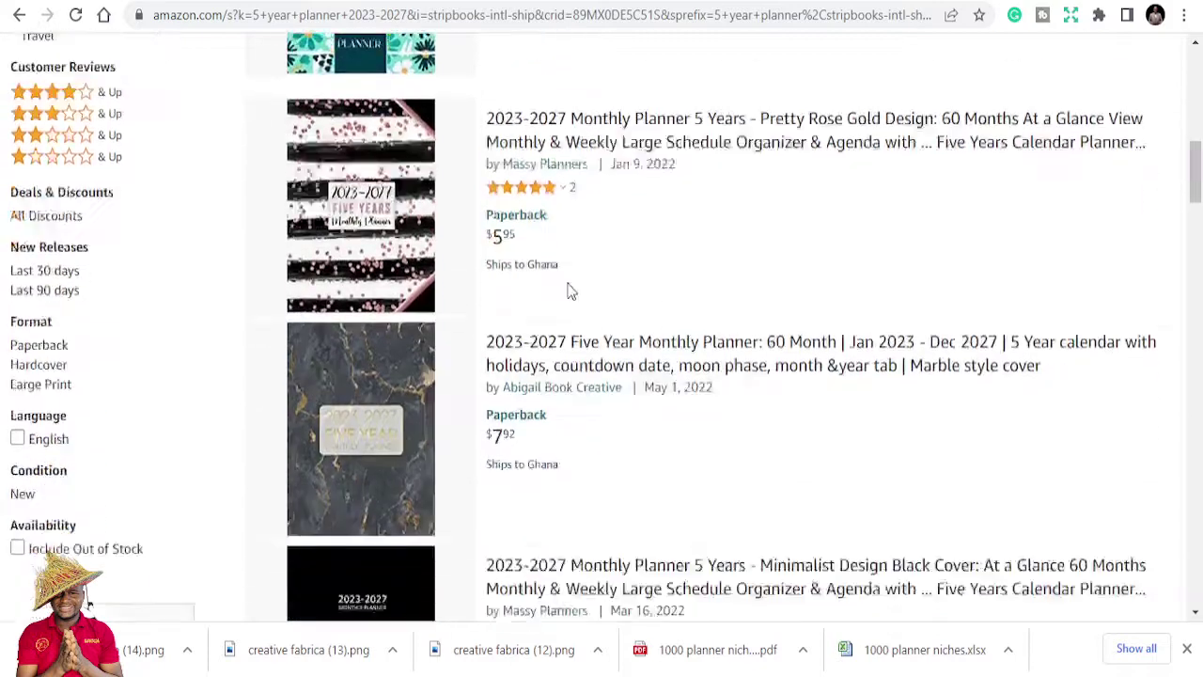
scroll(569, 287, "down", 2)
scroll(566, 282, "down", 4)
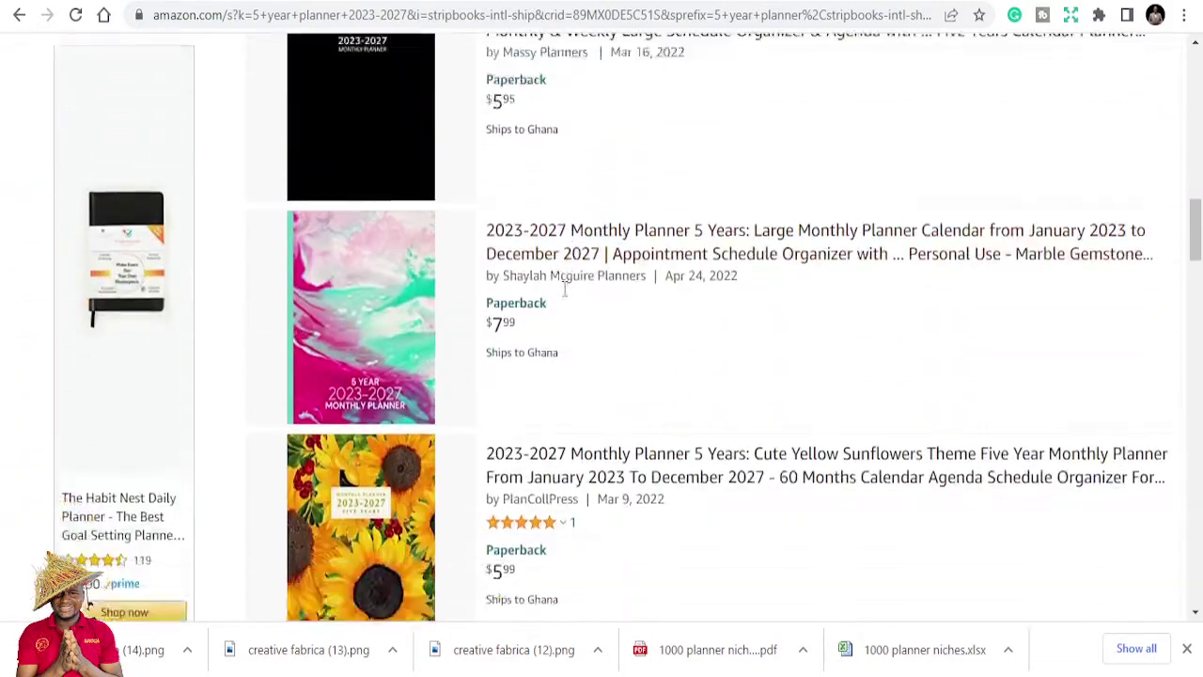
scroll(564, 292, "down", 2)
scroll(561, 298, "down", 3)
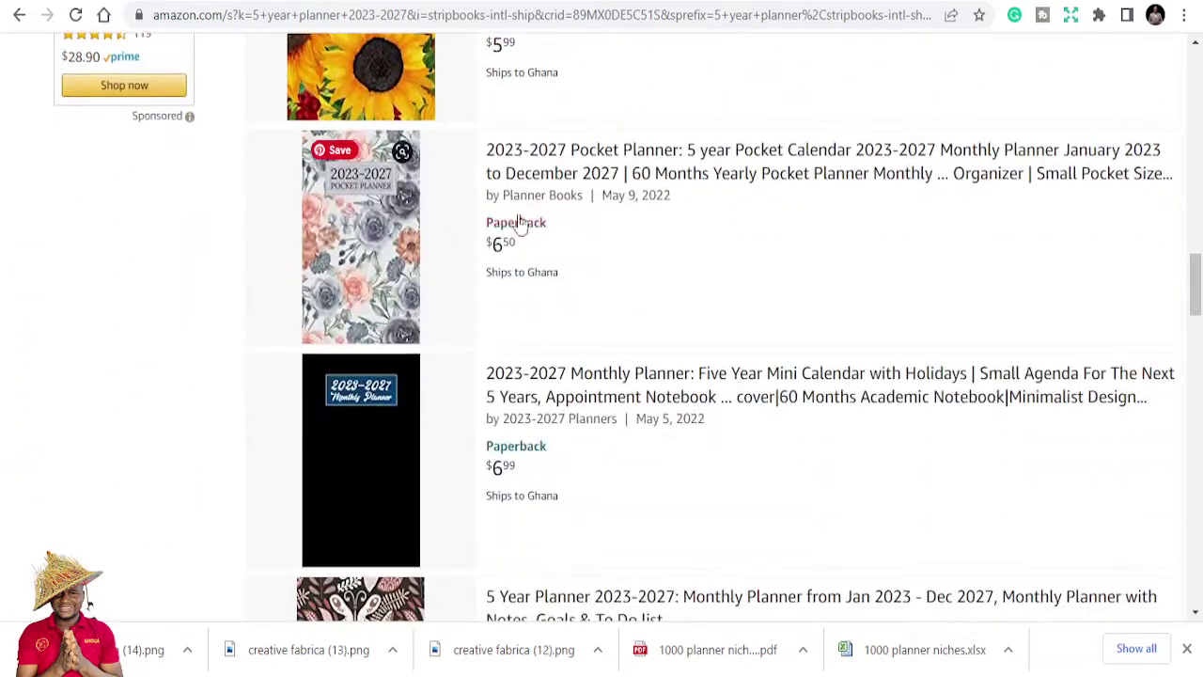
scroll(470, 408, "down", 7)
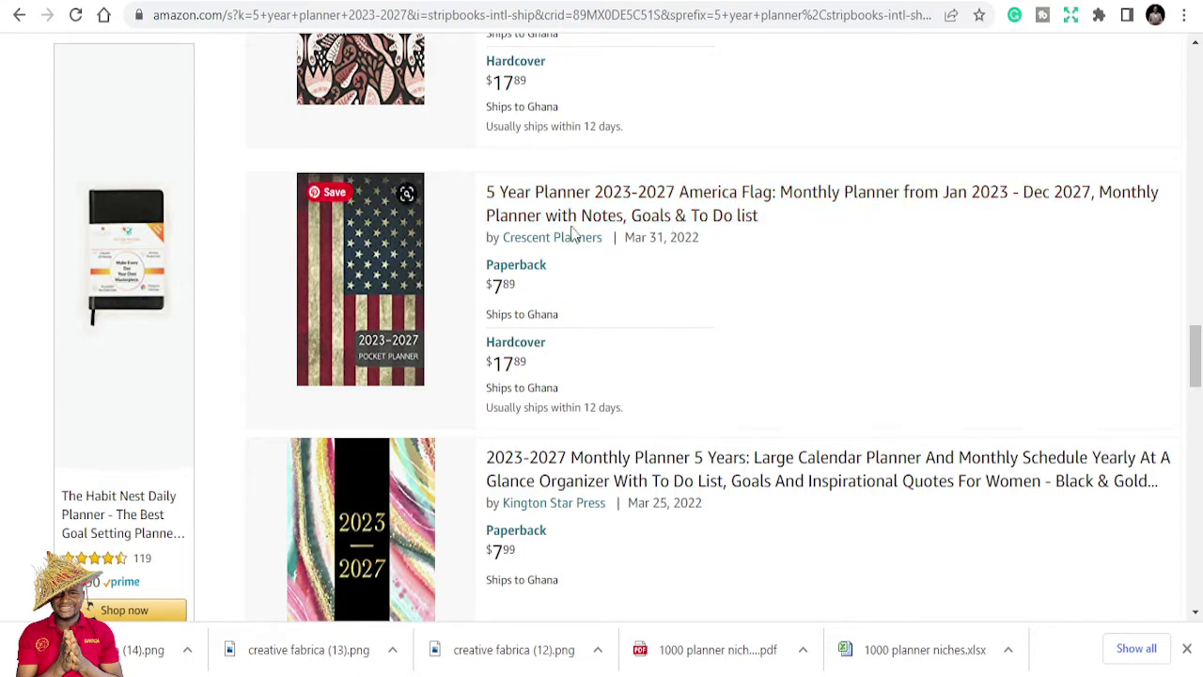
scroll(589, 339, "down", 3)
scroll(583, 344, "down", 1)
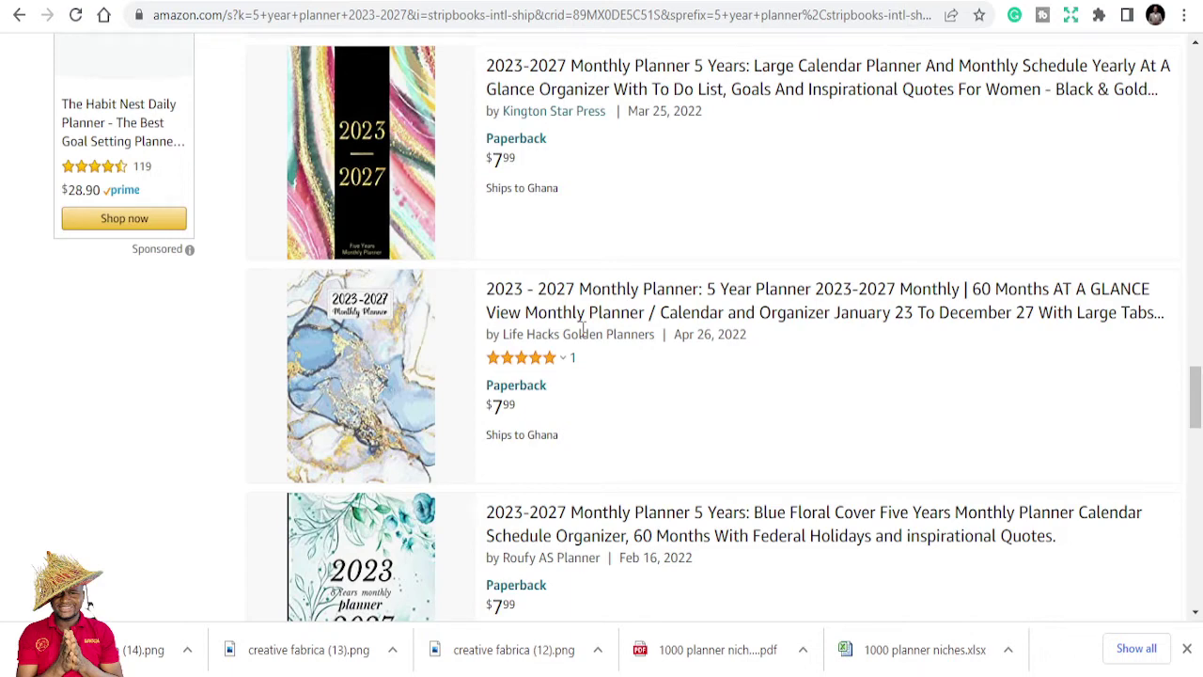
scroll(572, 295, "down", 3)
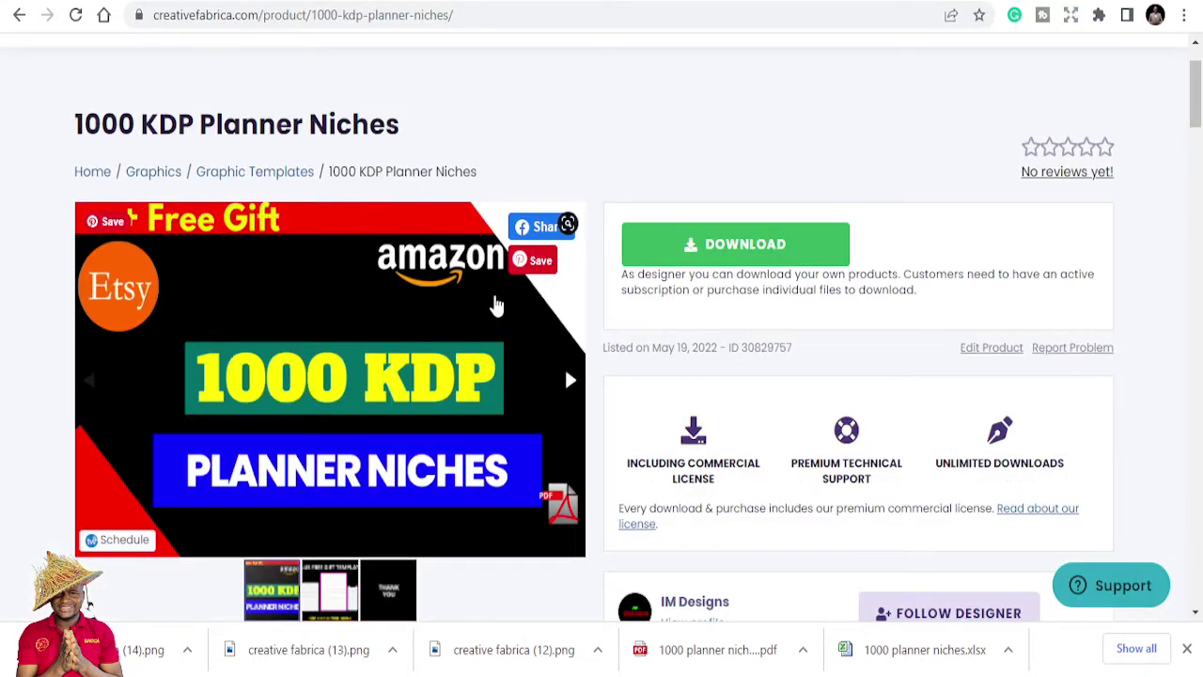
Step: Review the preview images and description of the "1000 KDP Planner Niches" product on Creative Fabrica
scroll(498, 306, "down", 2)
scroll(498, 305, "up", 2)
scroll(363, 304, "down", 5)
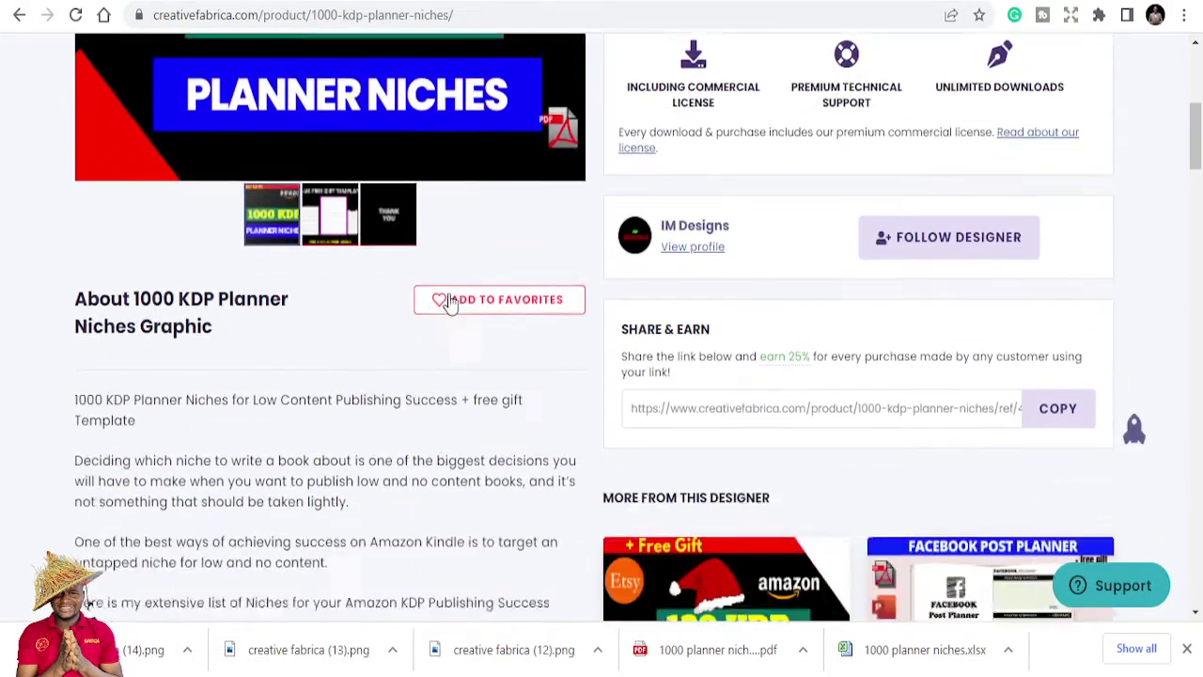
scroll(470, 256, "up", 4)
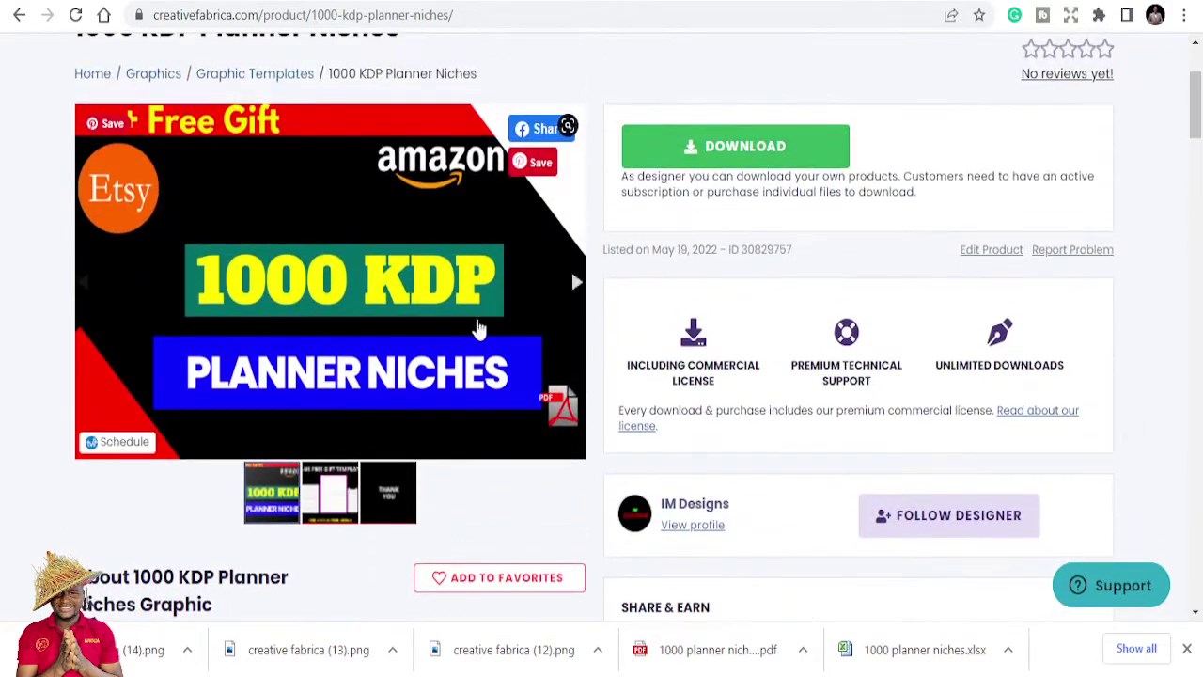
Step: Switch to the "1000 planner niches" spreadsheet and read through the niche keywords in column A from the first row
left_click(459, 5)
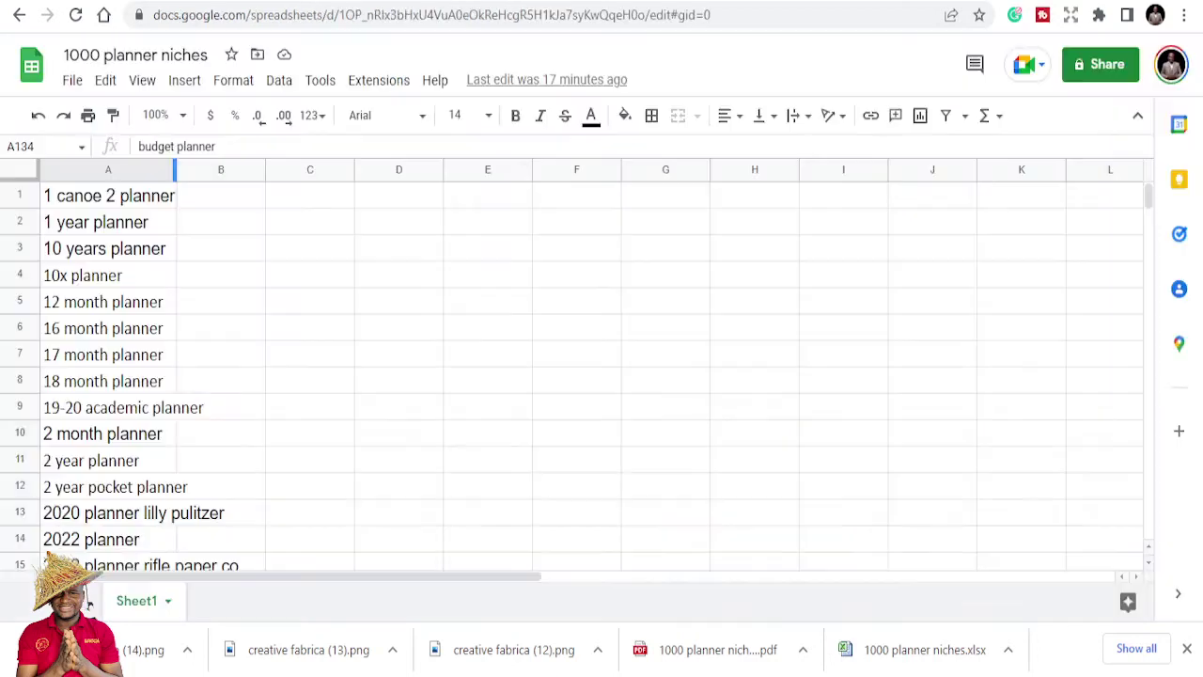
scroll(161, 355, "down", 2)
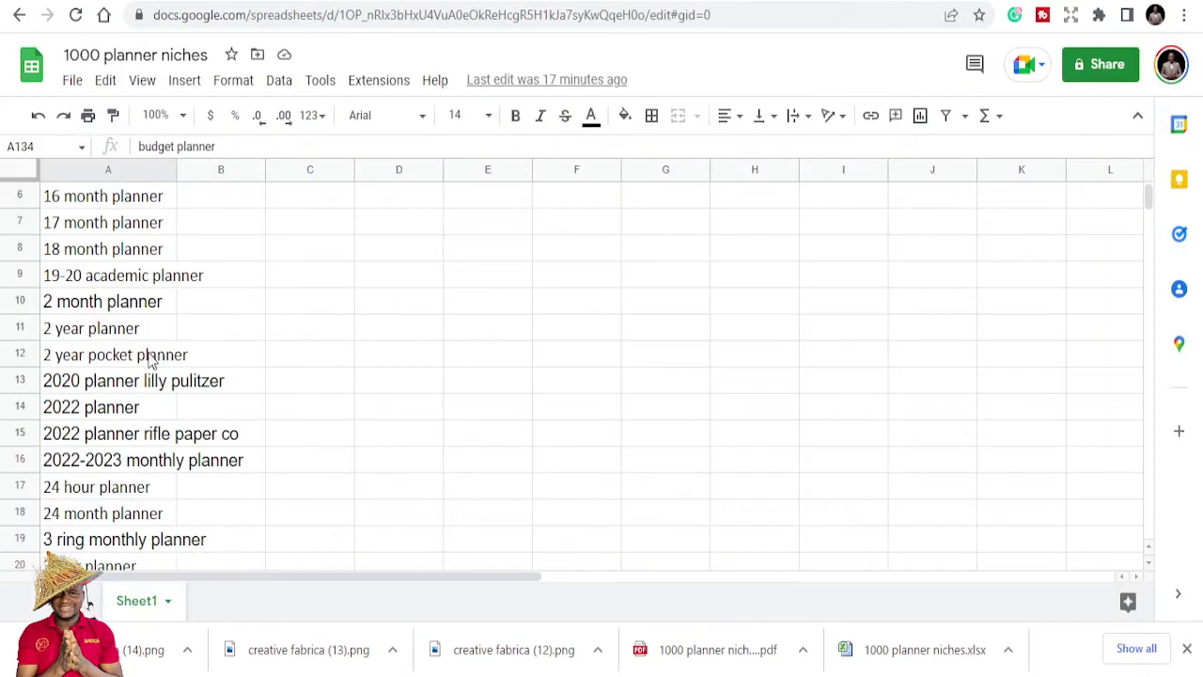
scroll(143, 362, "down", 2)
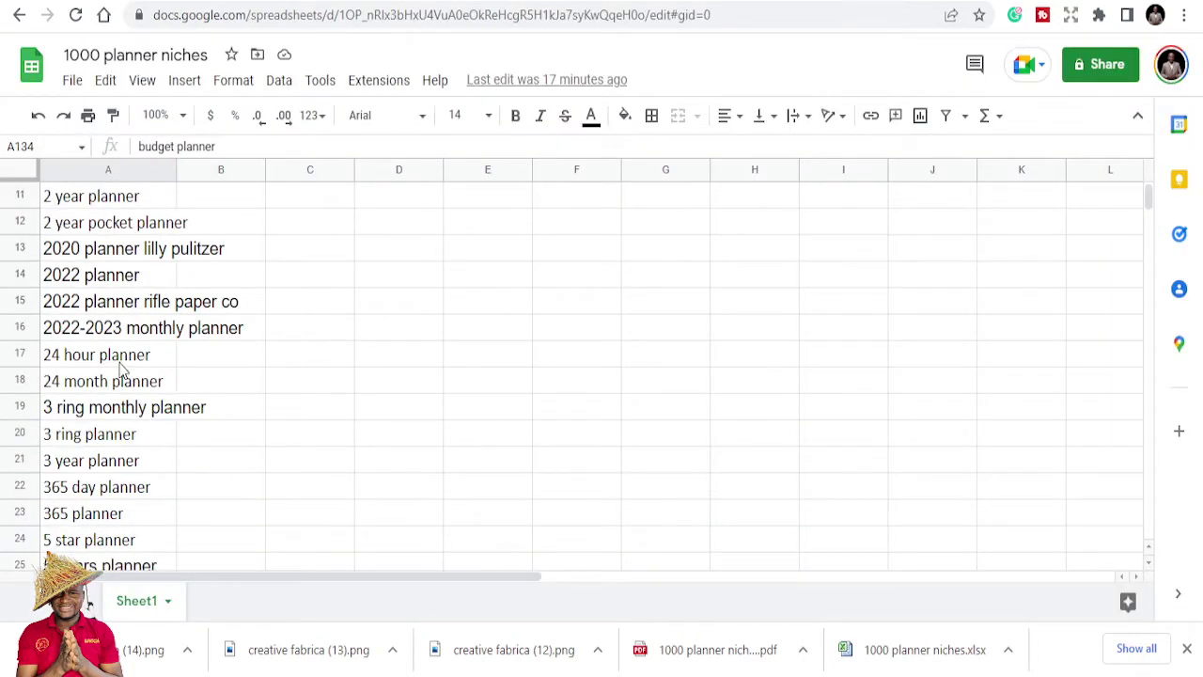
scroll(105, 408, "down", 2)
scroll(105, 411, "down", 1)
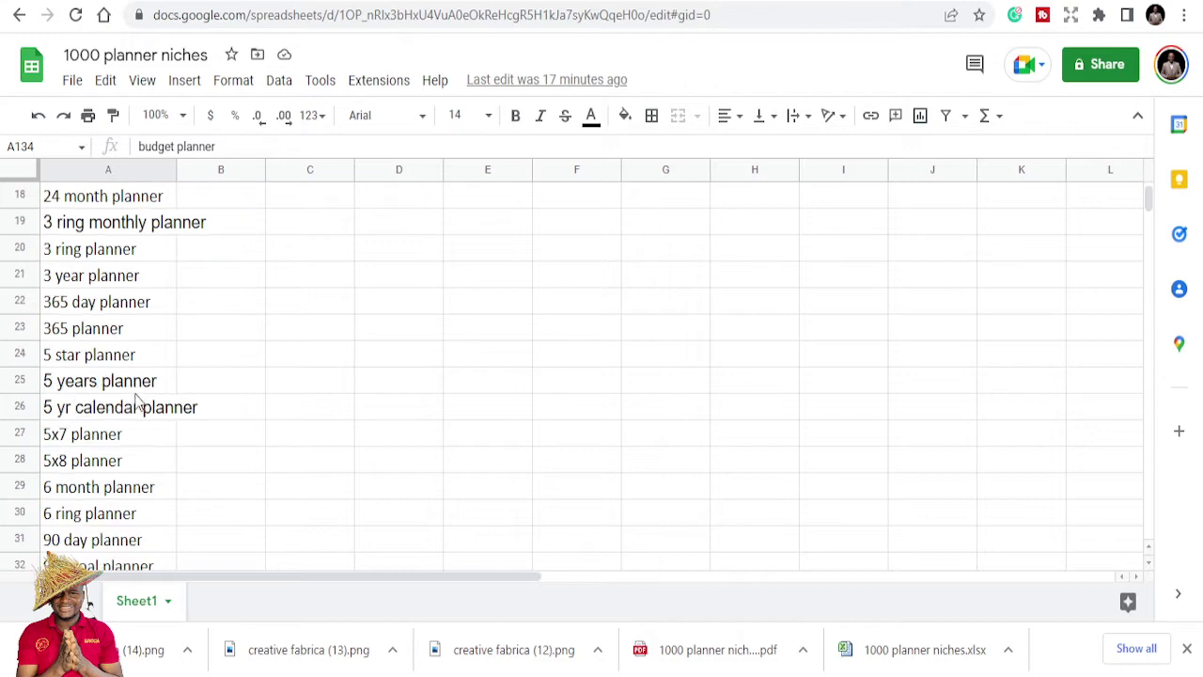
scroll(111, 414, "down", 1)
scroll(110, 415, "down", 2)
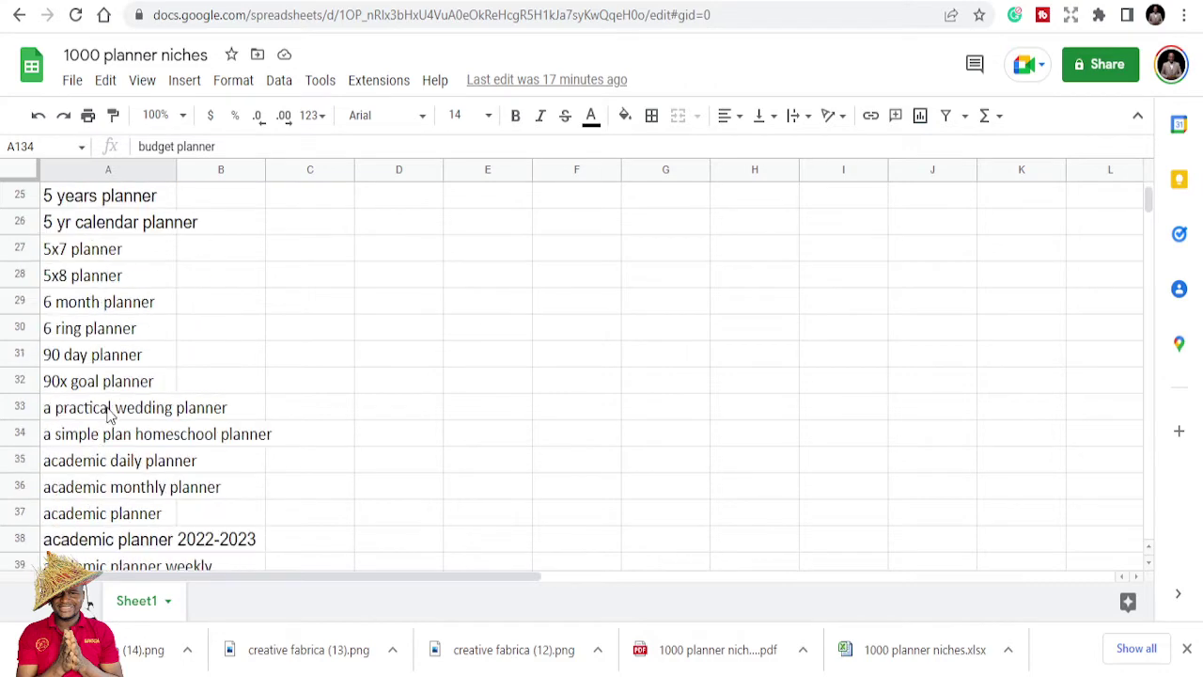
scroll(105, 420, "down", 2)
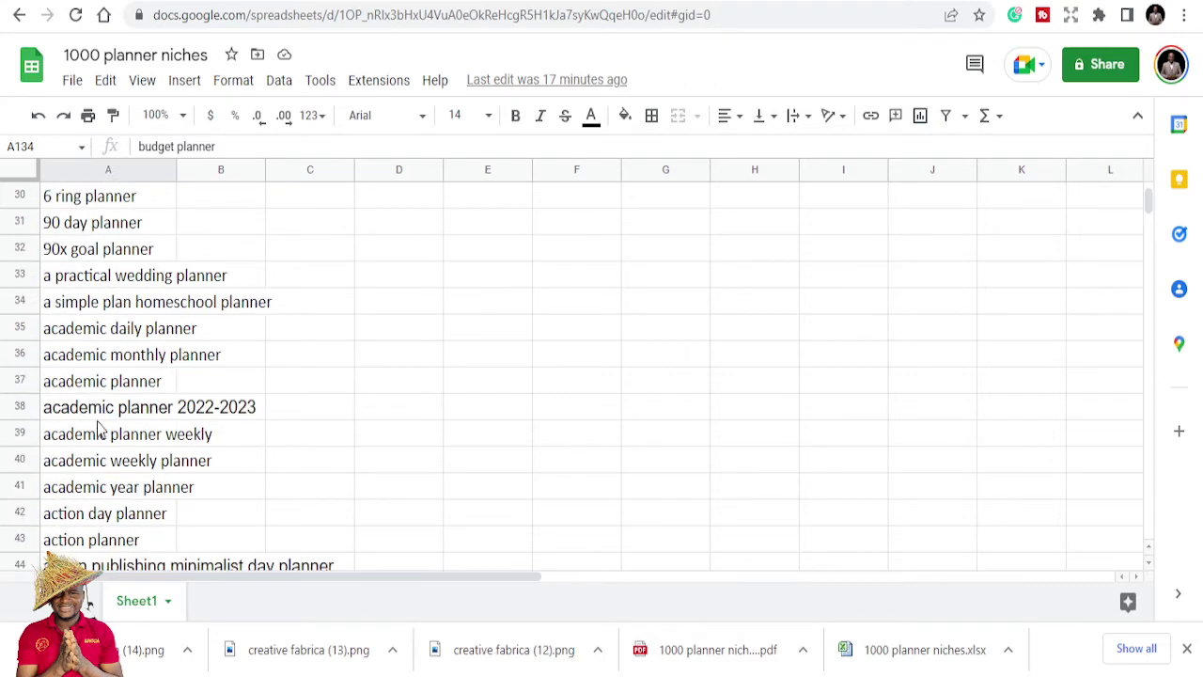
scroll(98, 430, "down", 1)
scroll(141, 413, "down", 2)
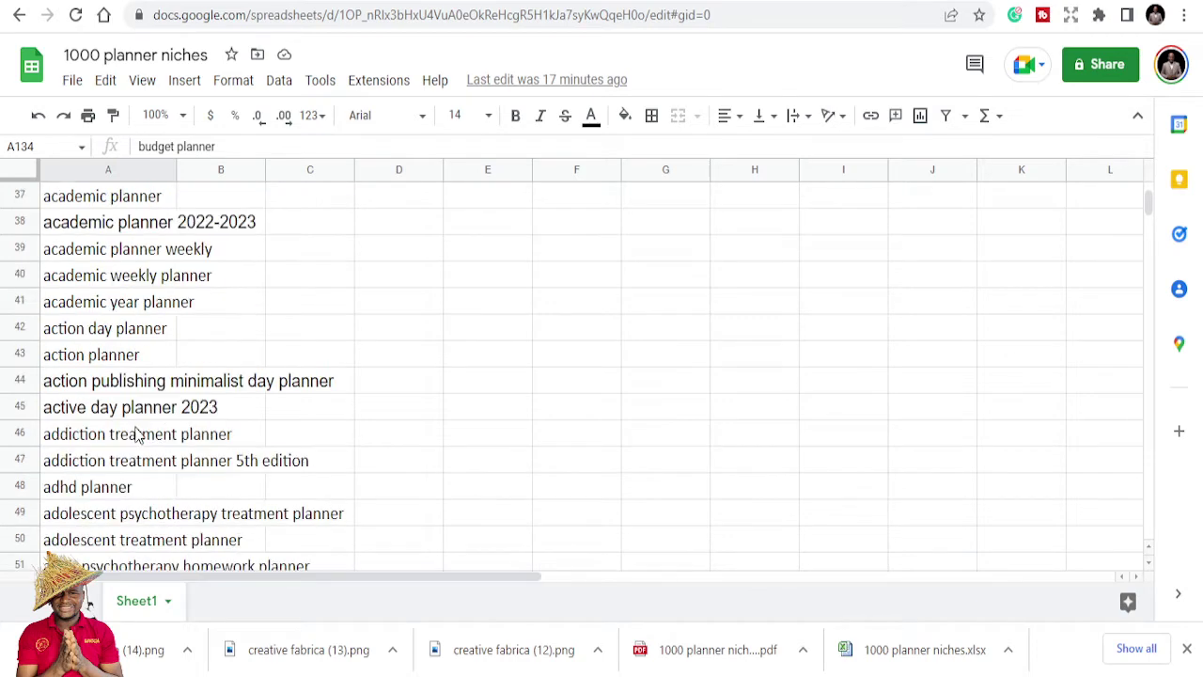
scroll(99, 487, "down", 1)
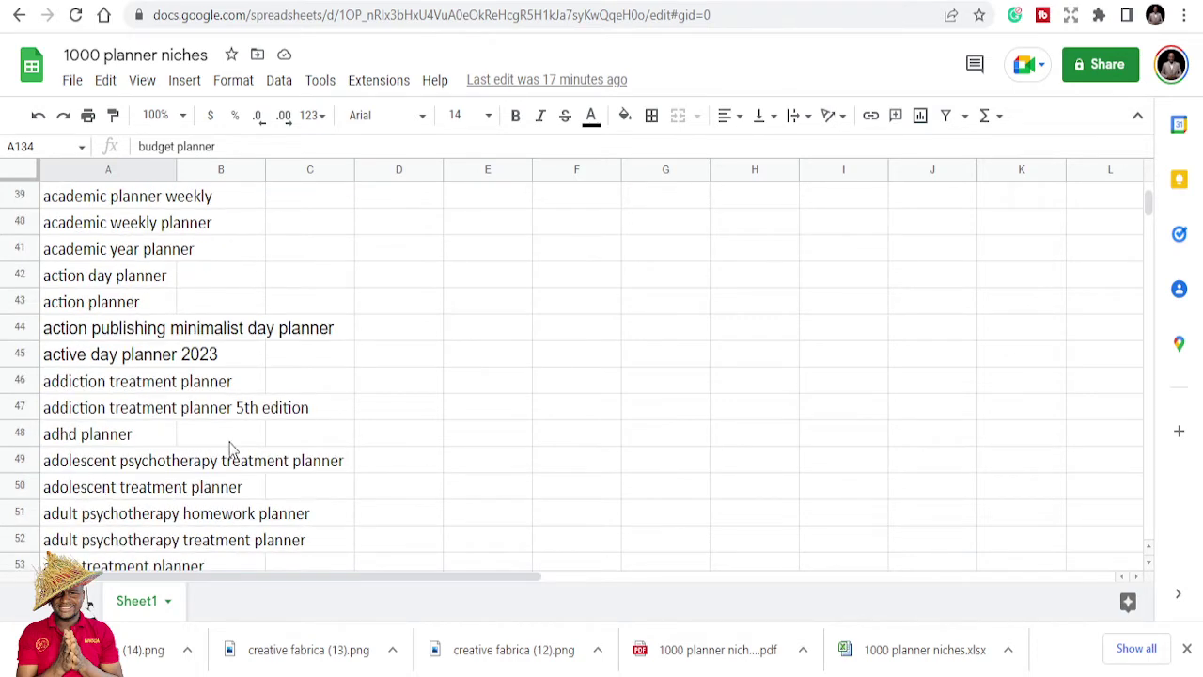
Step: Read through the planner niche keywords in column A from "academic planner weekly" down to the "f" entries around "focus planner"
scroll(226, 453, "down", 2)
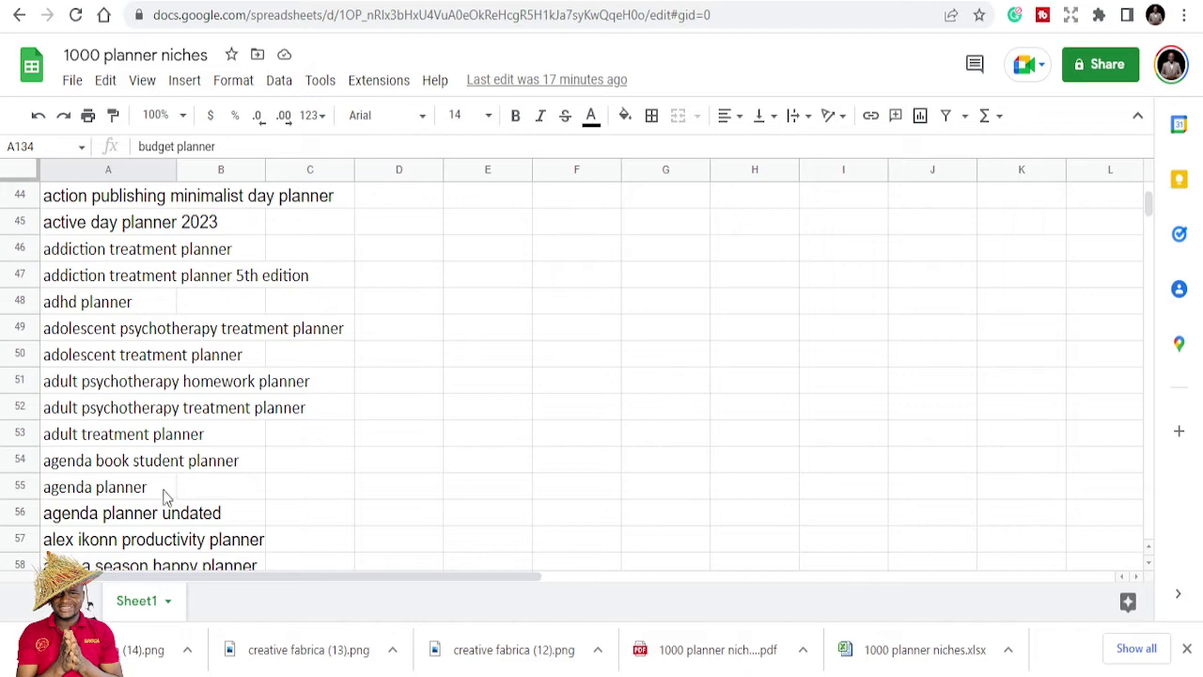
scroll(165, 487, "down", 9)
scroll(166, 487, "down", 2)
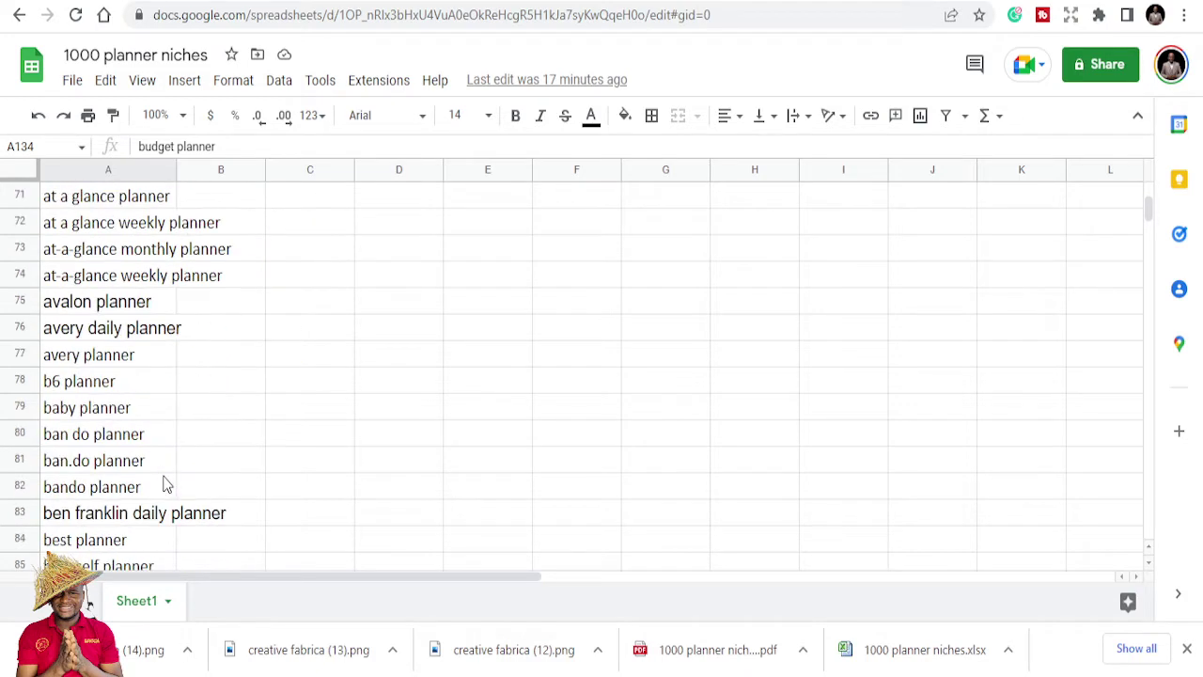
scroll(157, 487, "down", 3)
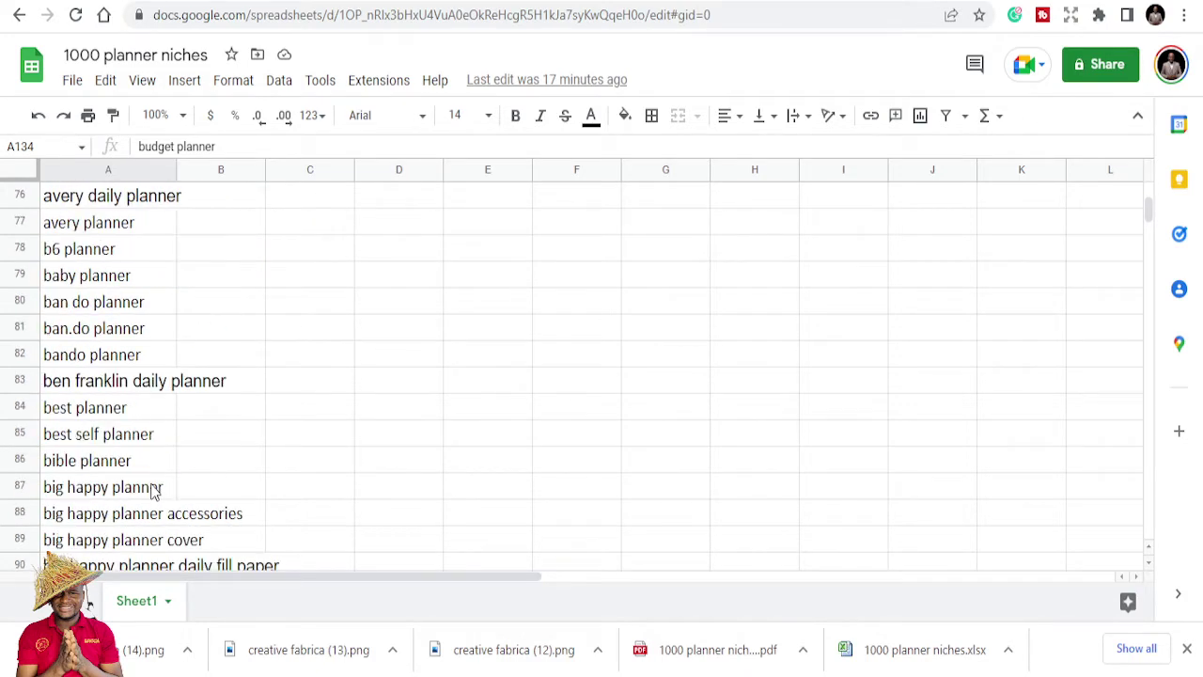
scroll(153, 494, "down", 5)
scroll(154, 495, "down", 4)
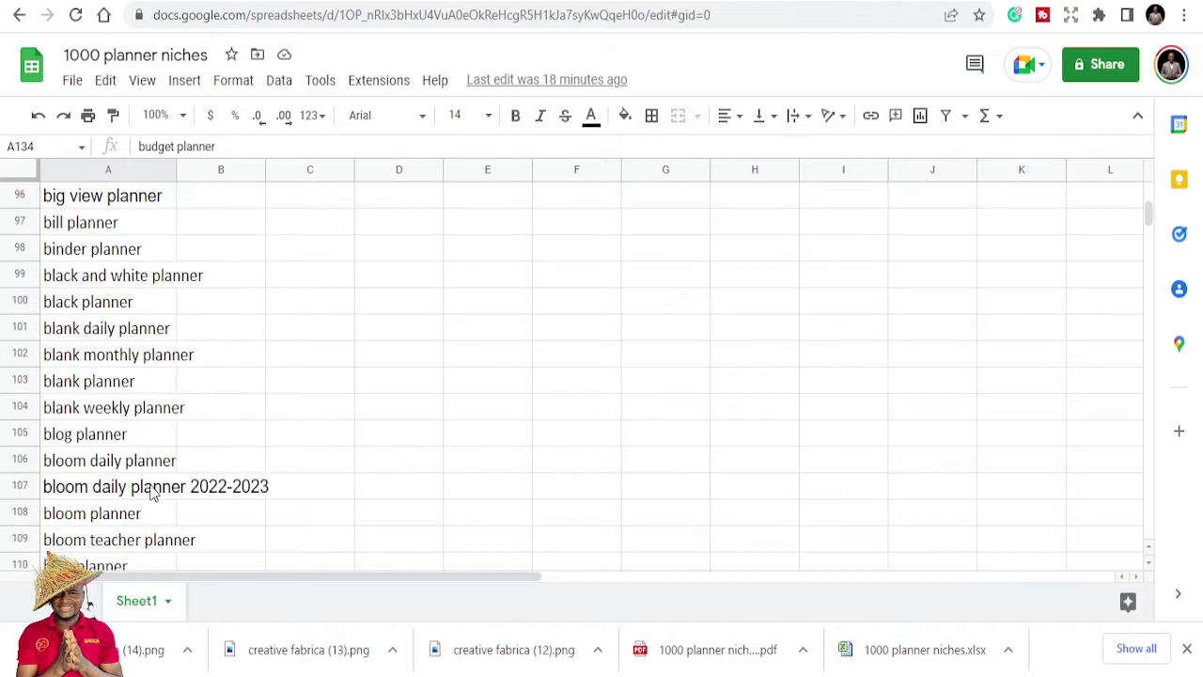
scroll(152, 441, "down", 9)
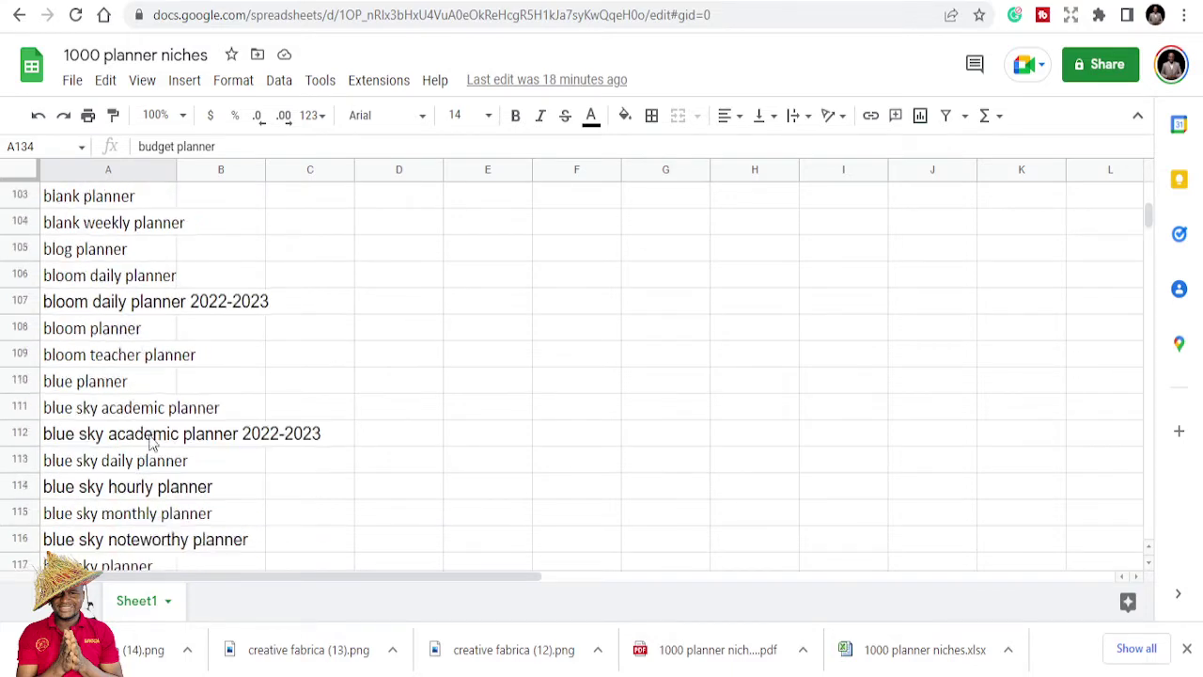
scroll(153, 442, "down", 15)
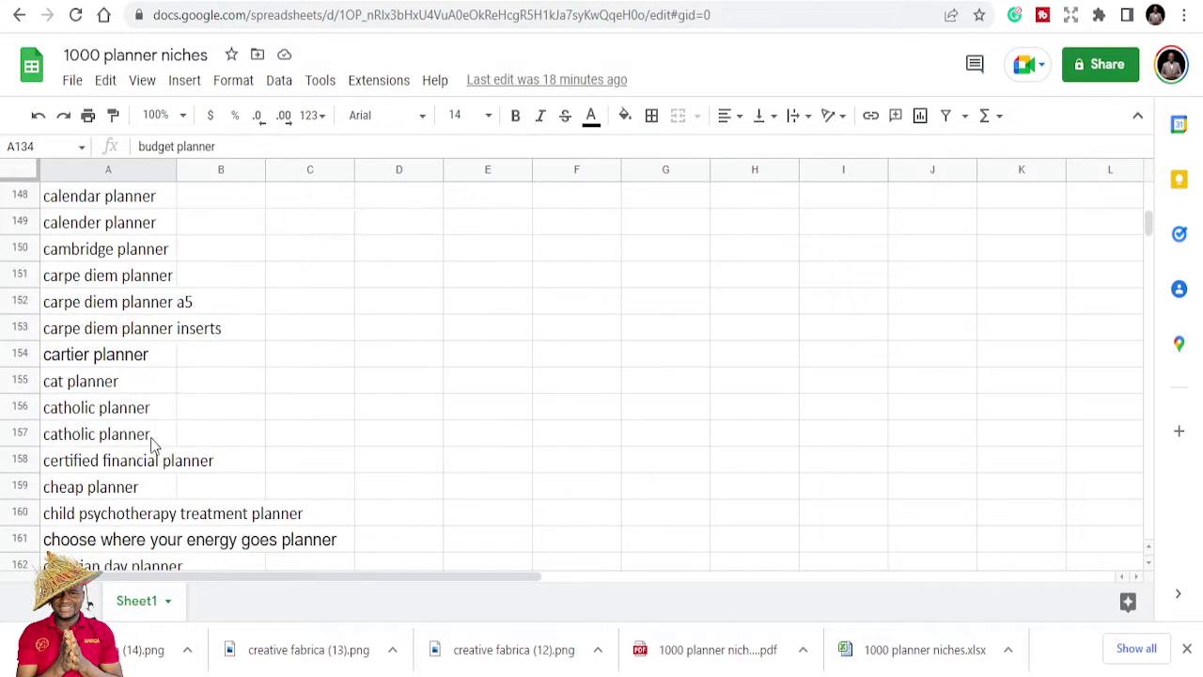
scroll(153, 444, "down", 3)
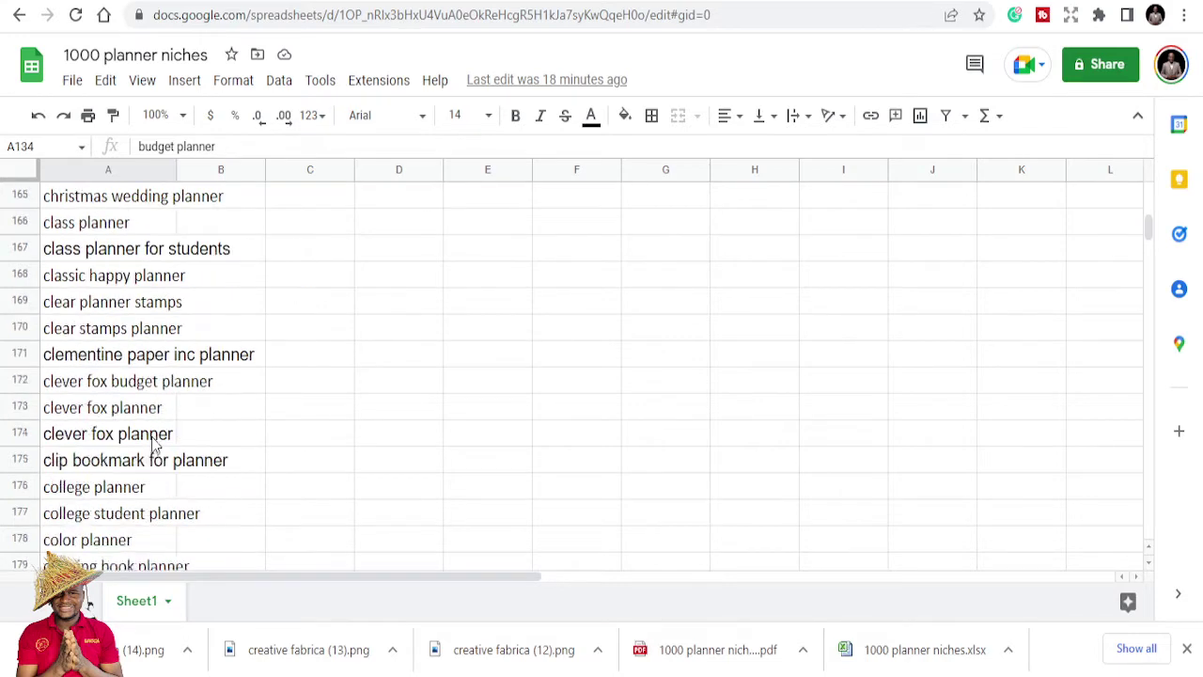
scroll(153, 441, "down", 3)
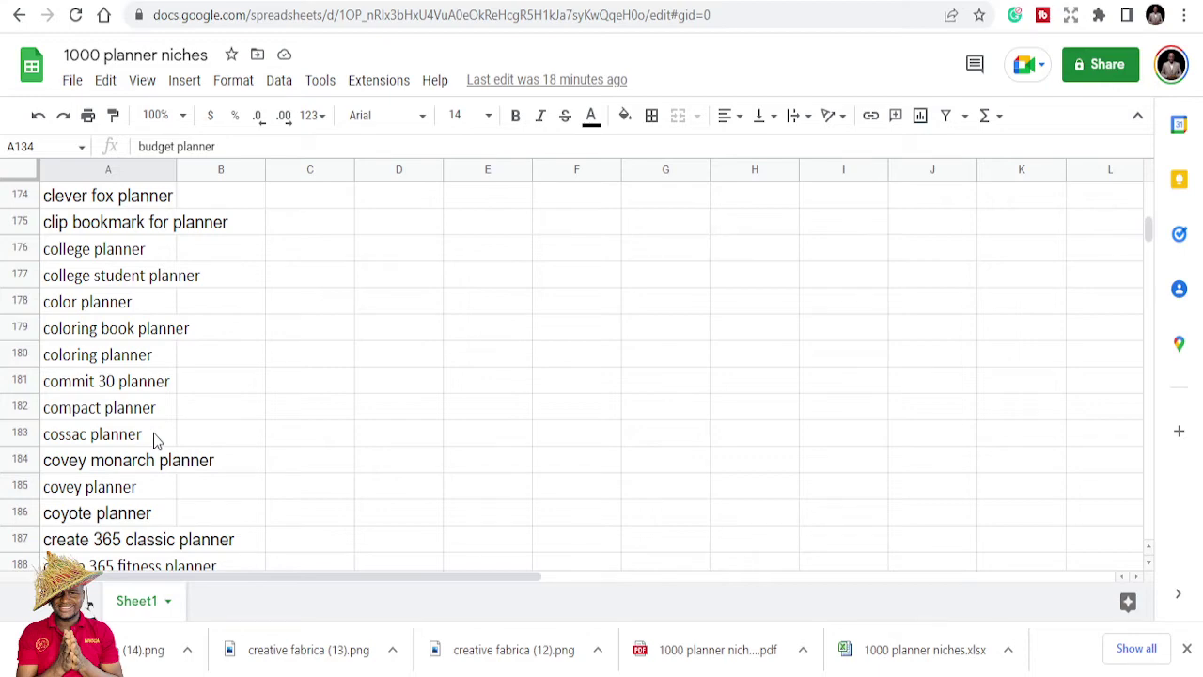
scroll(121, 470, "down", 6)
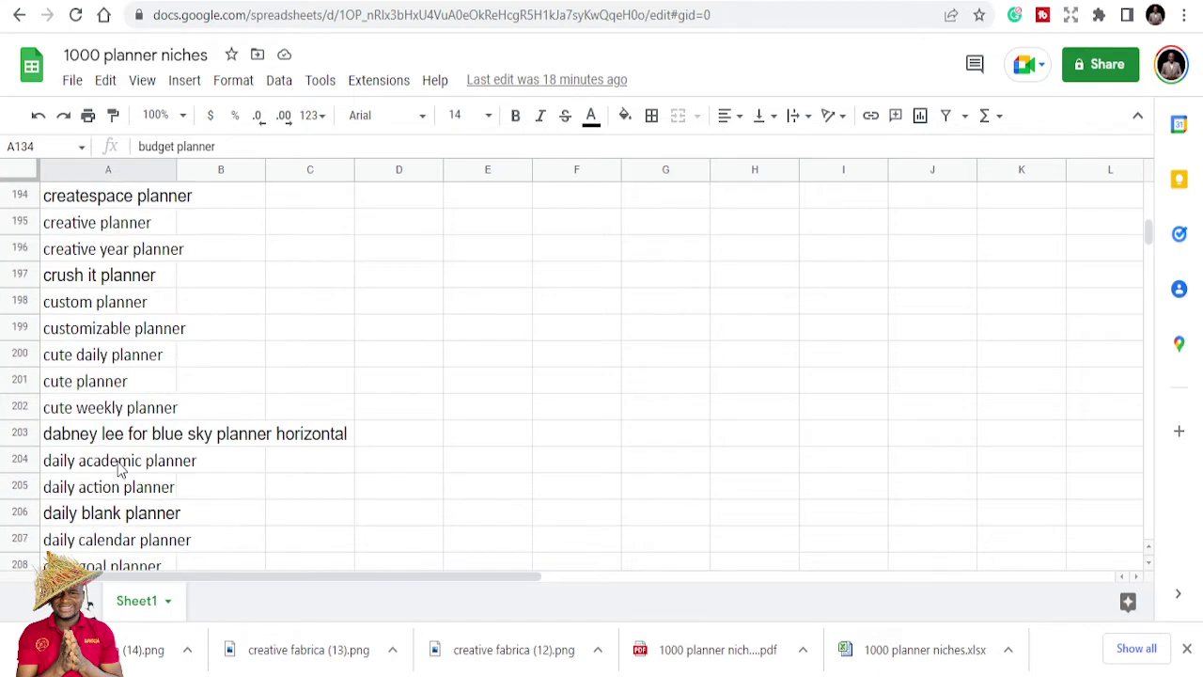
scroll(121, 470, "down", 10)
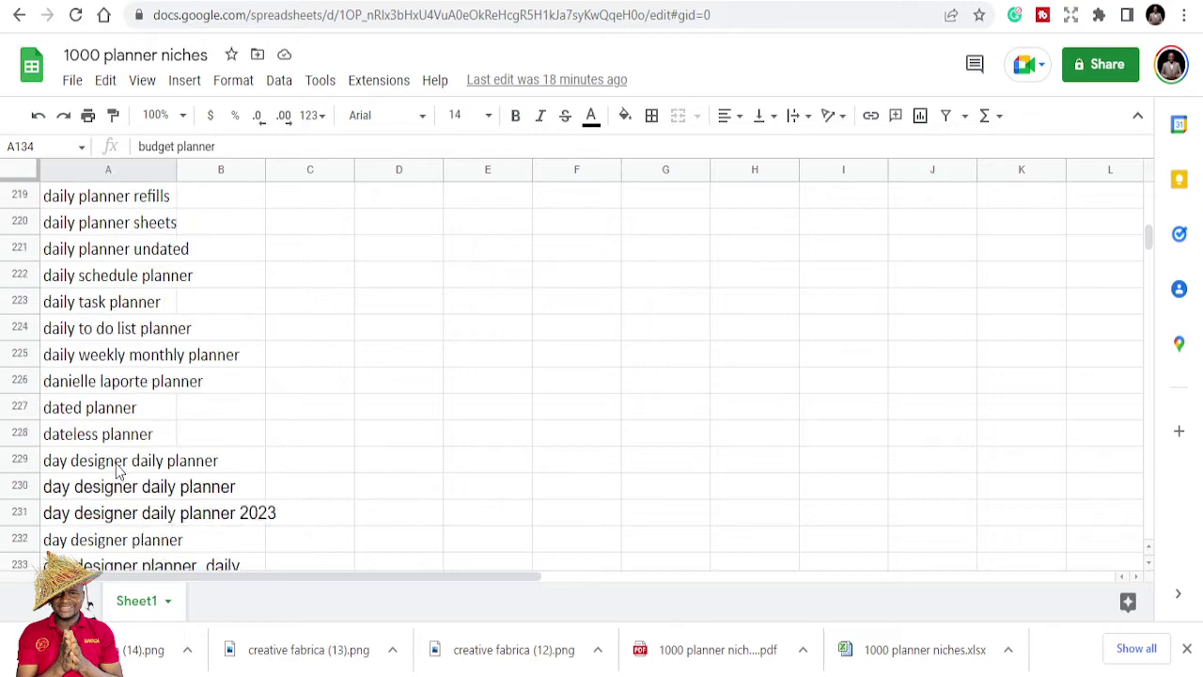
scroll(114, 470, "down", 6)
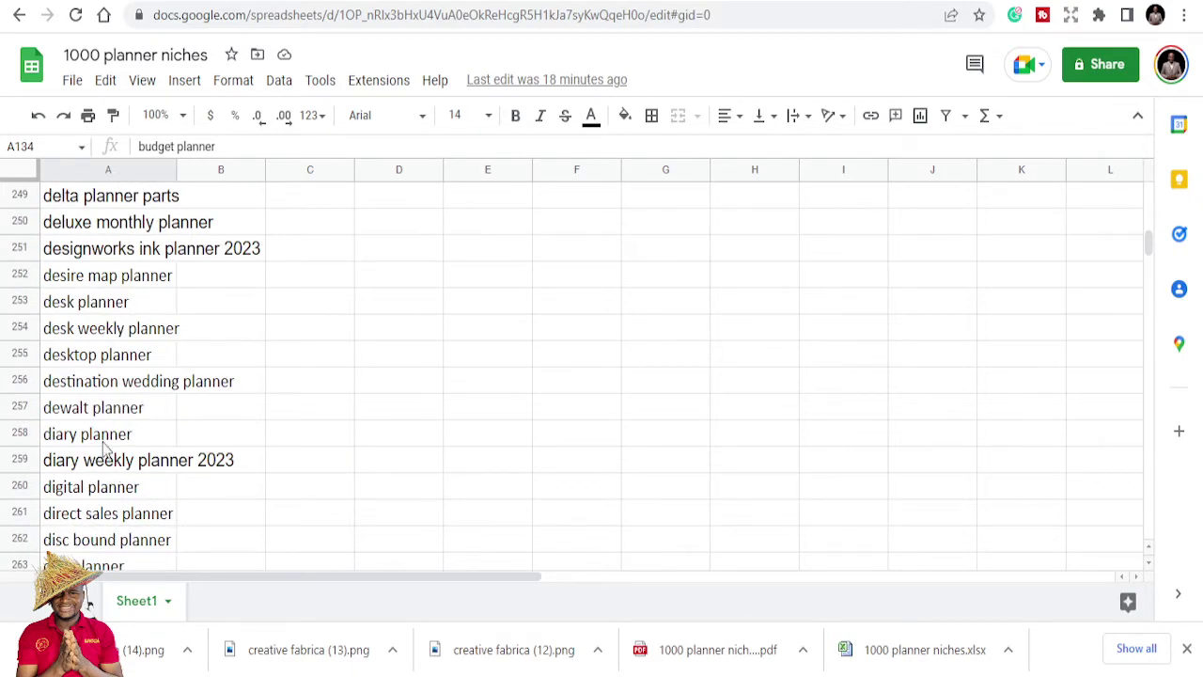
scroll(146, 458, "down", 2)
scroll(141, 456, "down", 4)
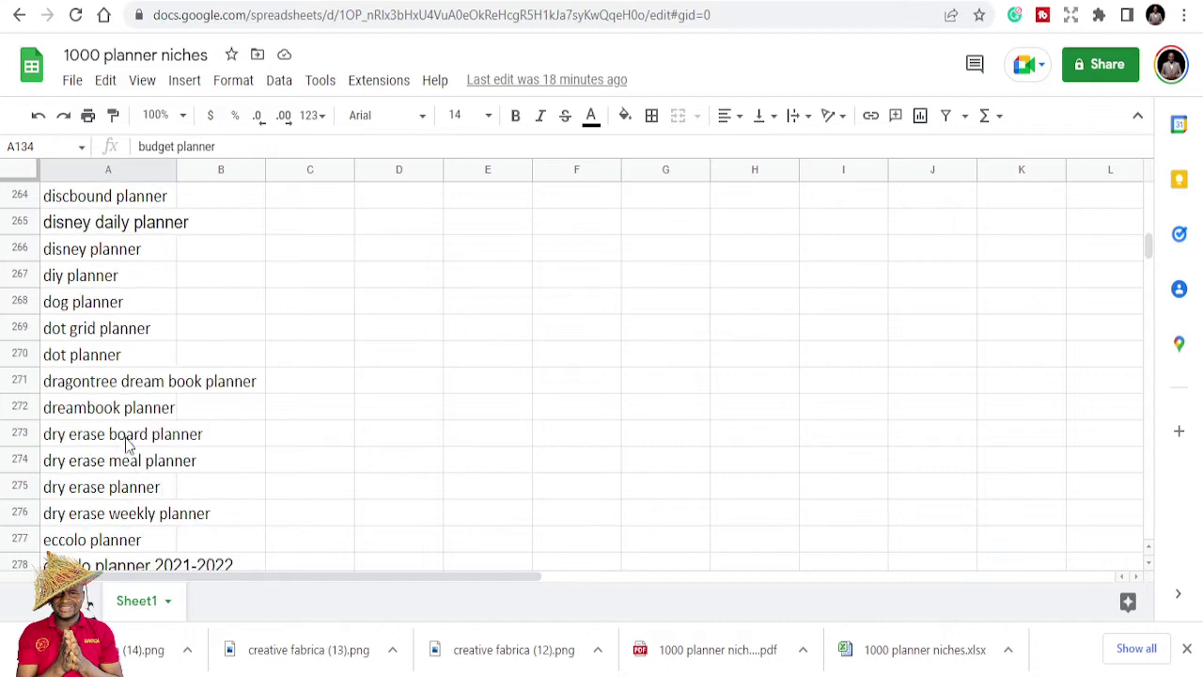
scroll(129, 447, "down", 6)
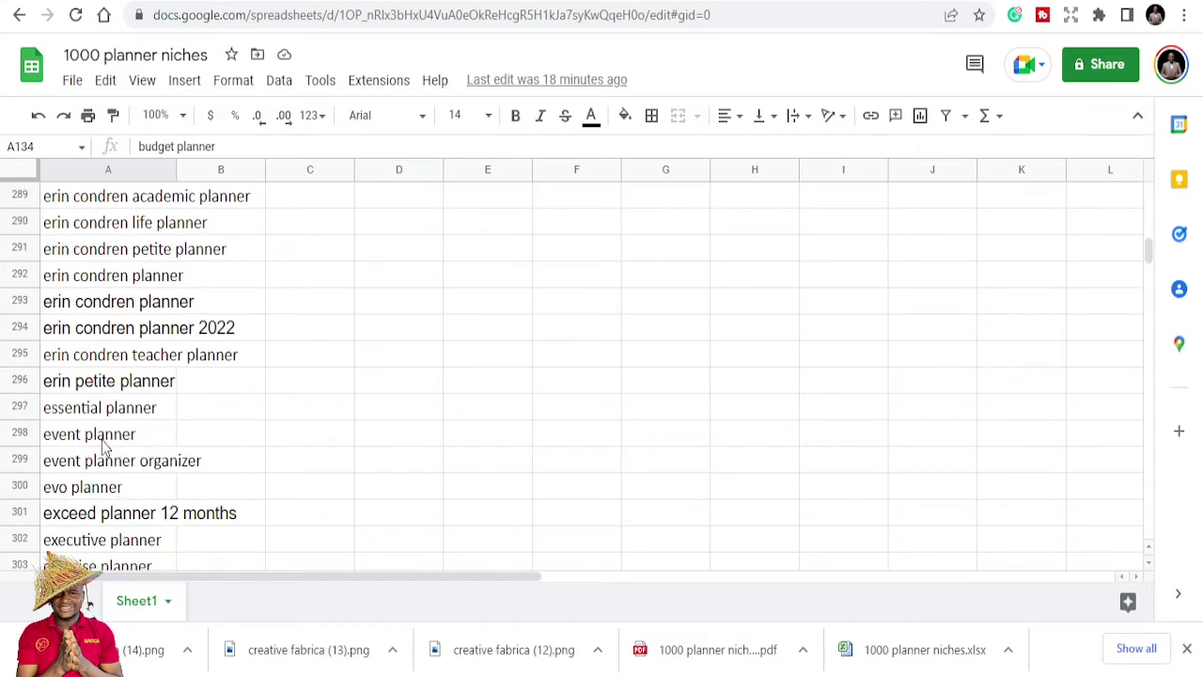
scroll(104, 447, "down", 7)
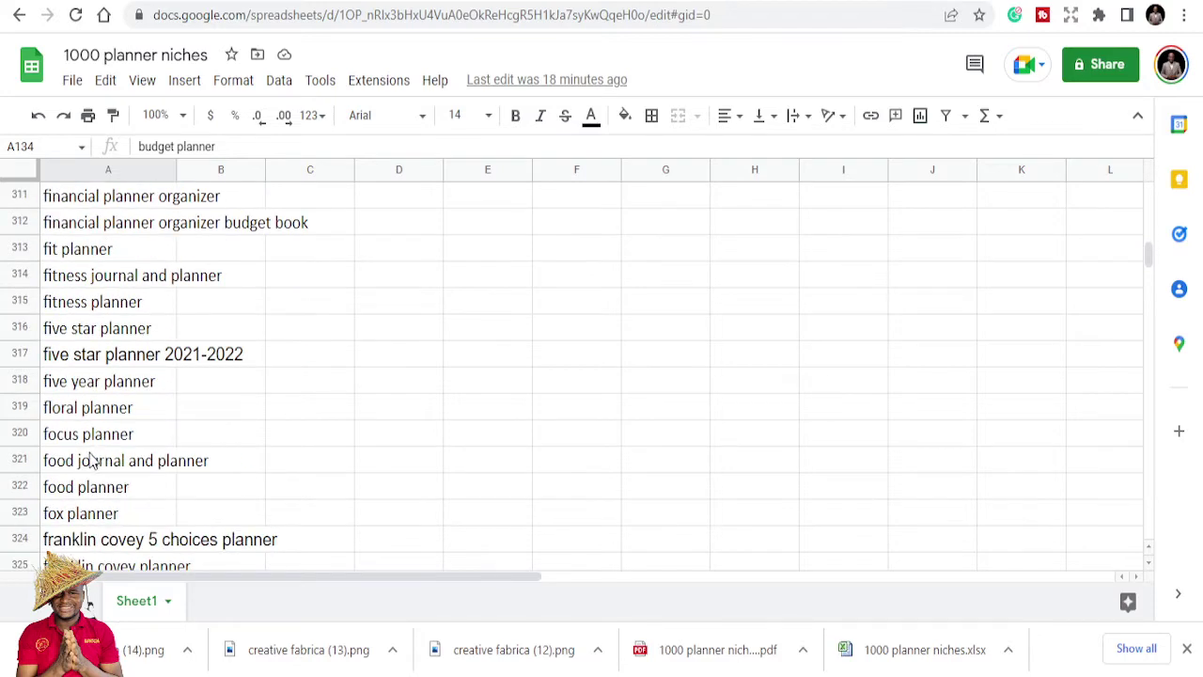
Step: Select the "focus planner" cell and examine the remaining niche keywords in column A down to the last entry of the list
left_click(90, 442)
scroll(91, 433, "down", 10)
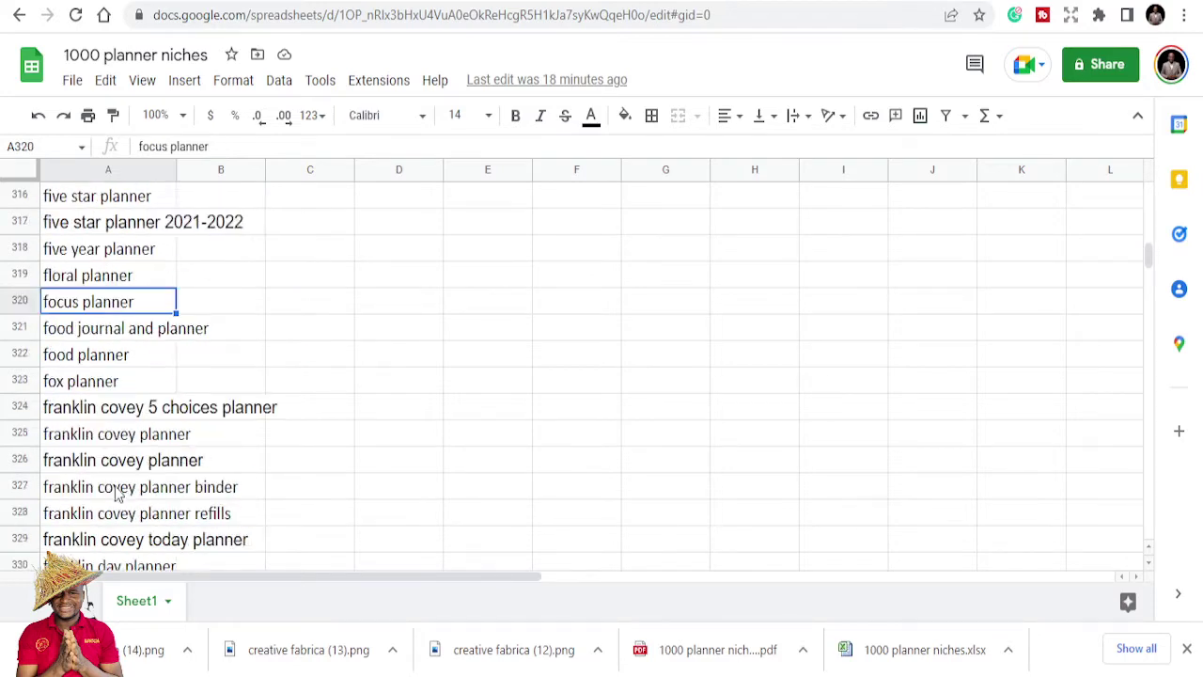
scroll(109, 473, "down", 10)
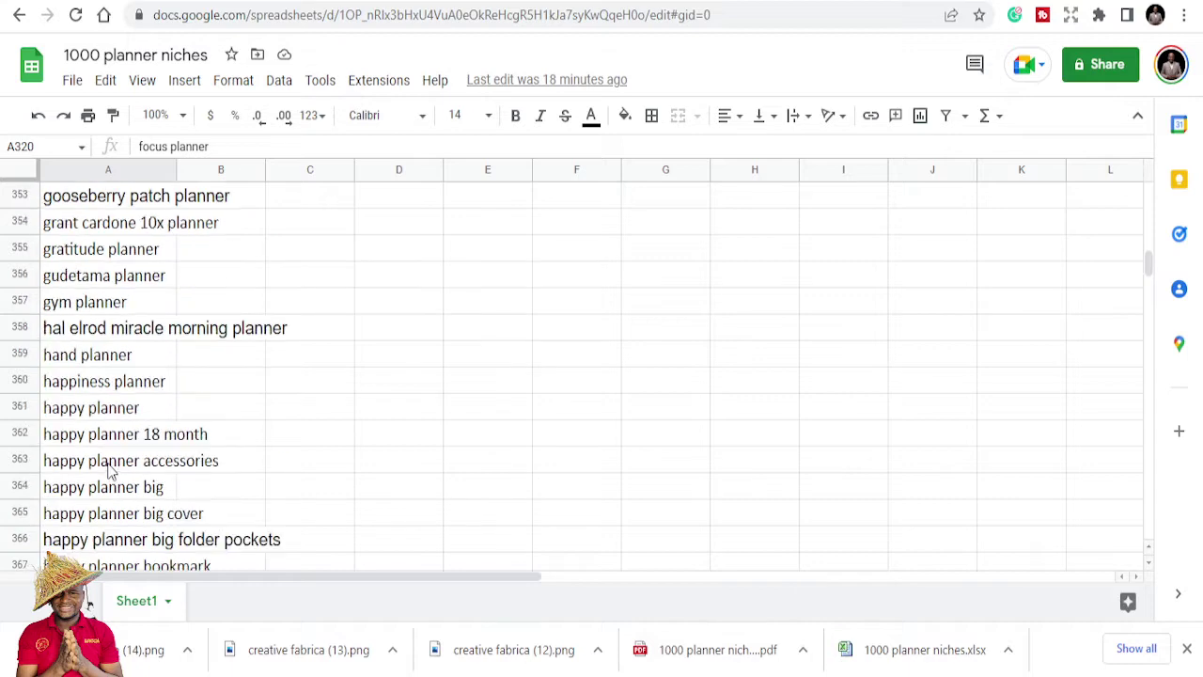
scroll(109, 473, "down", 3)
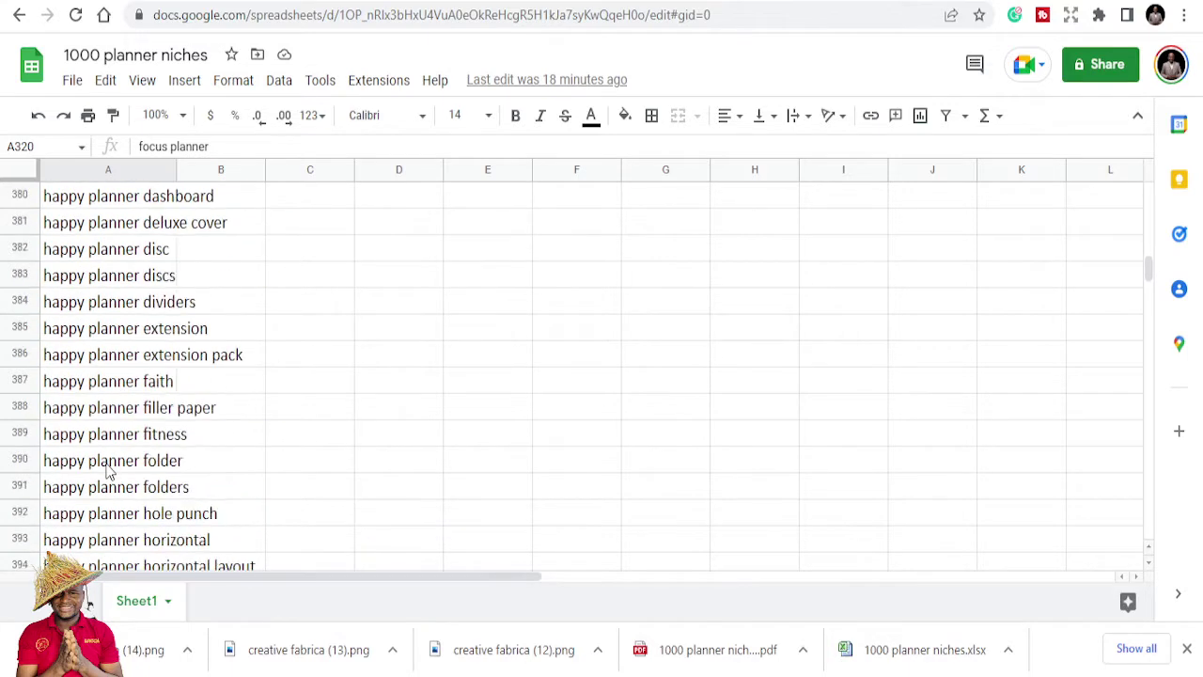
scroll(109, 473, "down", 7)
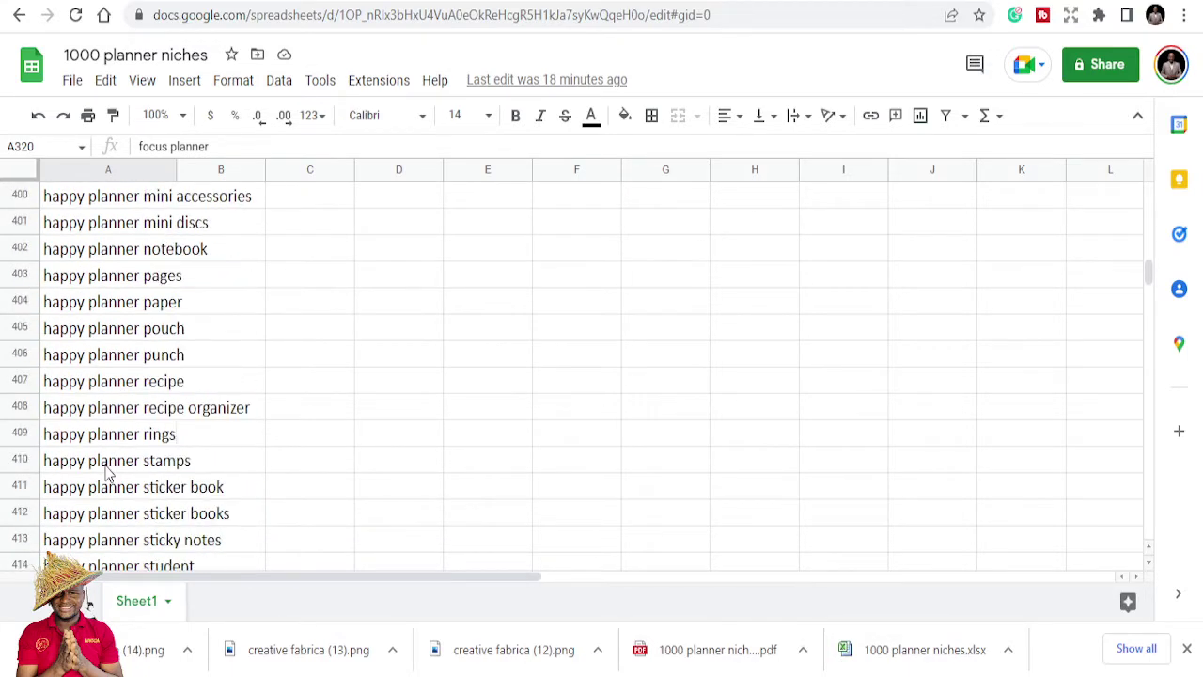
scroll(106, 473, "down", 10)
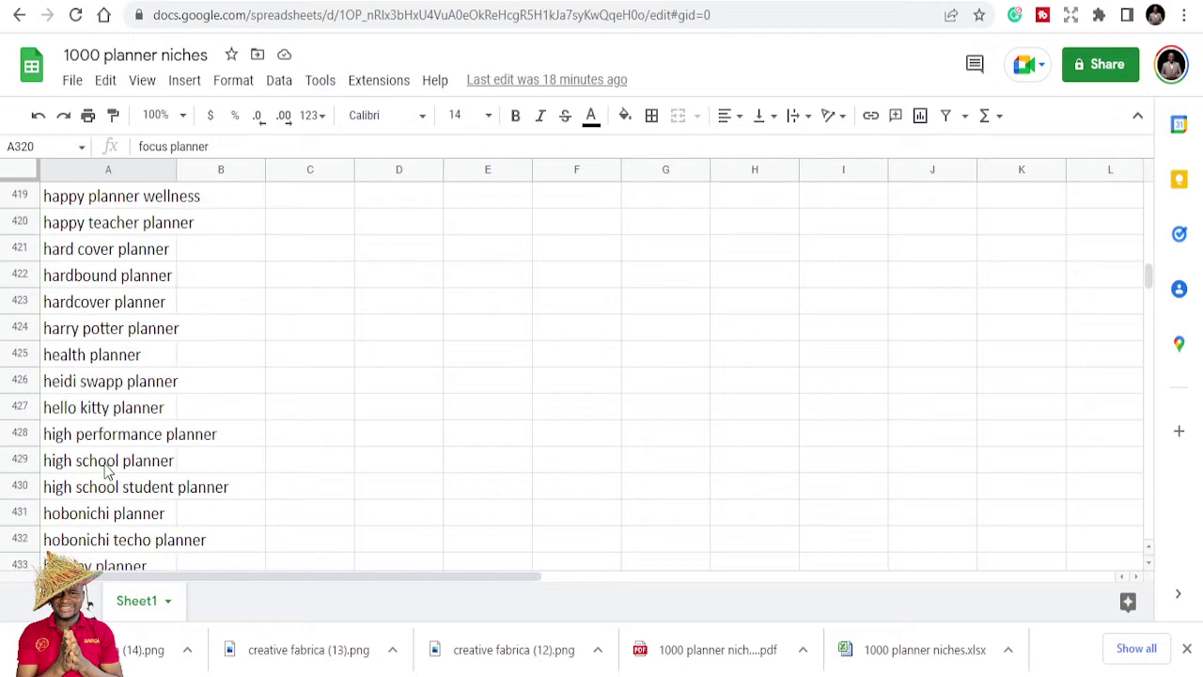
scroll(106, 470, "down", 18)
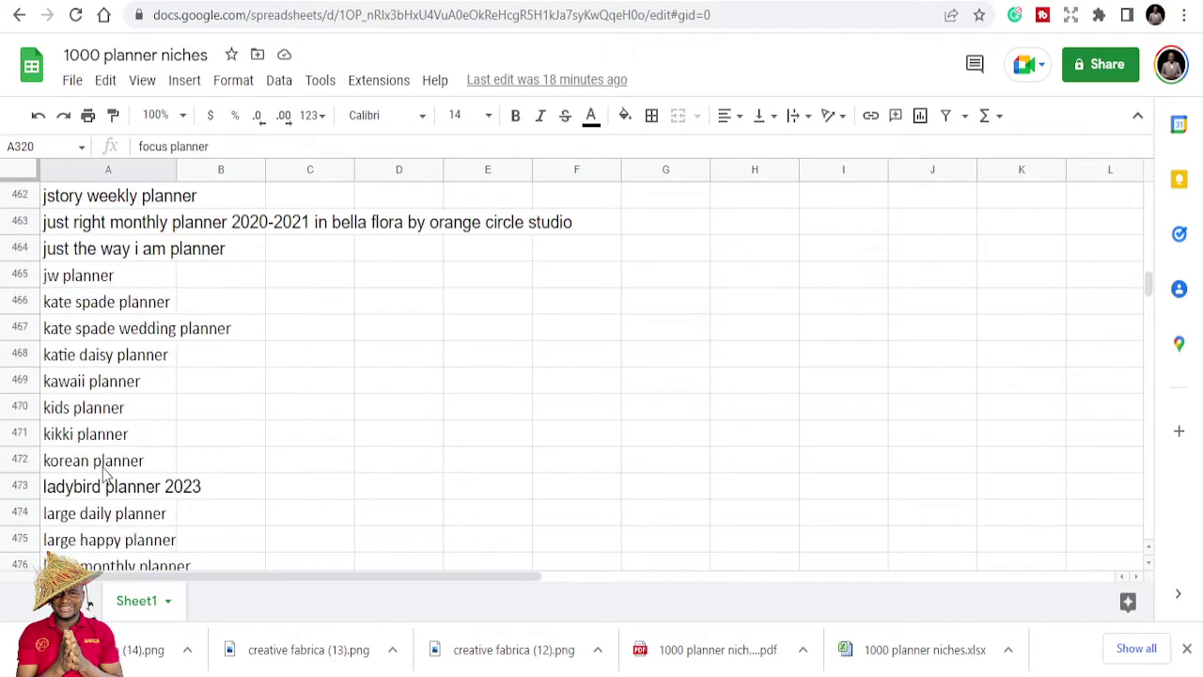
scroll(106, 467, "down", 20)
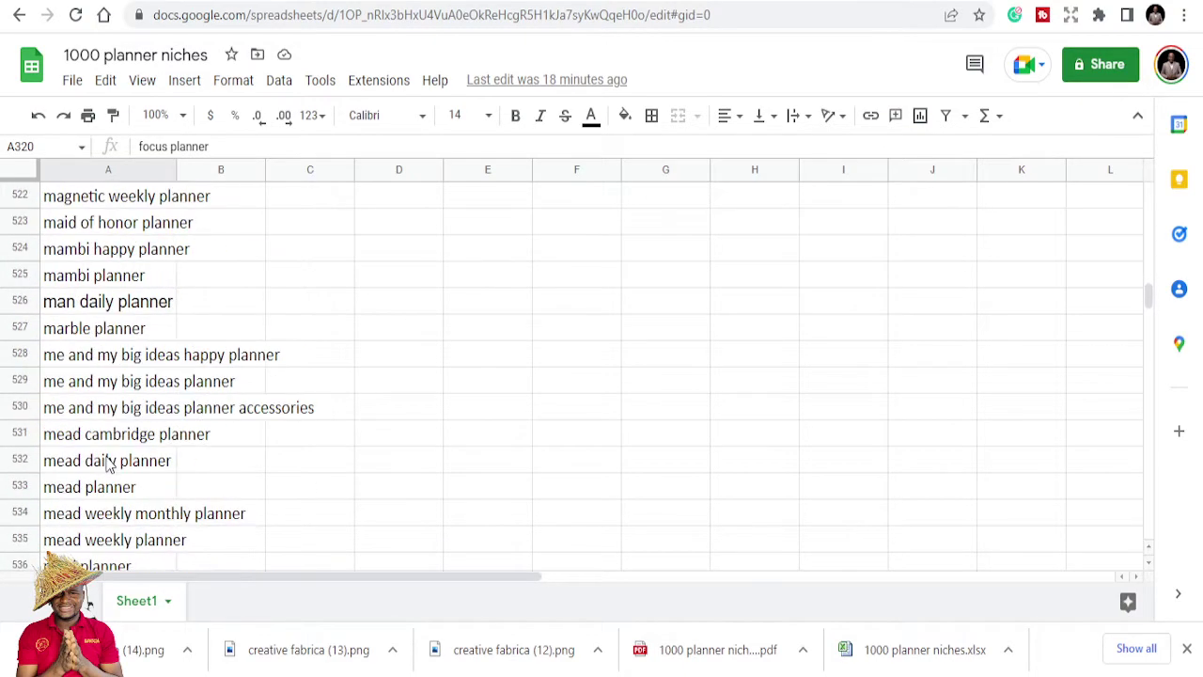
scroll(113, 495, "down", 17)
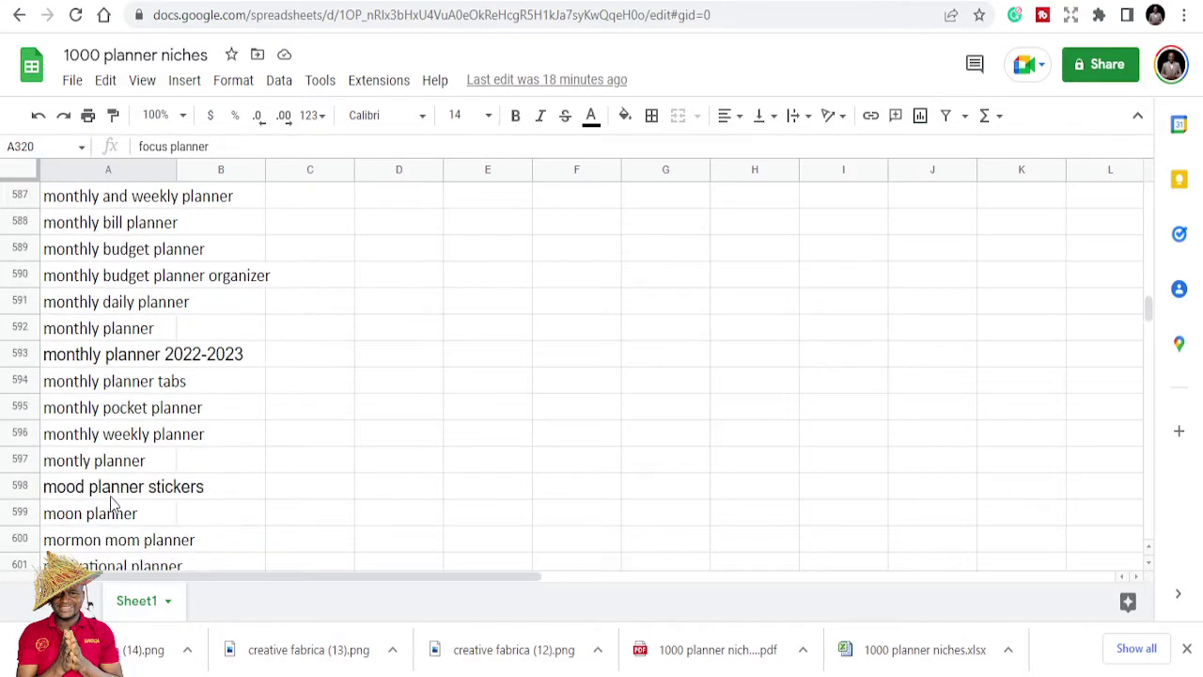
scroll(112, 495, "down", 13)
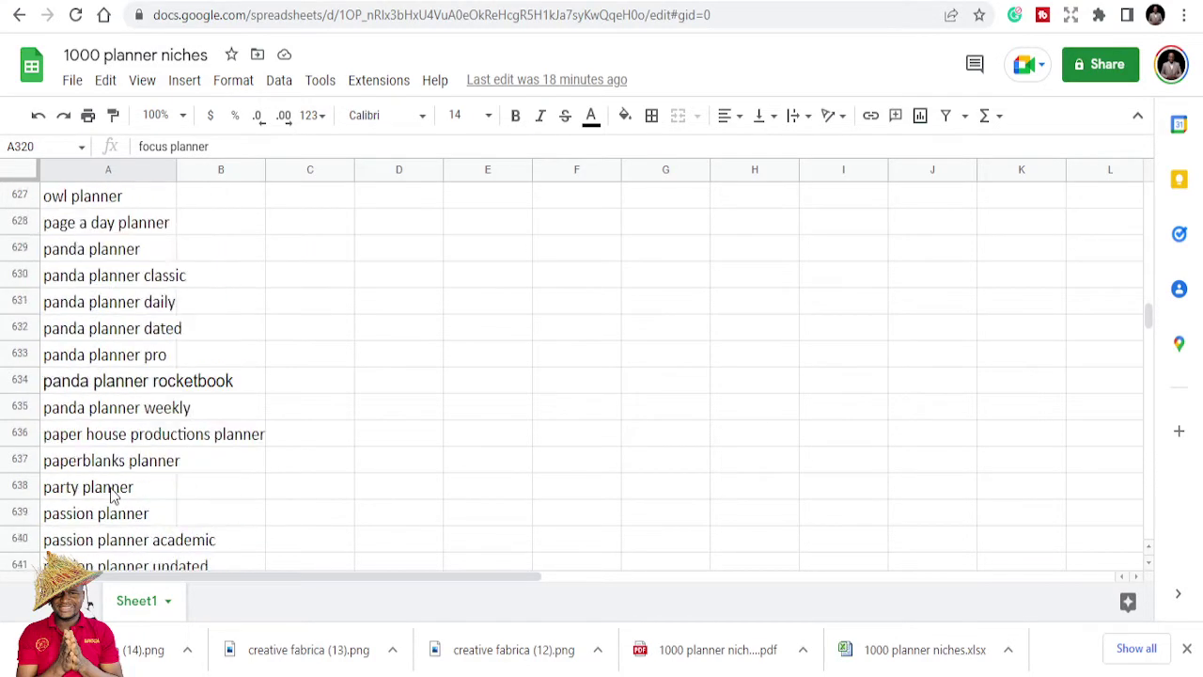
scroll(113, 496, "down", 3)
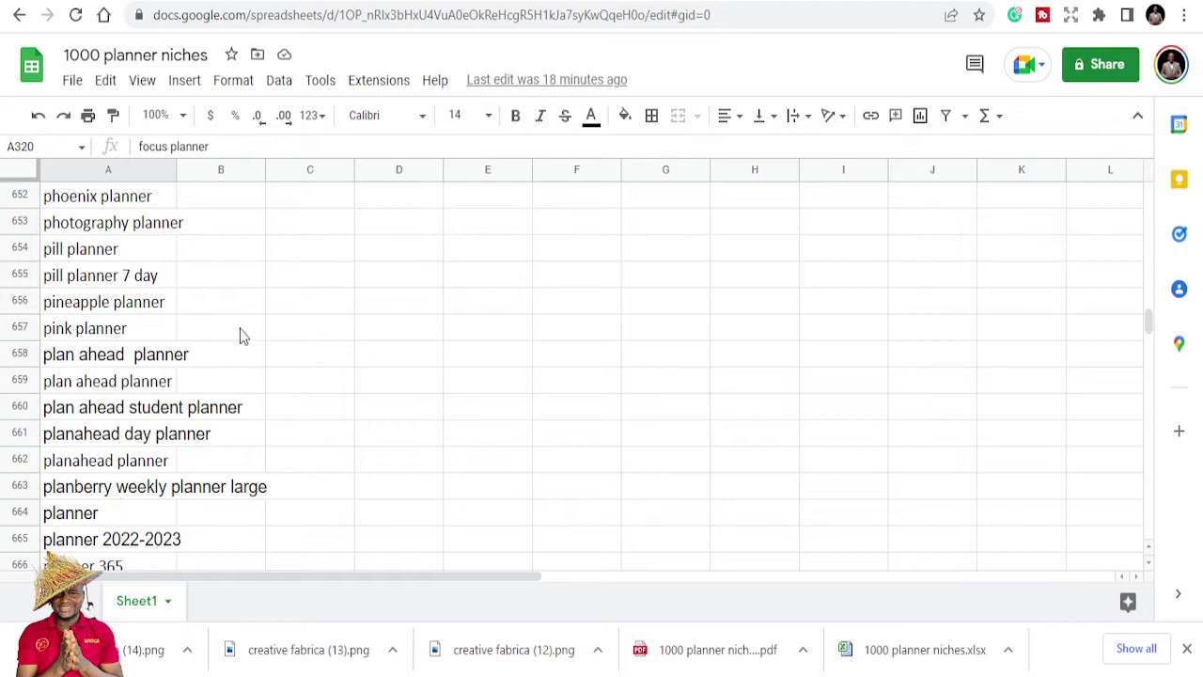
scroll(131, 470, "down", 5)
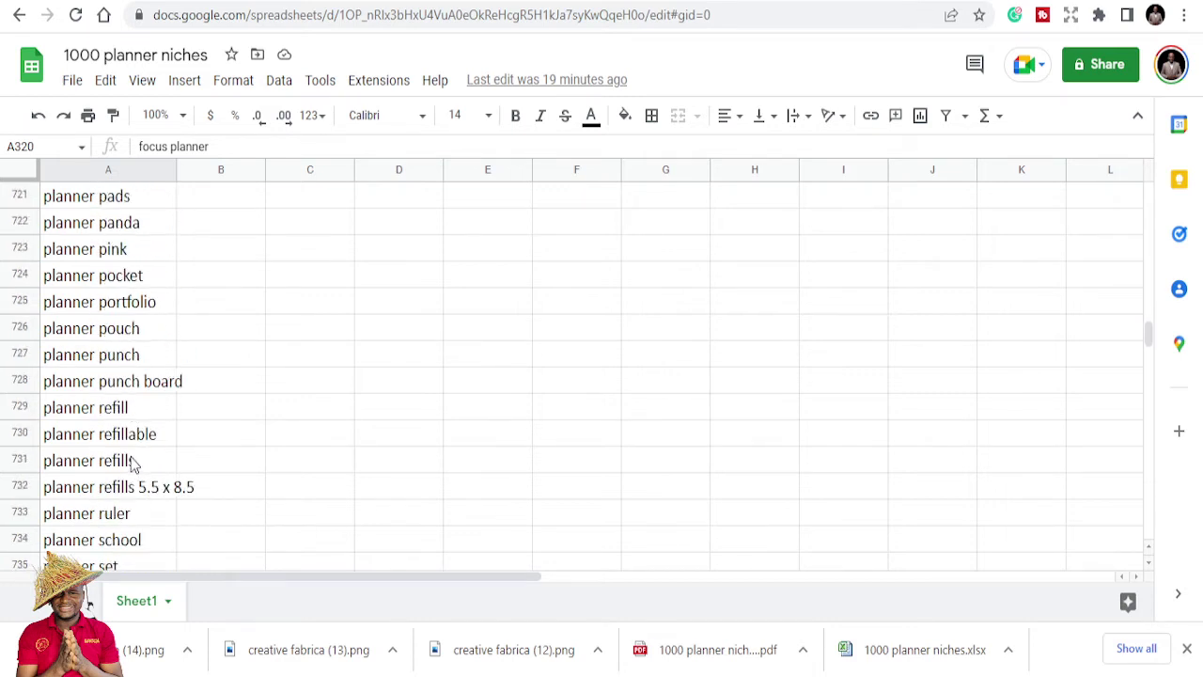
scroll(134, 464, "down", 10)
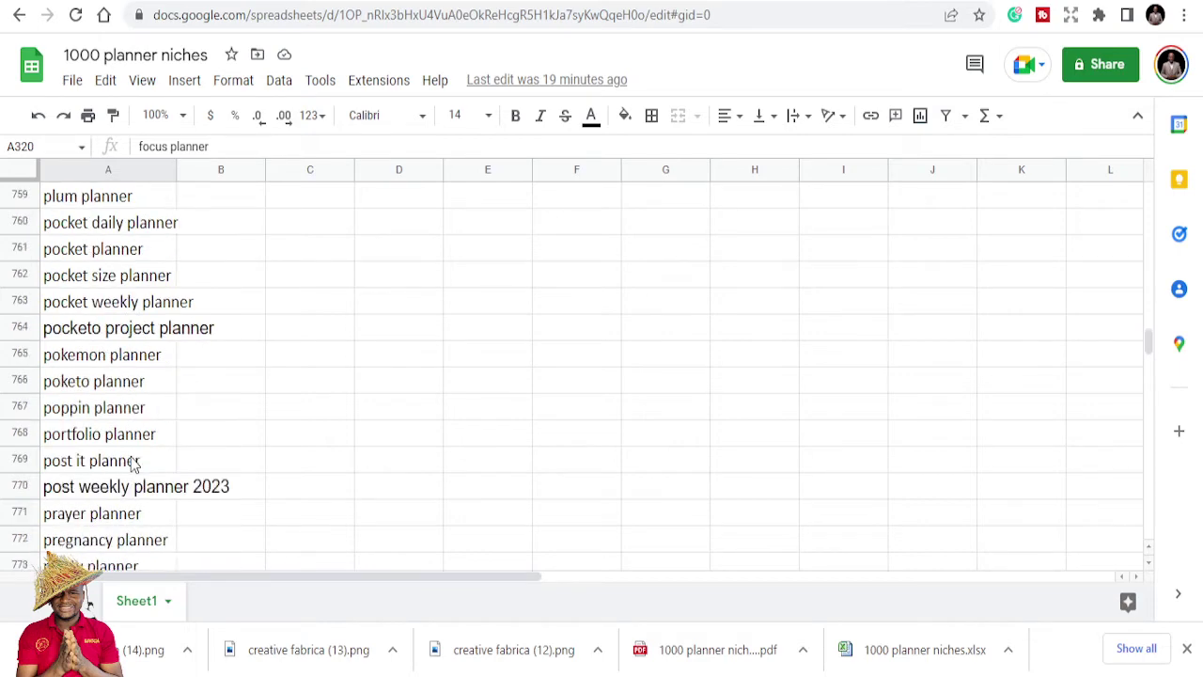
scroll(134, 465, "down", 8)
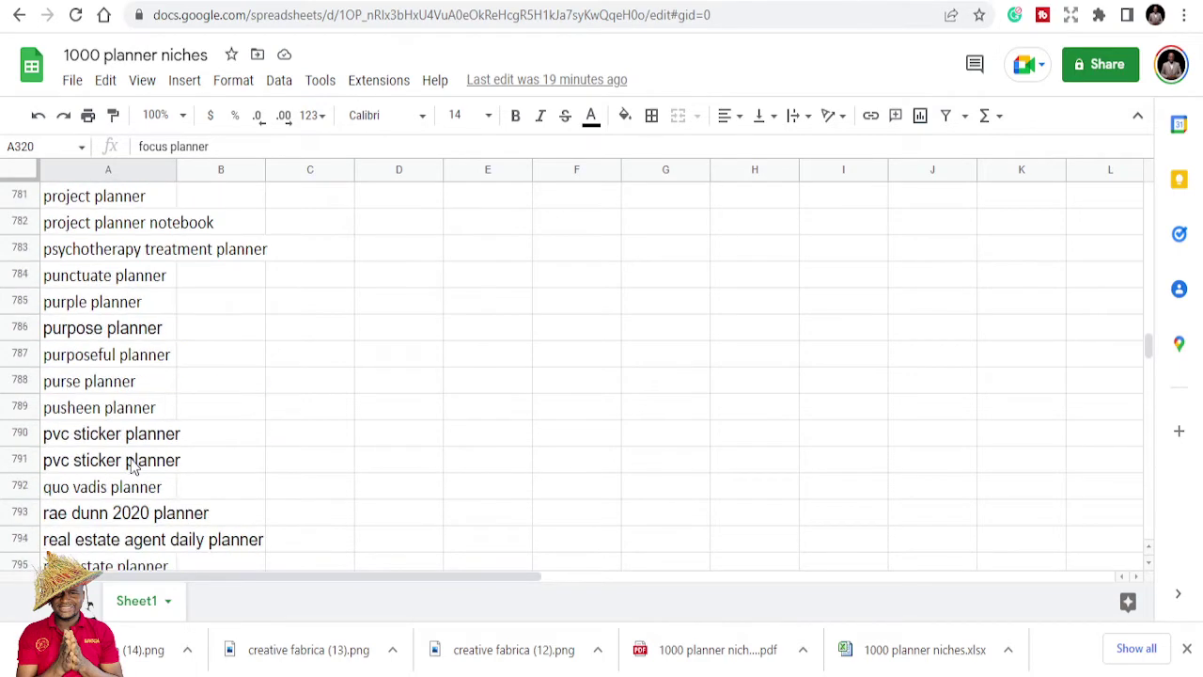
scroll(134, 465, "down", 12)
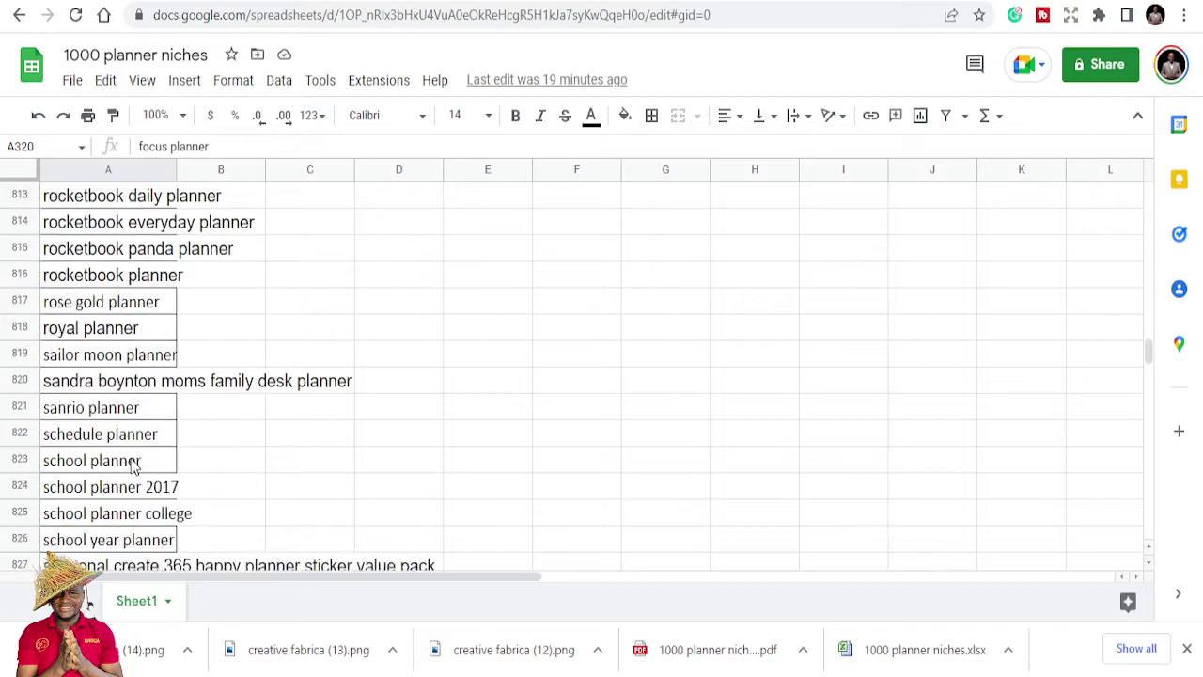
scroll(134, 465, "down", 12)
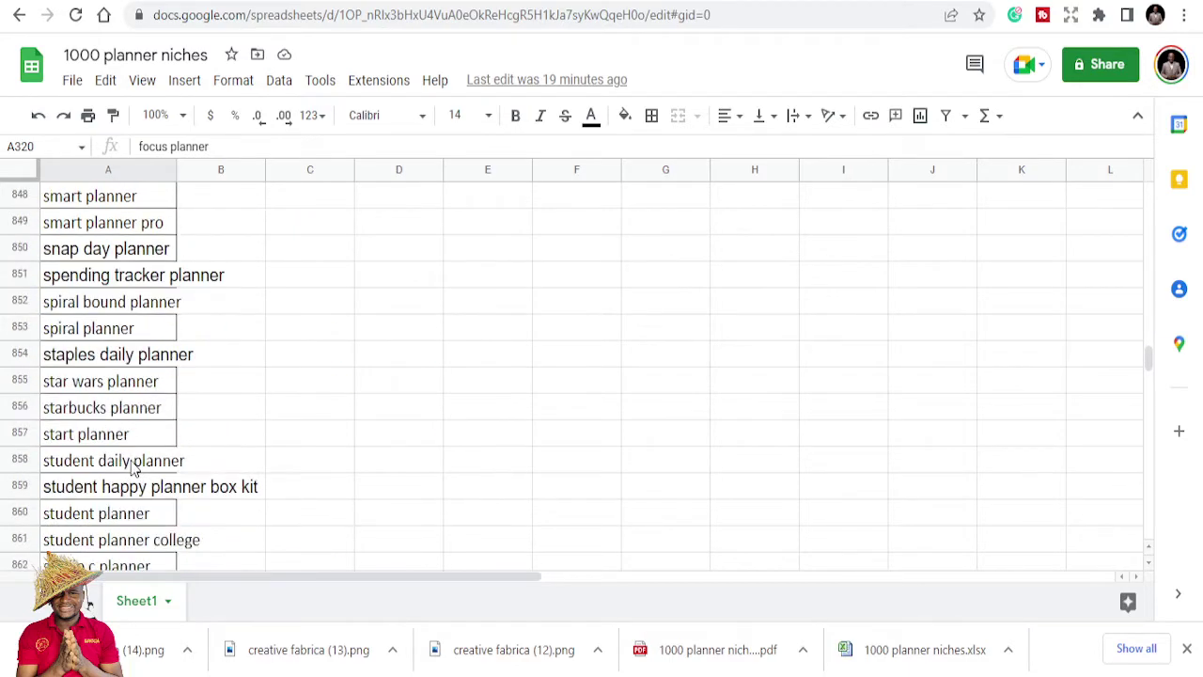
scroll(134, 465, "down", 13)
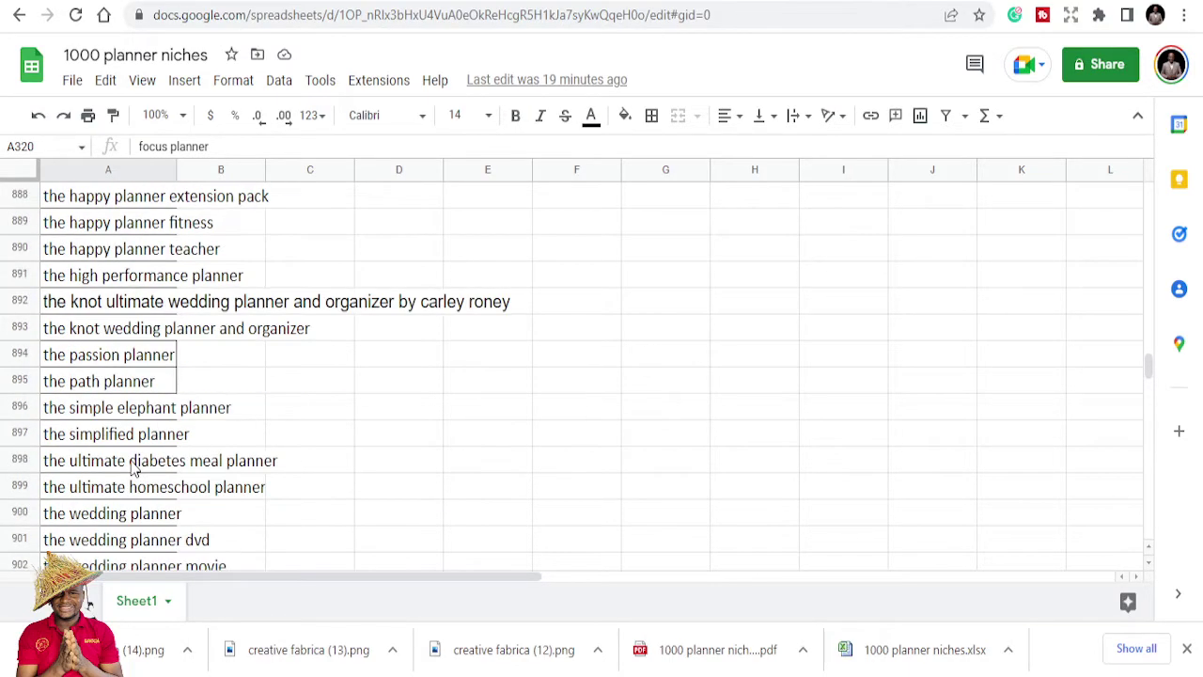
scroll(134, 465, "down", 14)
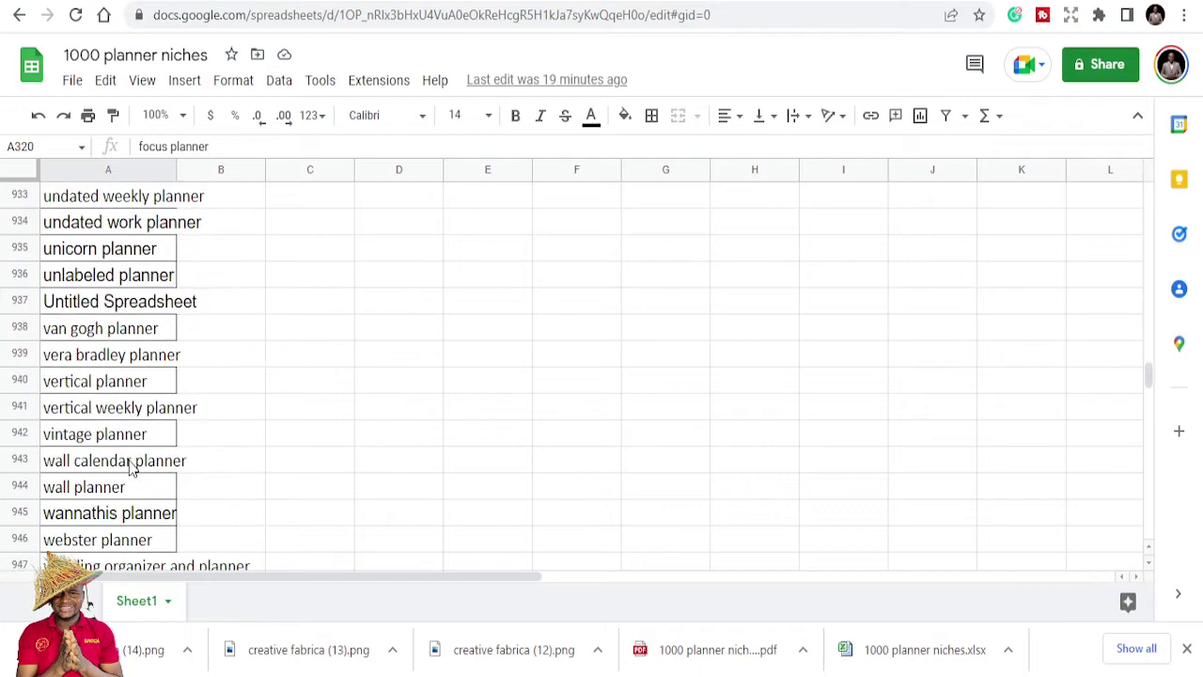
scroll(125, 465, "down", 3)
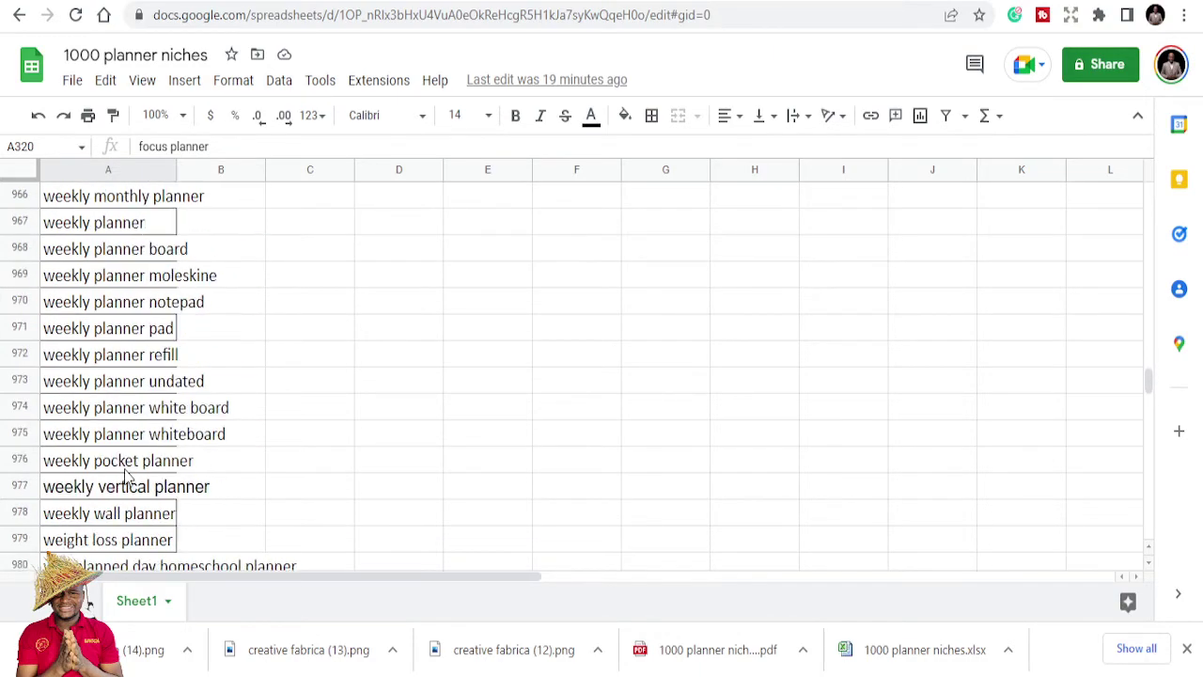
scroll(129, 477, "down", 6)
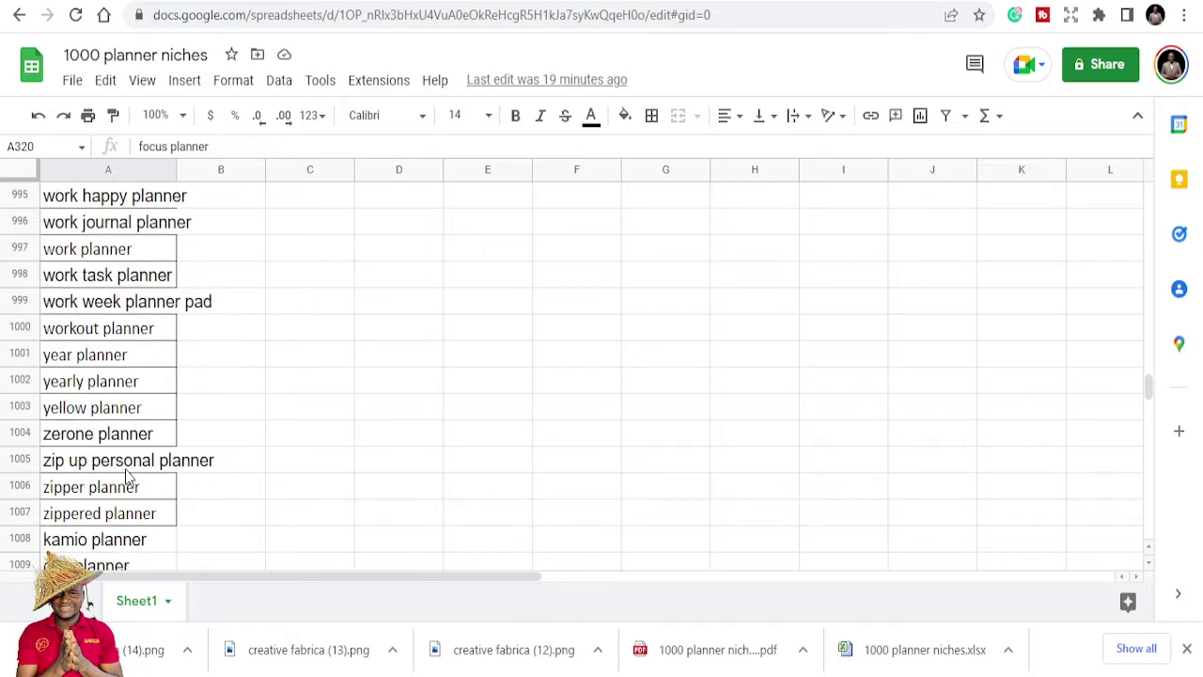
scroll(129, 477, "down", 2)
scroll(129, 476, "up", 5)
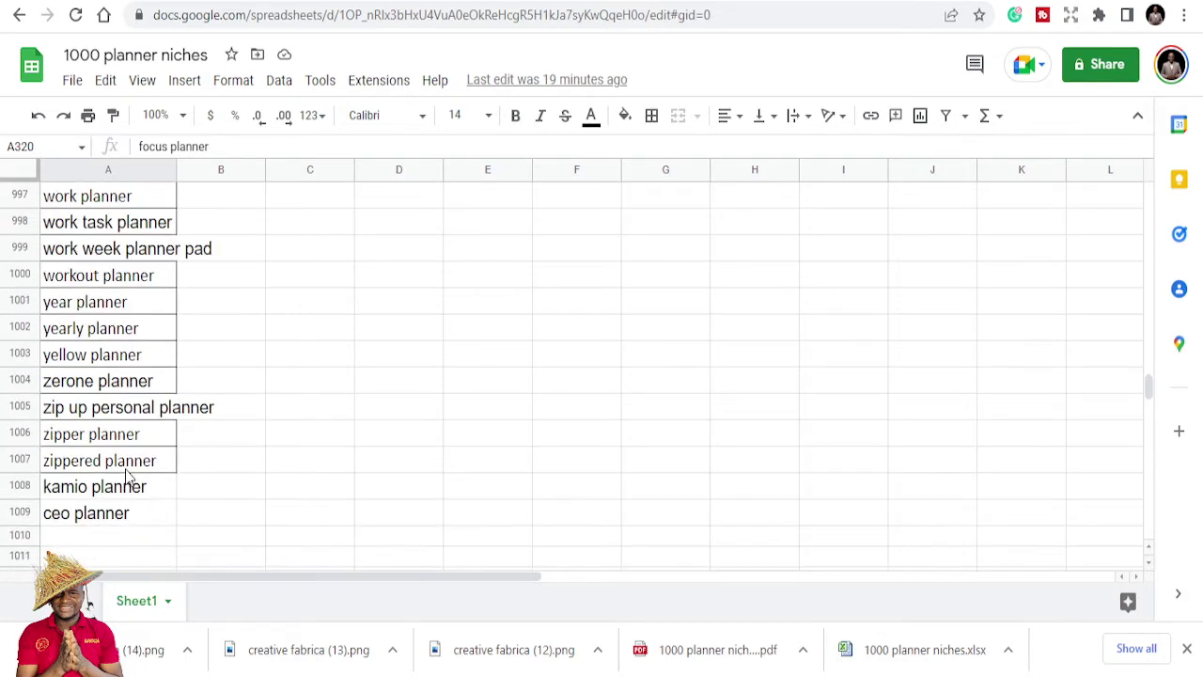
scroll(128, 477, "up", 14)
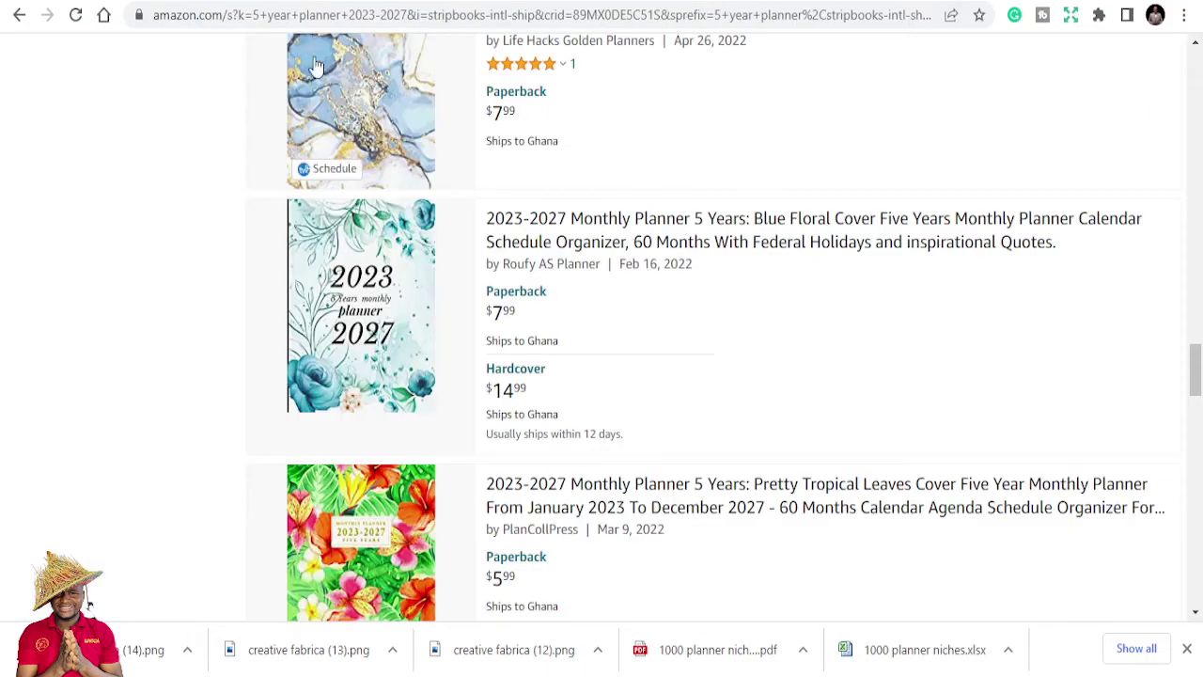
Step: Search Amazon Books for "workout planner", replacing the earlier 5-year planner search
scroll(550, 202, "up", 15)
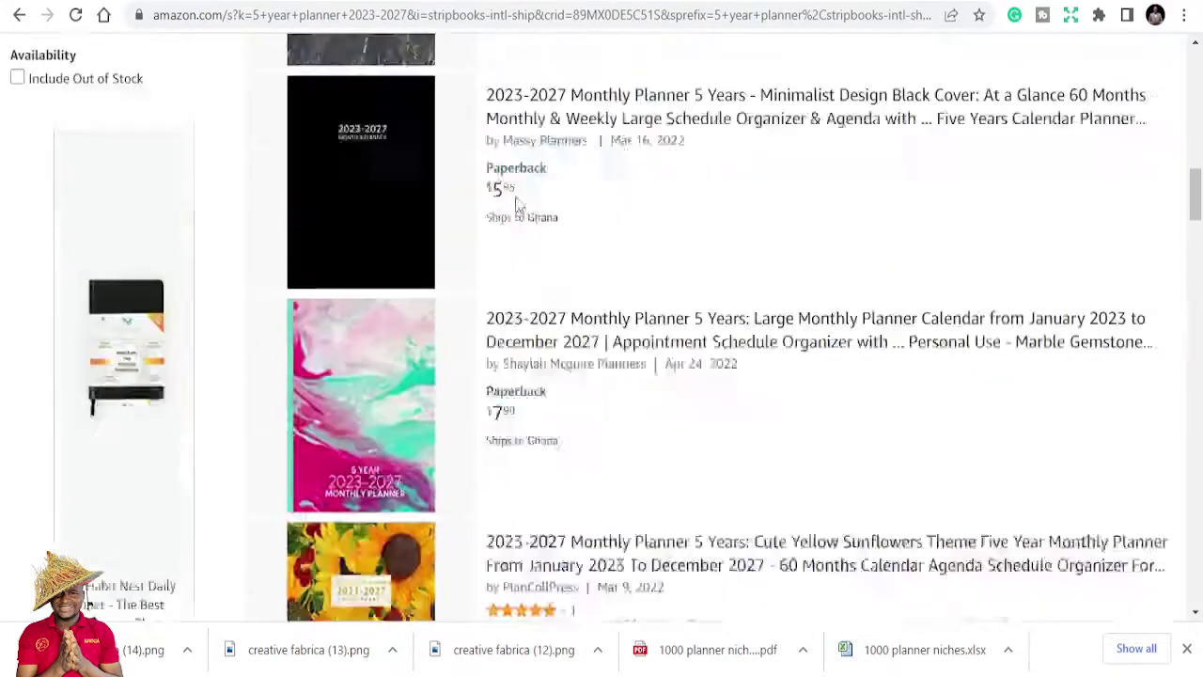
scroll(515, 205, "up", 10)
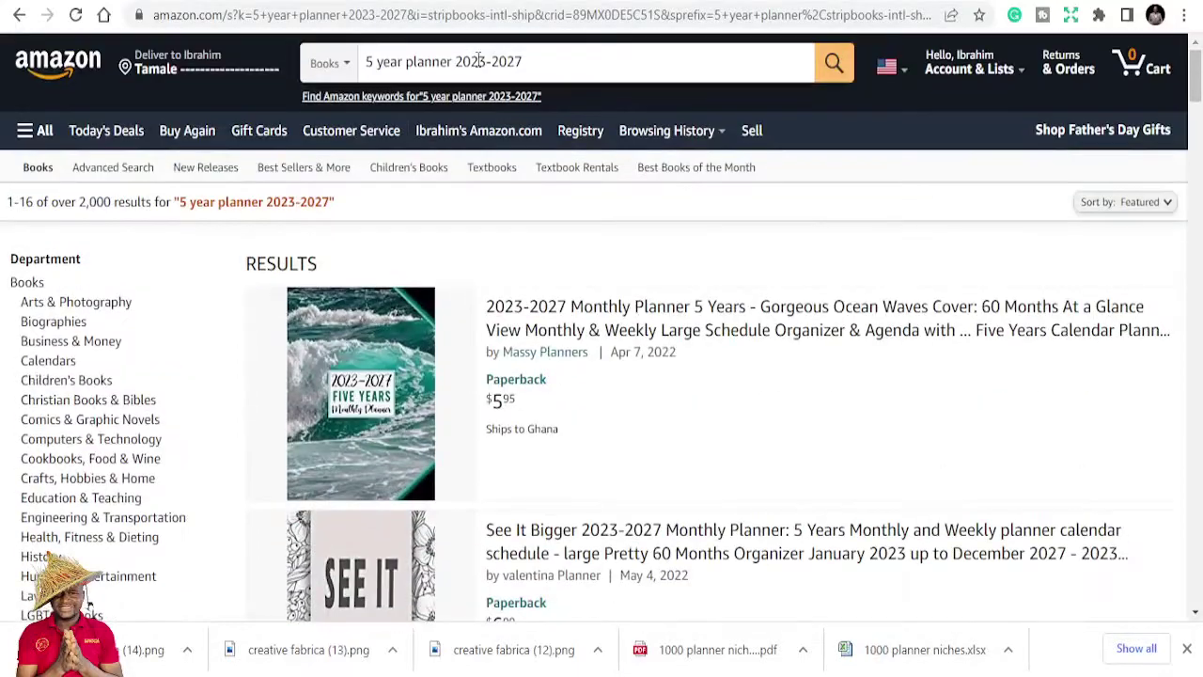
double_click(479, 61)
type("wo")
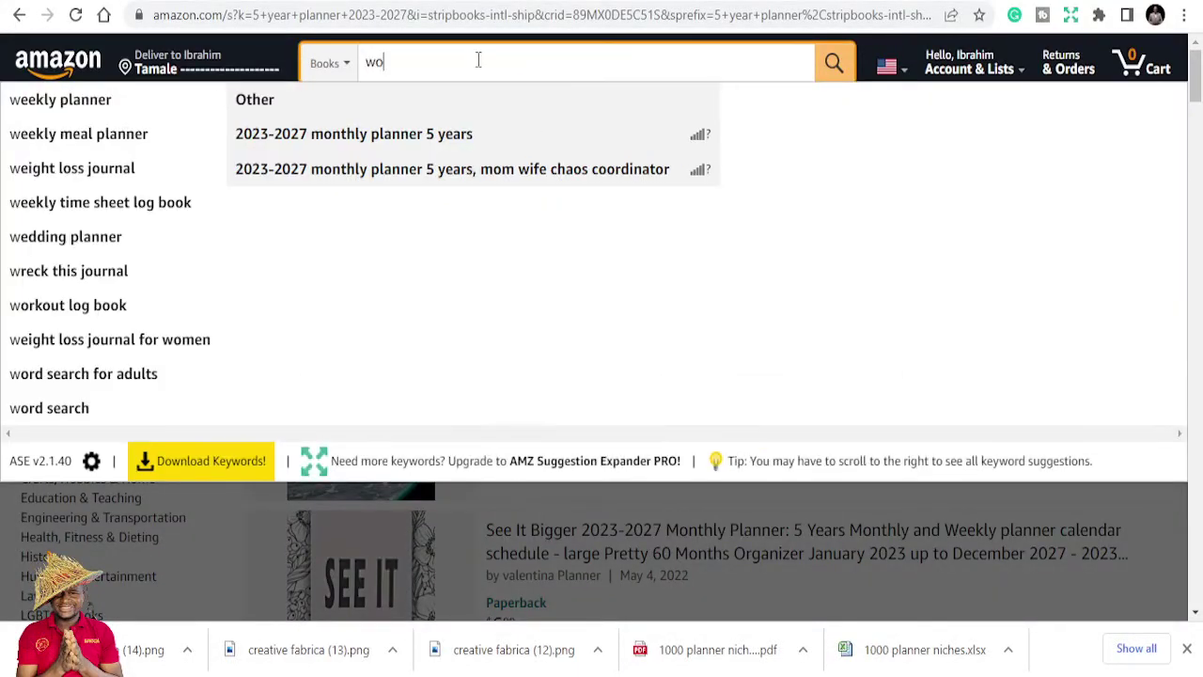
type("rkout ")
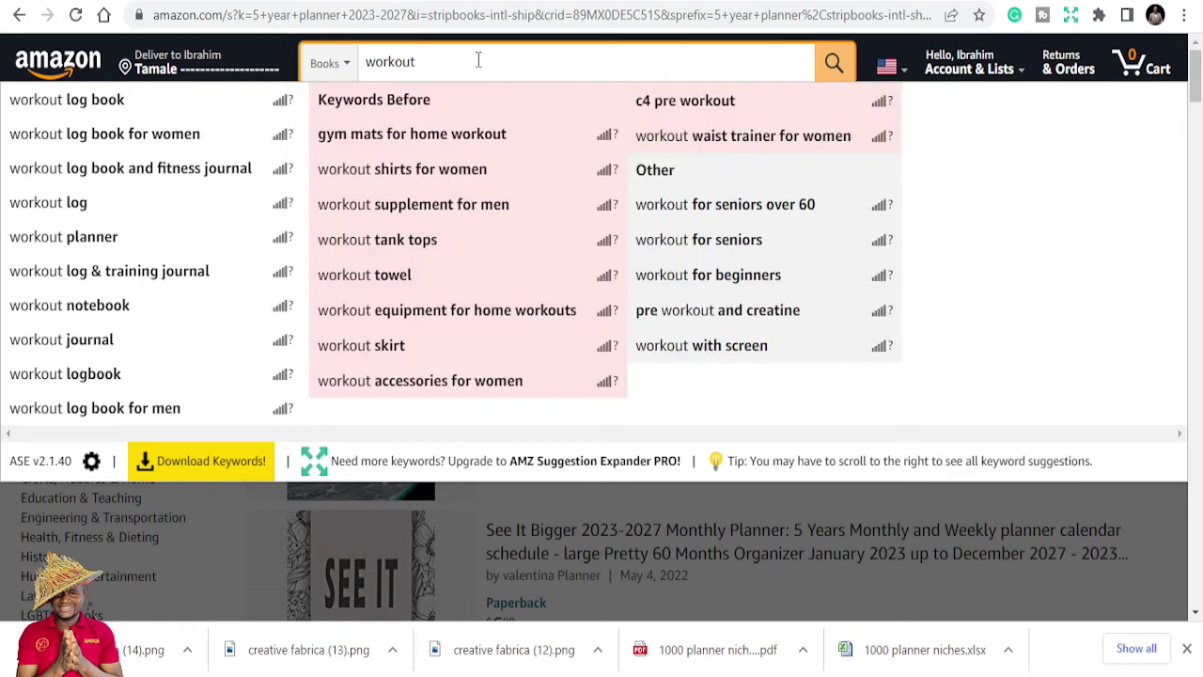
type("planner")
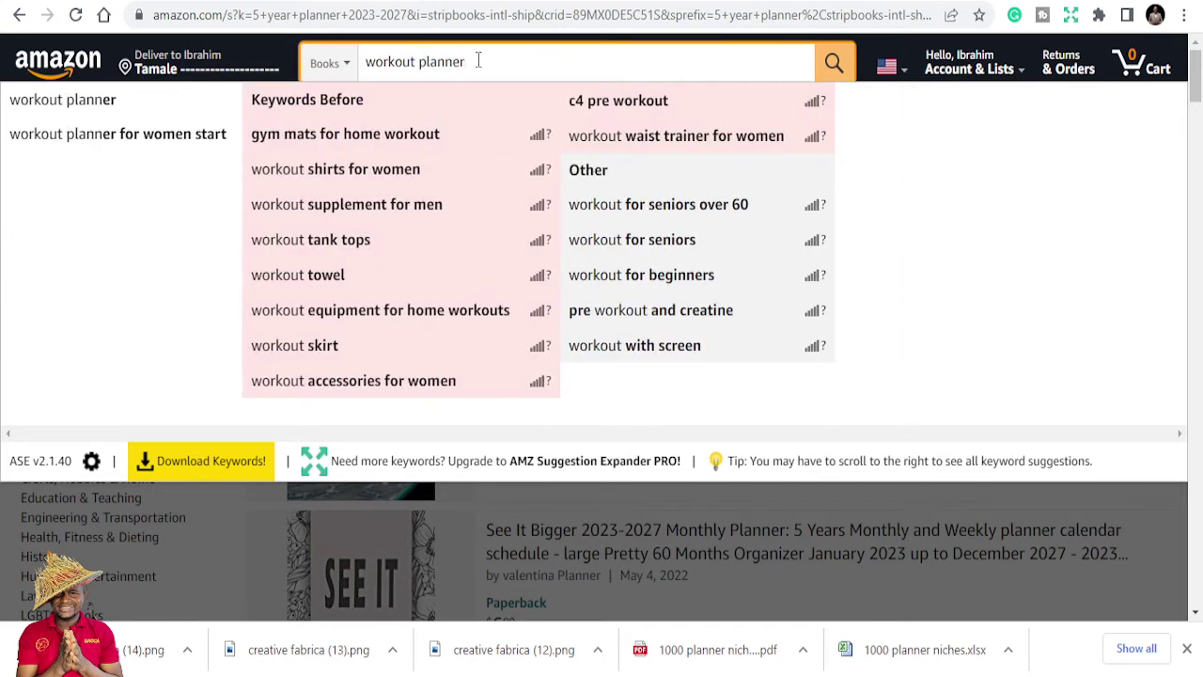
left_click(126, 101)
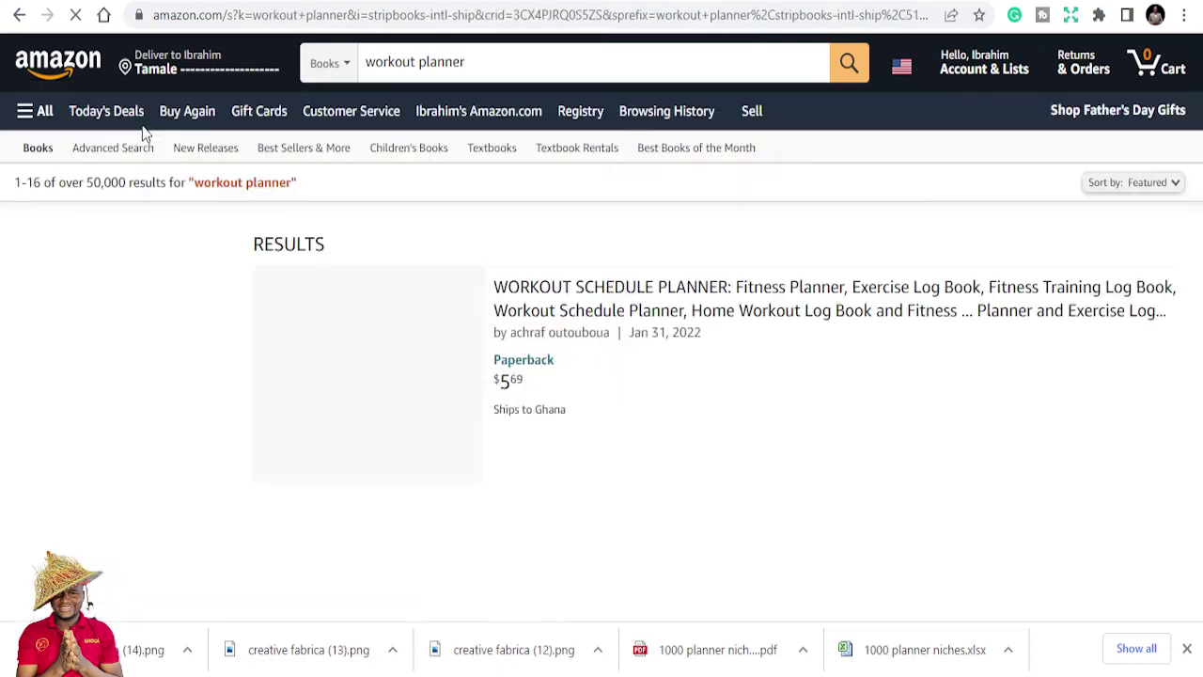
Step: Examine the covers, prices and ratings in the first page of workout planner results and continue on page 2
scroll(440, 353, "down", 2)
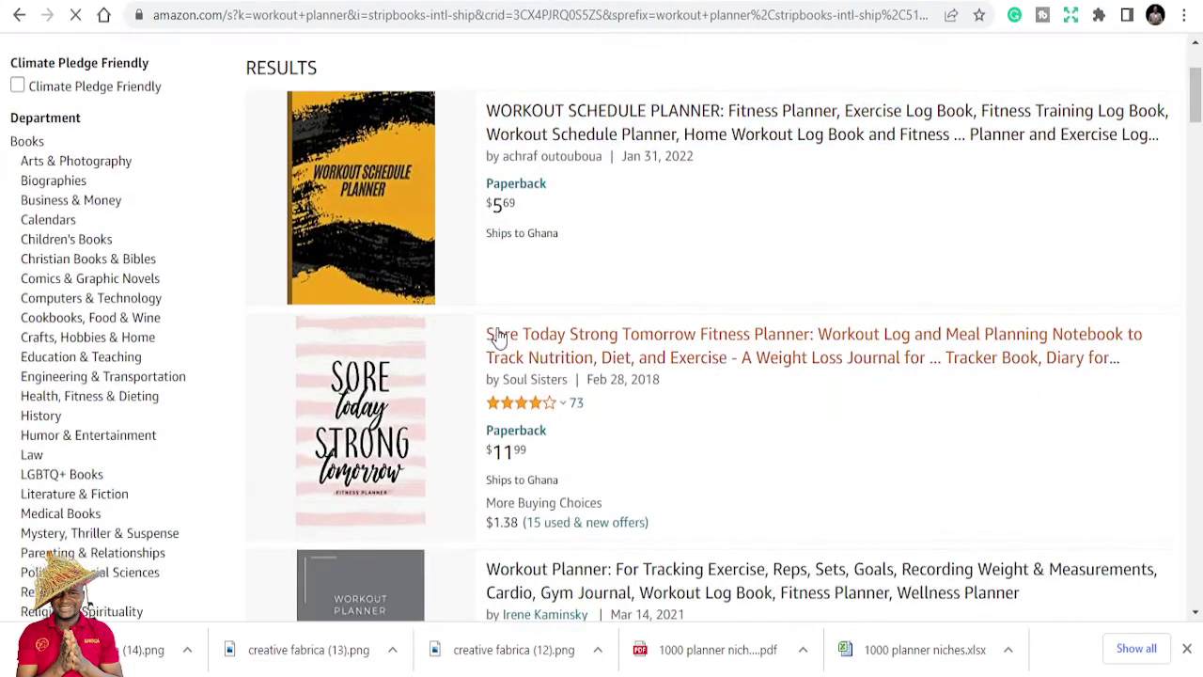
scroll(498, 339, "down", 15)
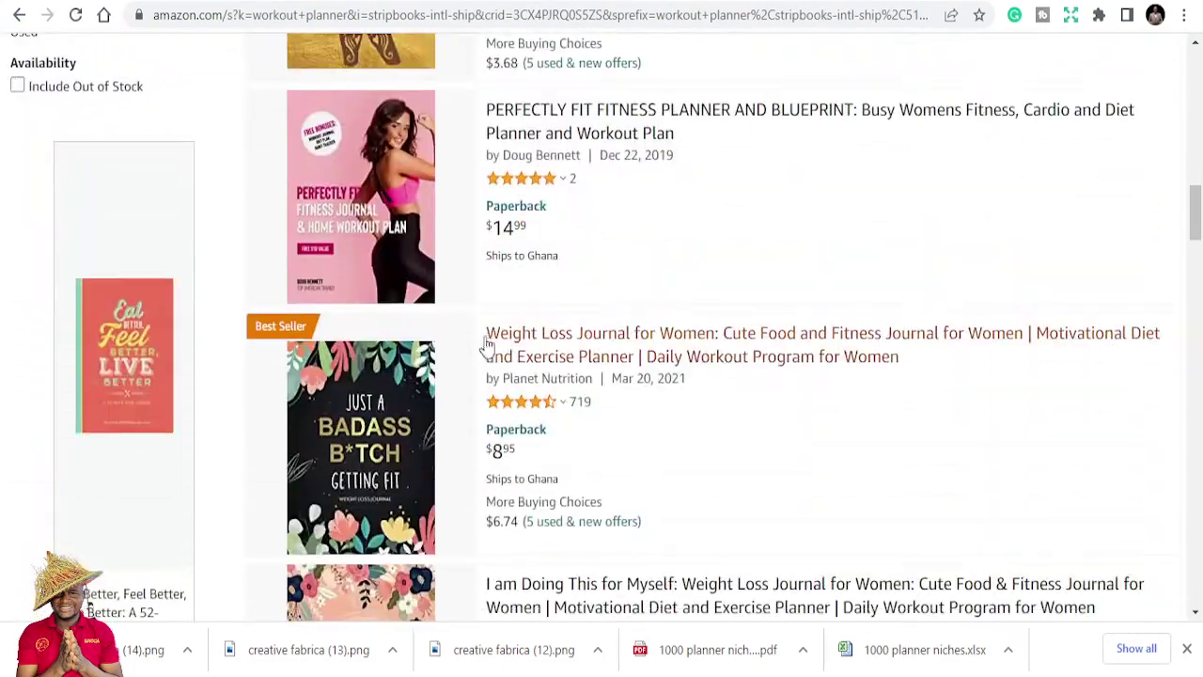
scroll(487, 346, "down", 13)
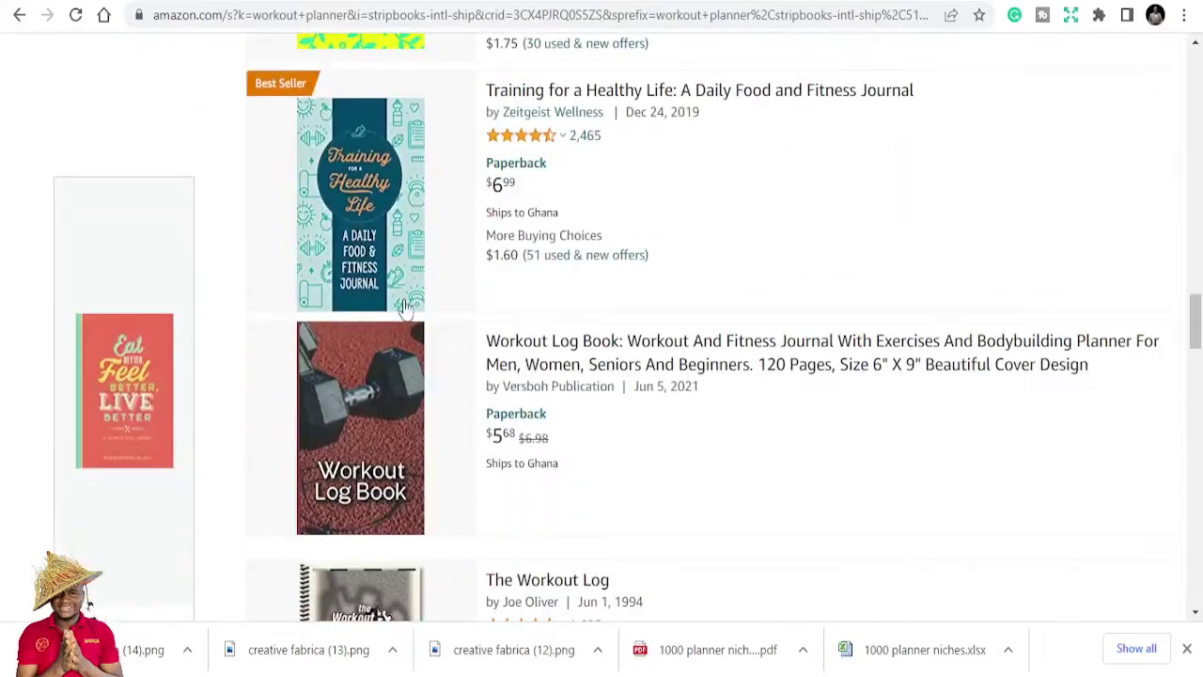
scroll(404, 307, "down", 15)
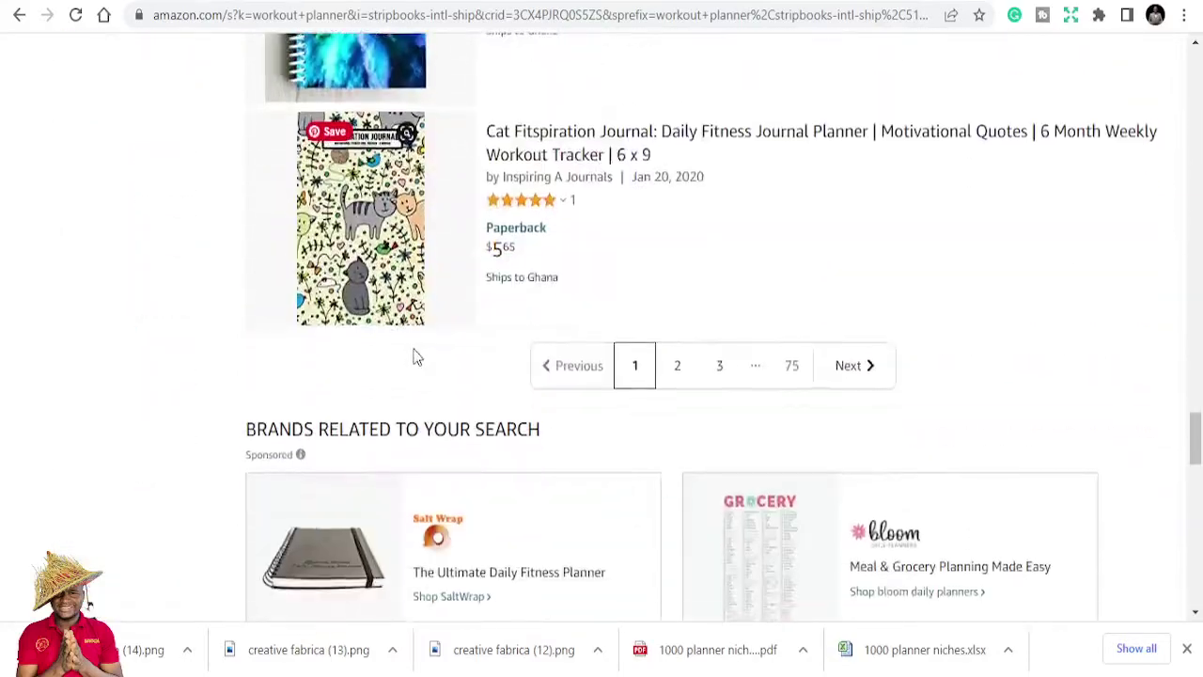
scroll(565, 191, "down", 3)
left_click(678, 76)
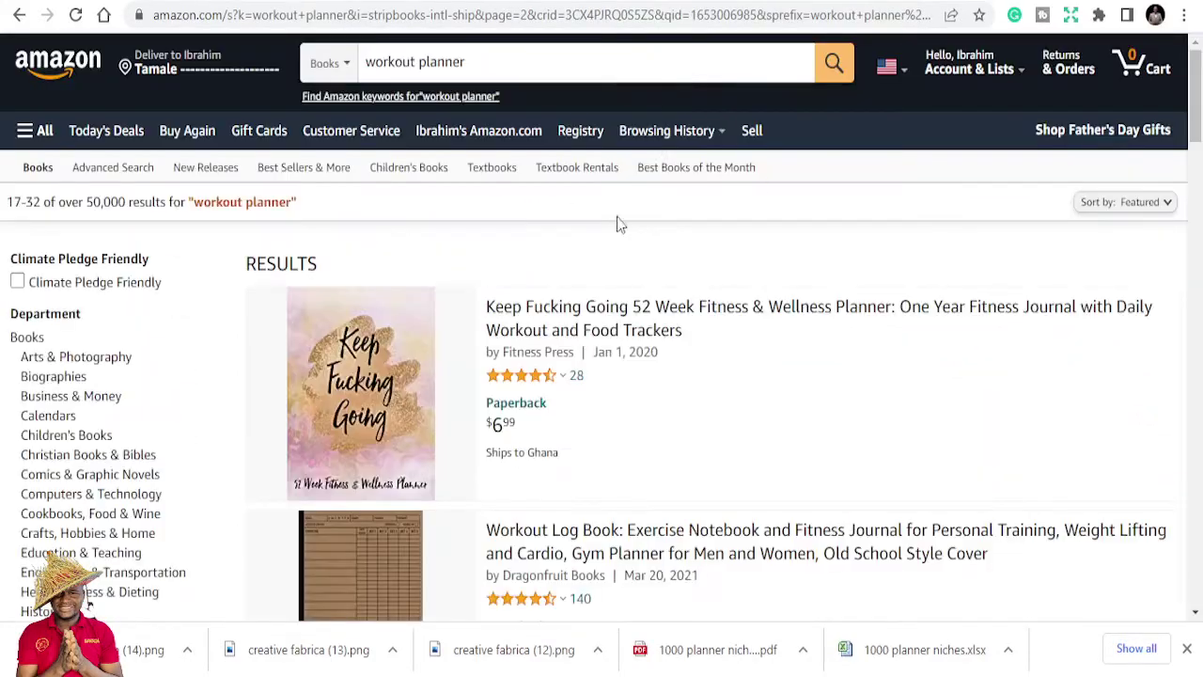
scroll(536, 355, "down", 12)
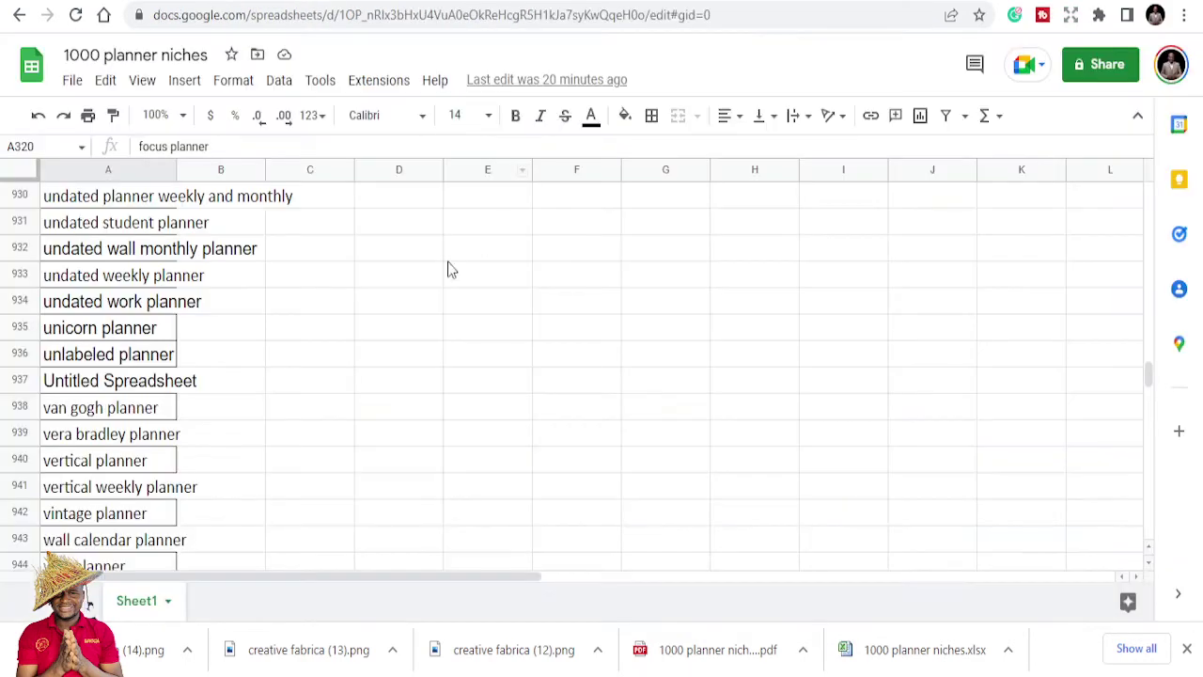
Step: Return to the "1000 planner niches" spreadsheet, and review the "1000 KDP Planner Niches" product preview and description on Creative Fabrica
scroll(277, 304, "down", 2)
scroll(276, 298, "up", 10)
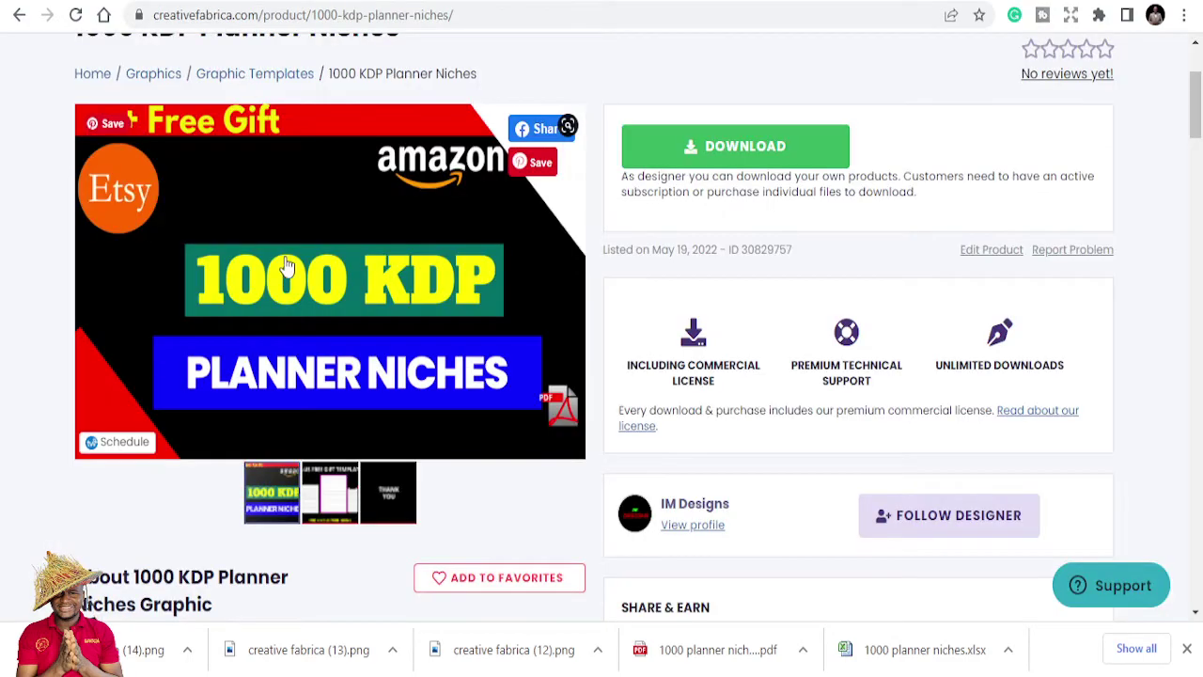
scroll(288, 261, "up", 2)
scroll(186, 282, "down", 7)
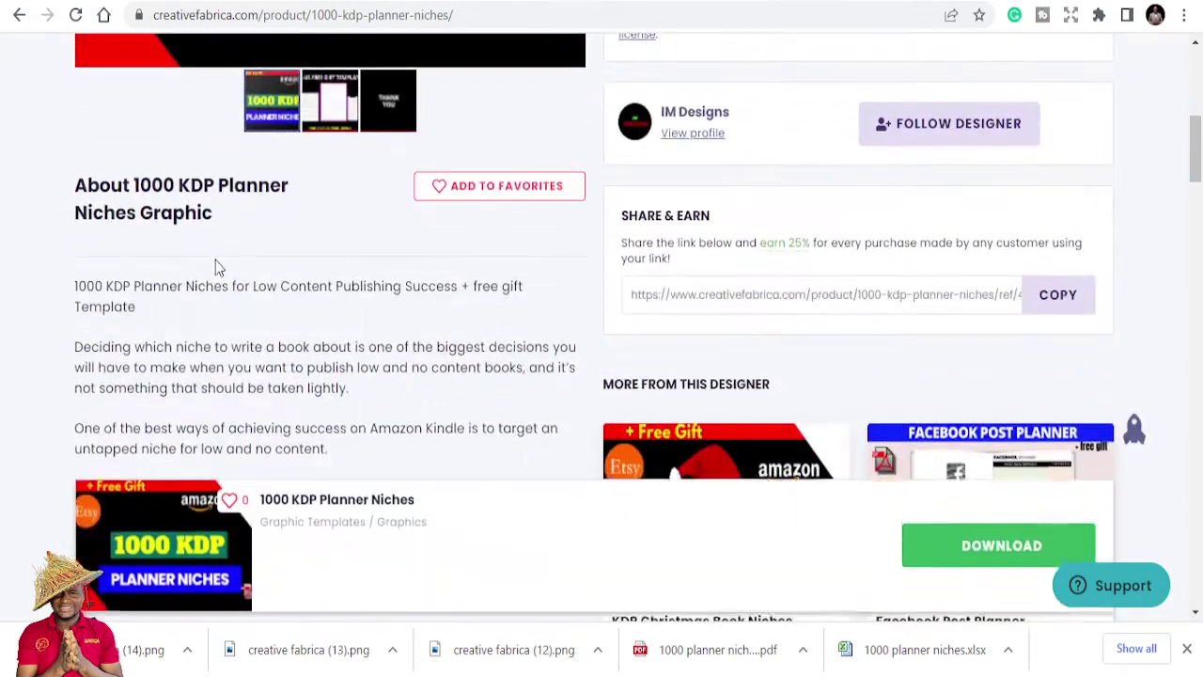
scroll(215, 266, "up", 2)
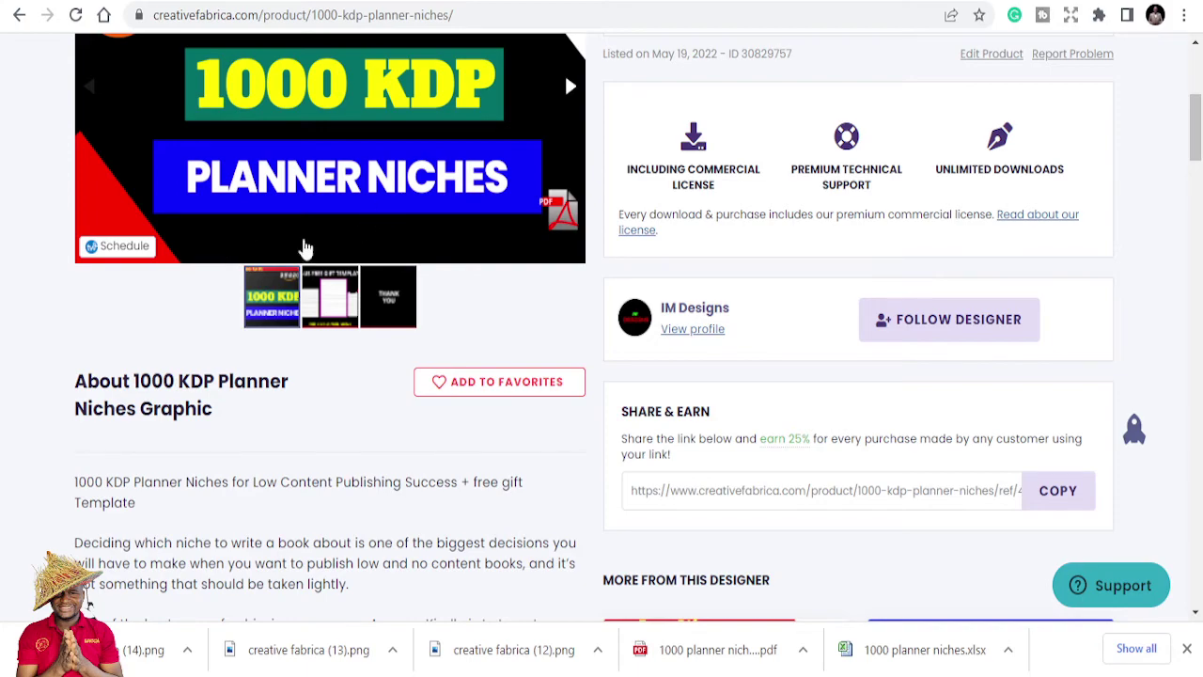
scroll(602, 209, "down", 1)
scroll(630, 213, "down", 5)
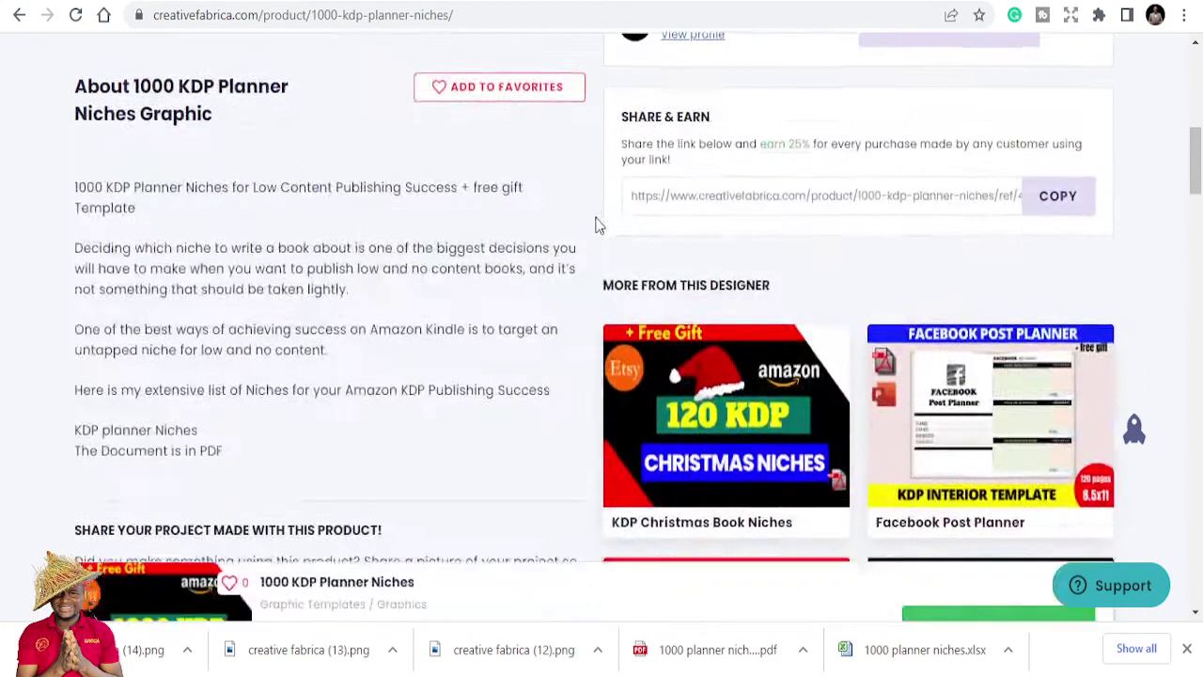
scroll(467, 216, "up", 3)
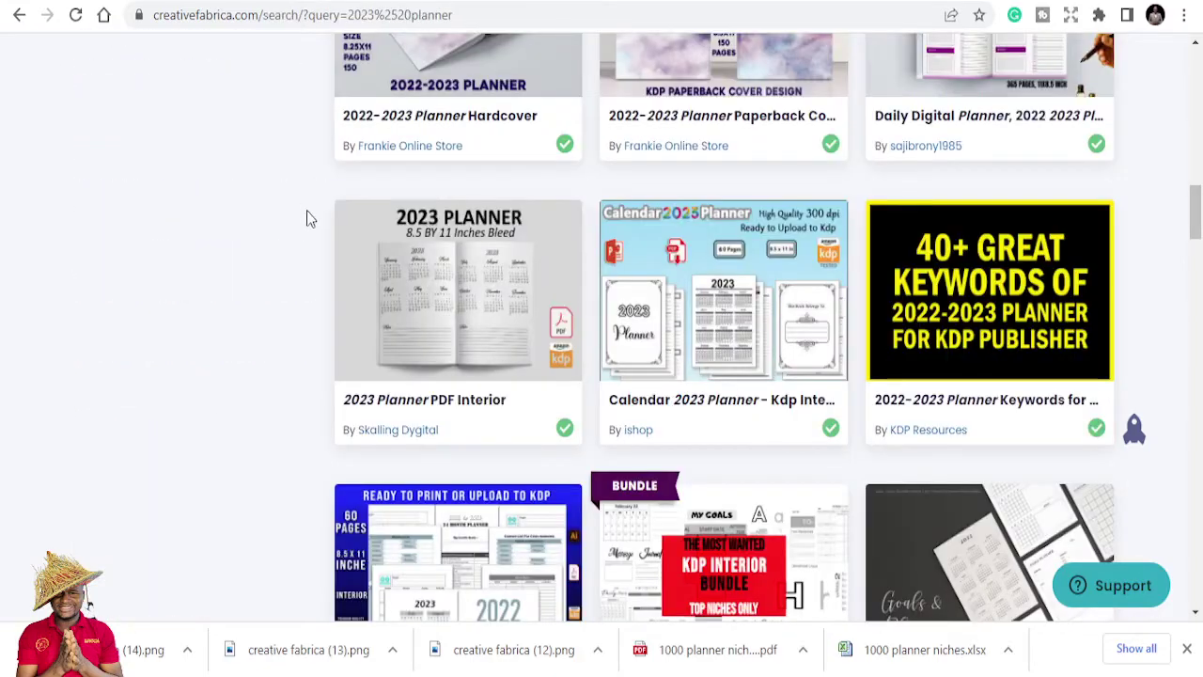
Step: From the "2023 planner" search results on Creative Fabrica, open the KDP Interiors graphics category and browse its first page of products
scroll(307, 218, "up", 10)
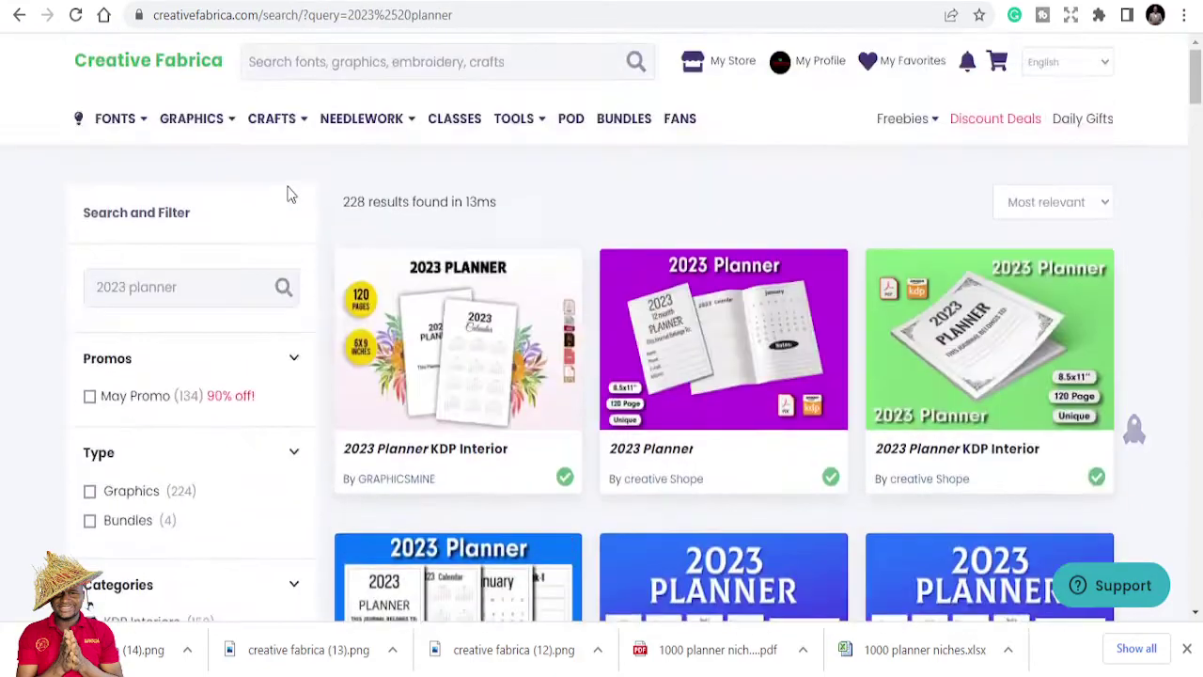
mouse_move(231, 120)
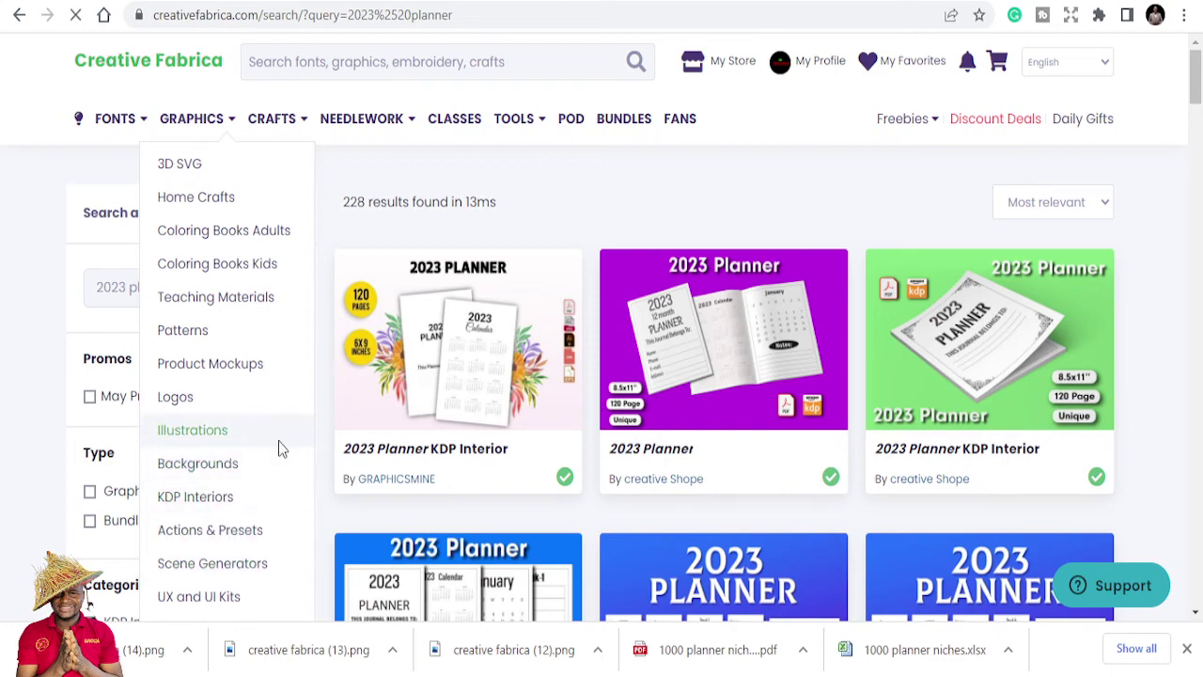
scroll(536, 344, "down", 6)
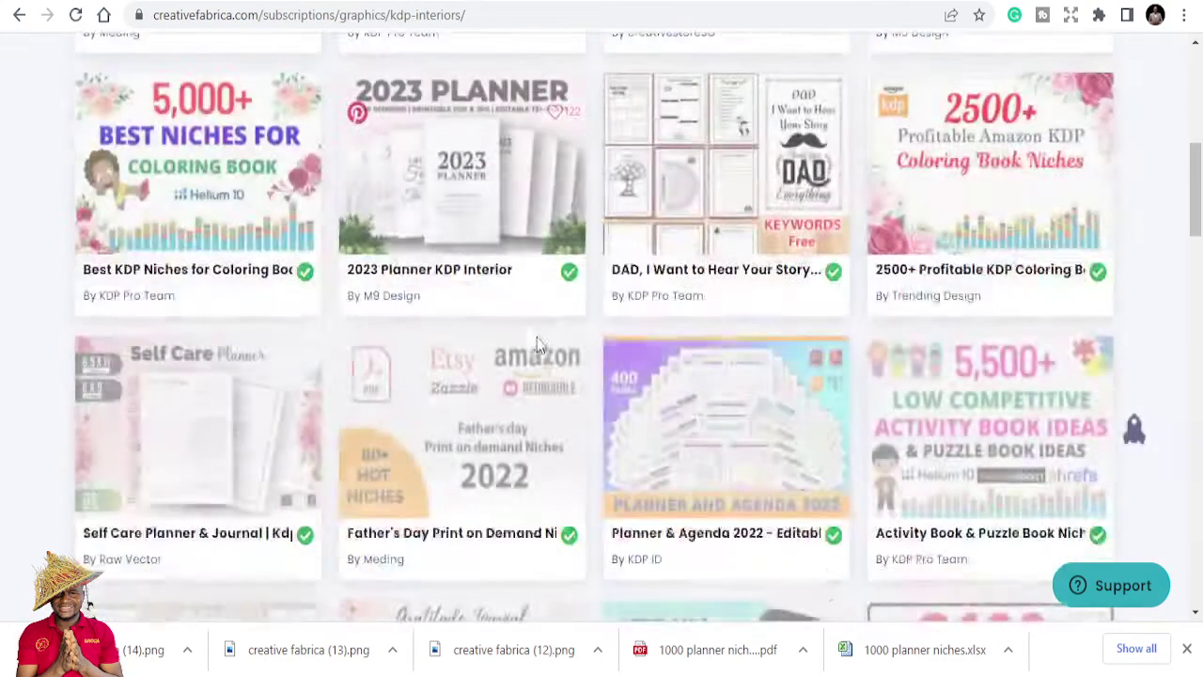
scroll(536, 344, "down", 15)
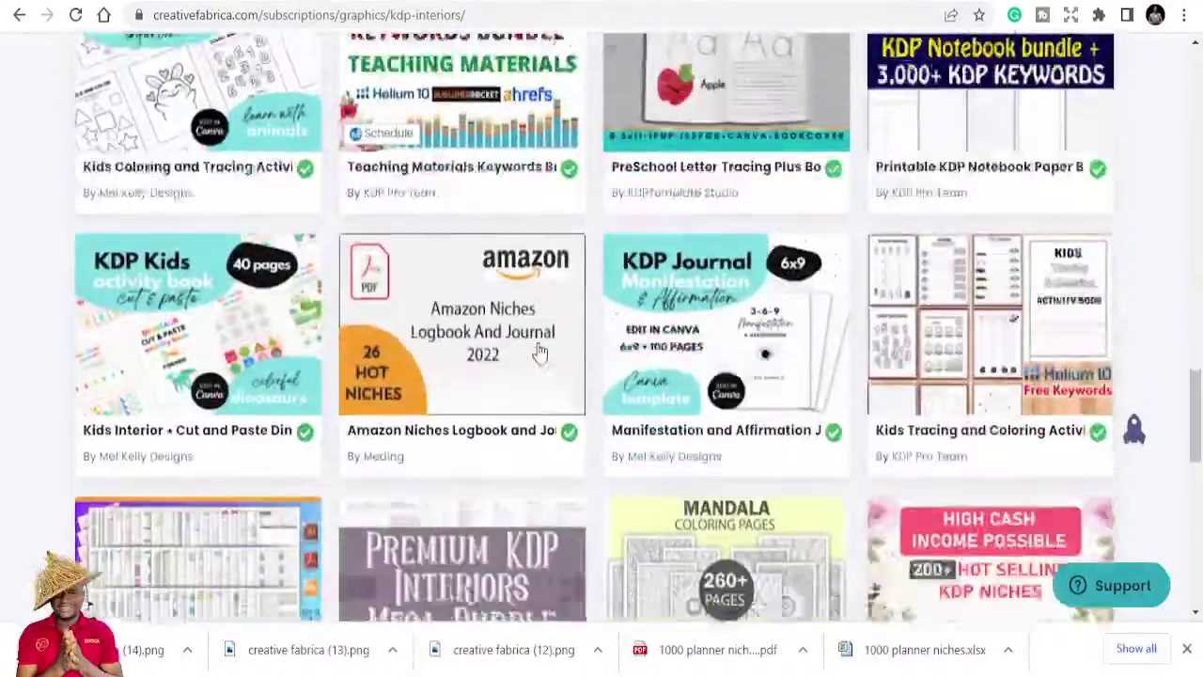
scroll(537, 349, "down", 6)
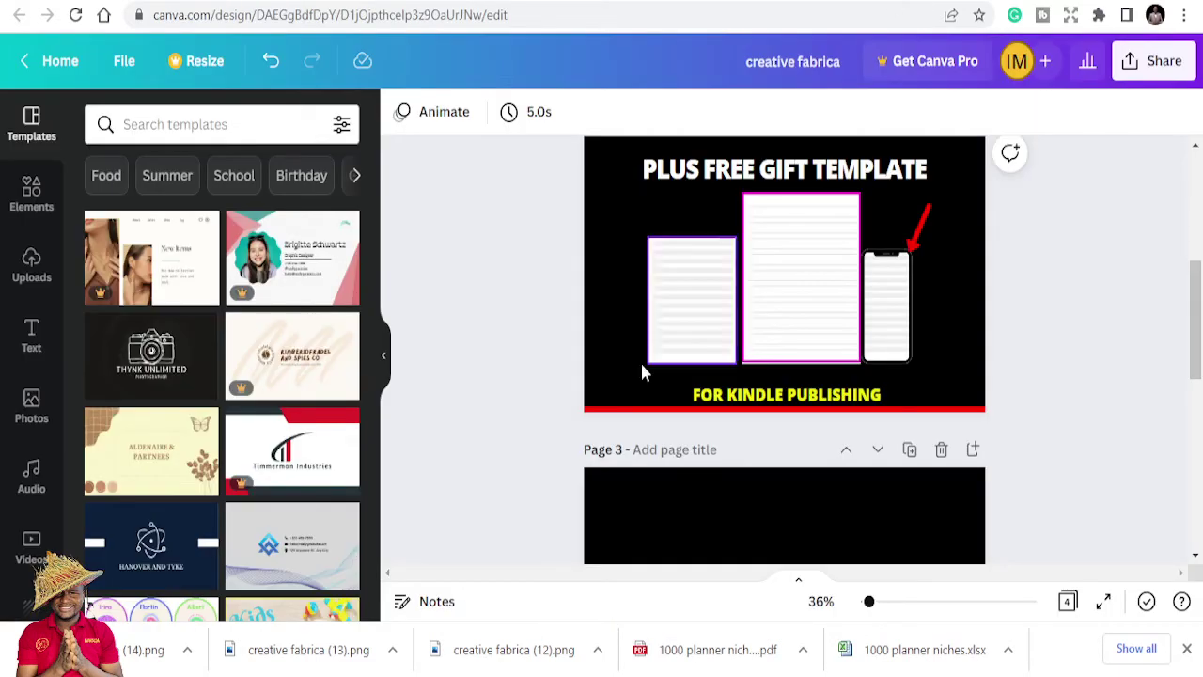
Step: Switch to the "creative fabrica" design in Canva and review its product preview pages, starting from page 1
scroll(618, 343, "up", 4)
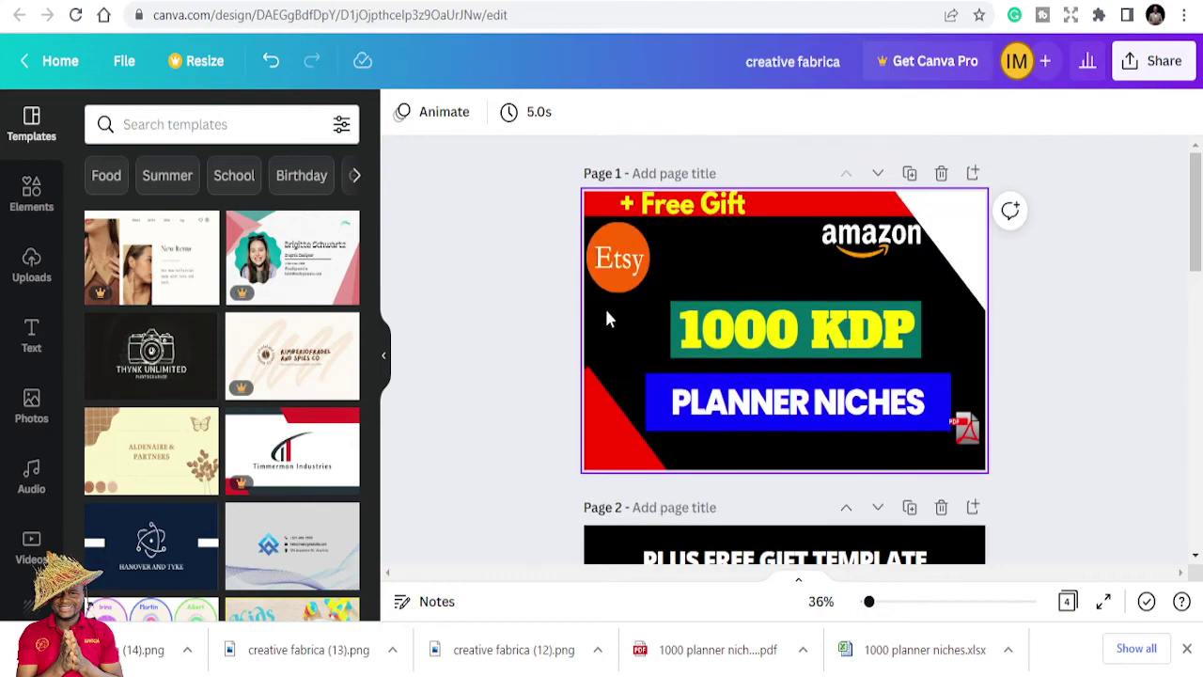
scroll(607, 315, "down", 8)
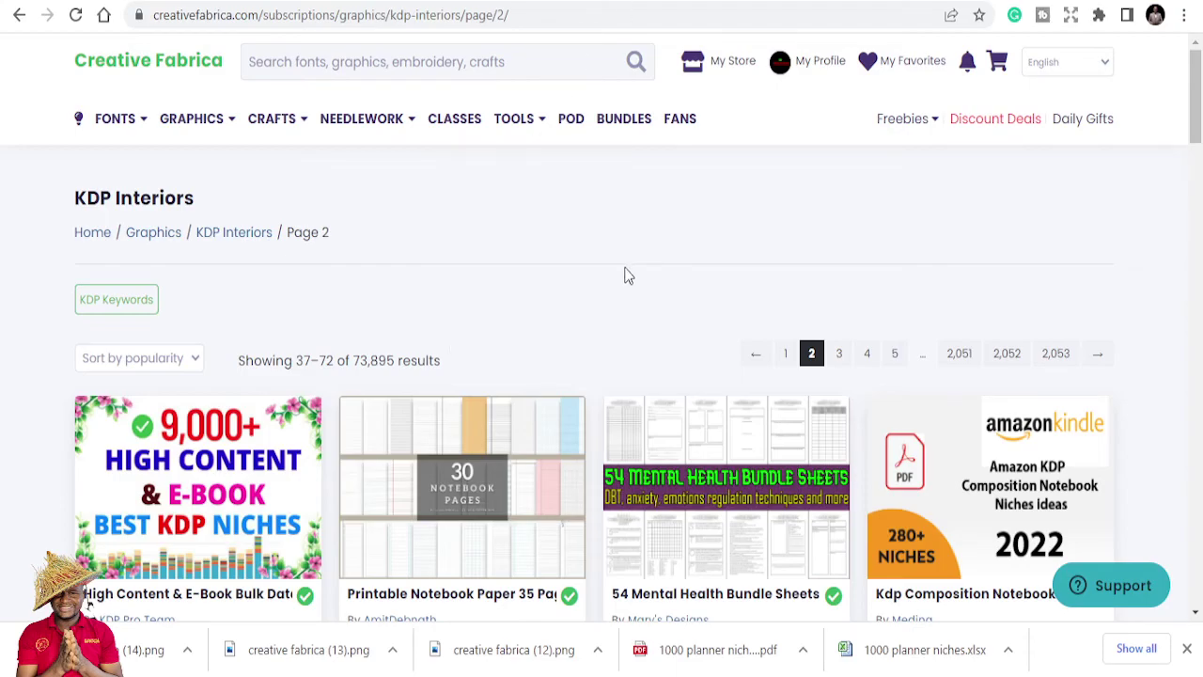
Step: Browse page 2 of the KDP Interiors category on Creative Fabrica down to the end of the listings
scroll(621, 285, "down", 9)
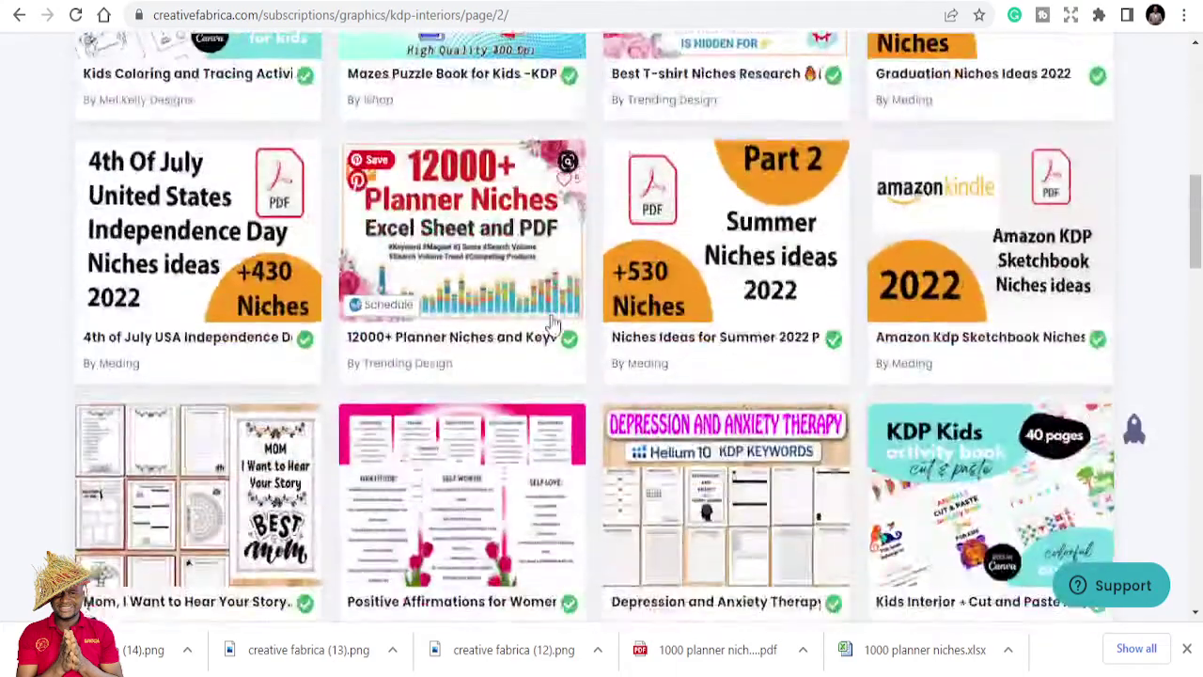
scroll(553, 327, "down", 15)
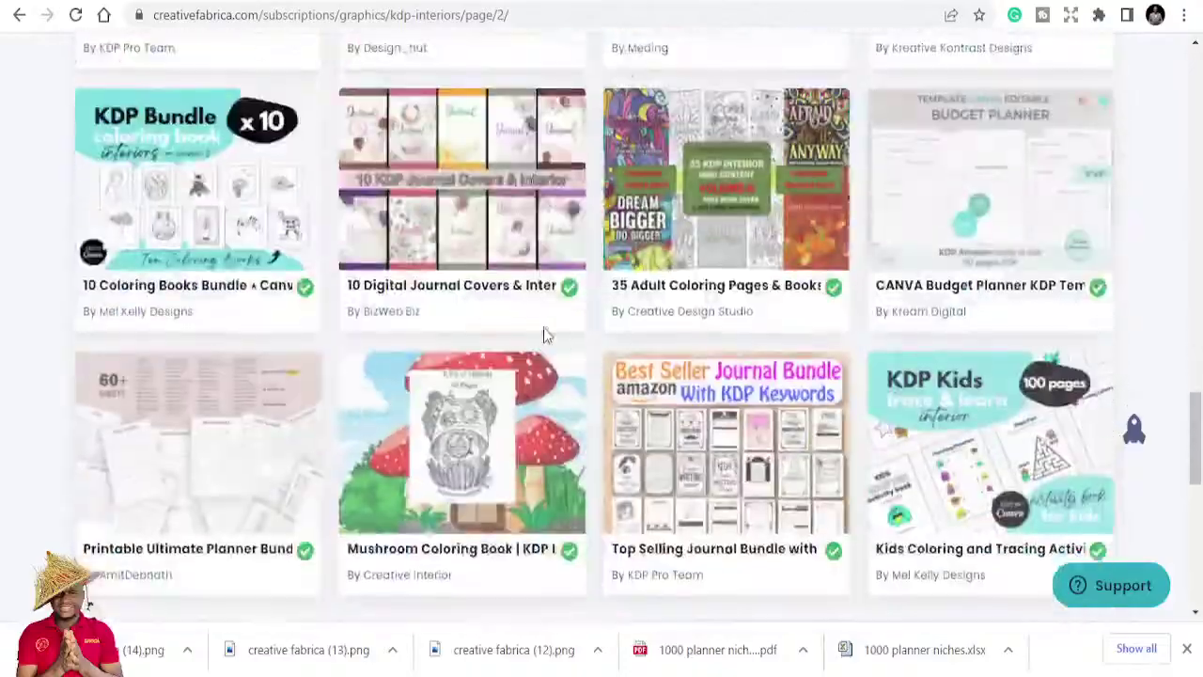
scroll(550, 310, "down", 1)
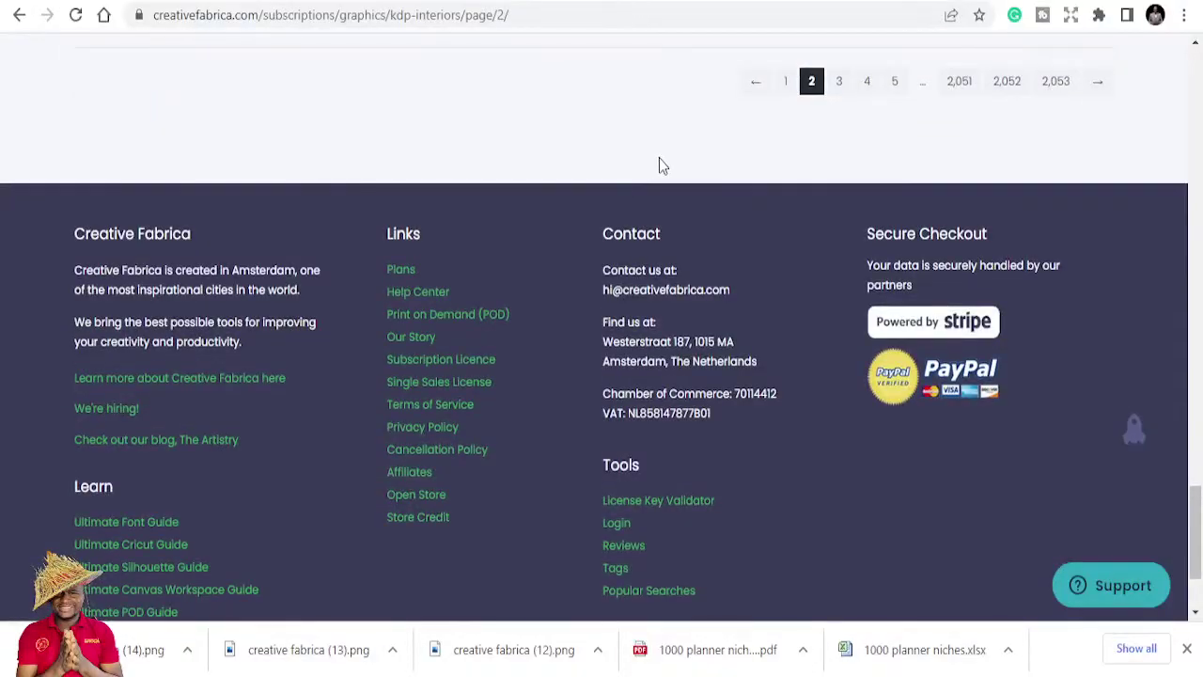